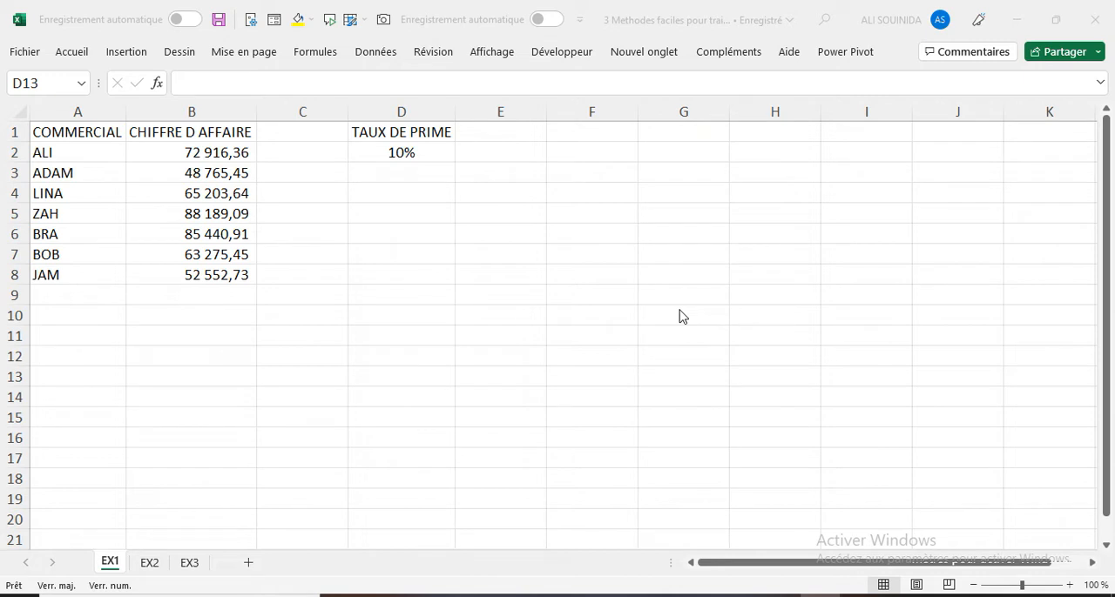
# - Convert the TAUX DE PRIME range D1:D2 into a table with headers and open it in Power Query
pyautogui.click(681, 341)
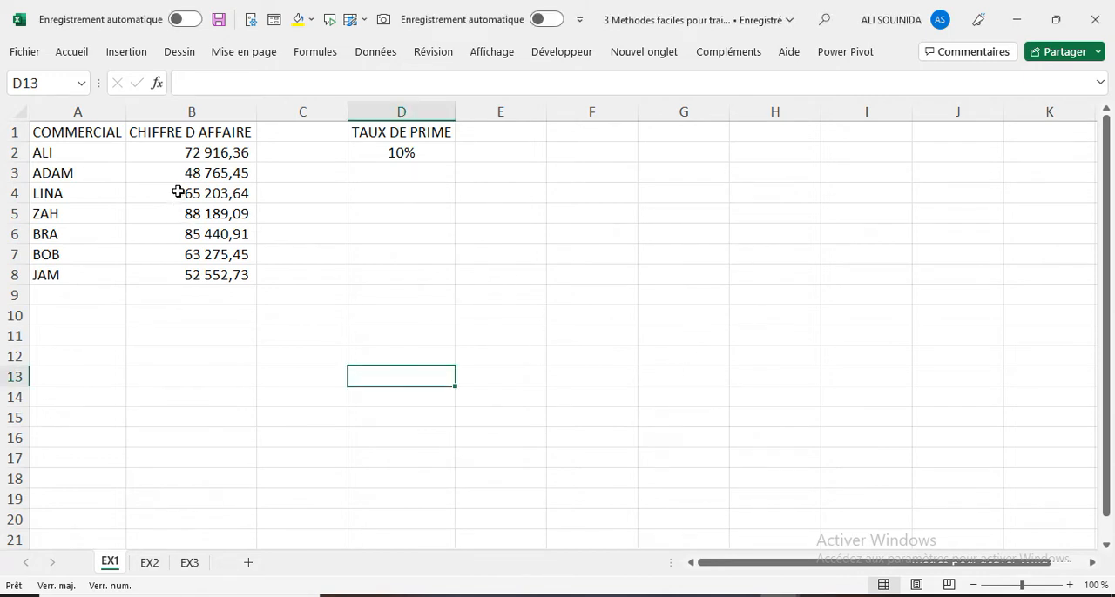
pyautogui.moveTo(207, 151); pyautogui.dragTo(206, 275)
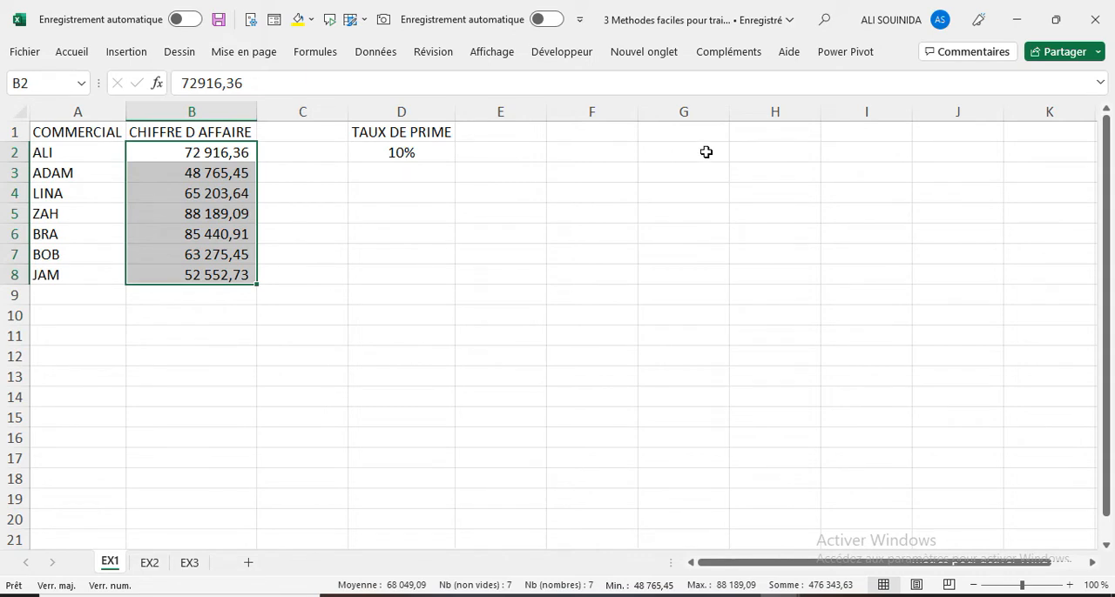
pyautogui.click(404, 152)
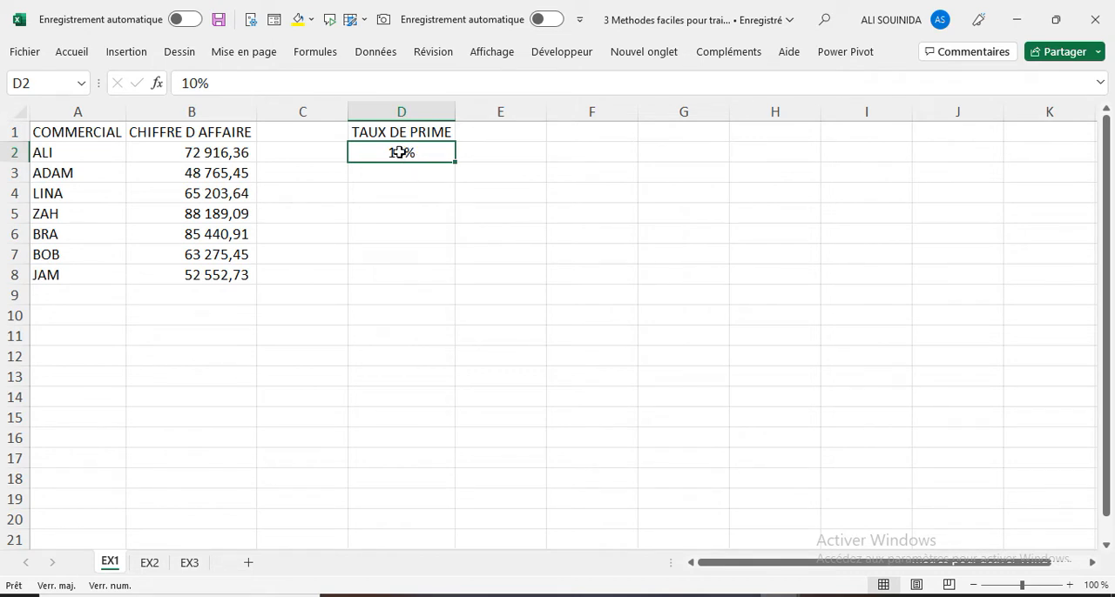
pyautogui.click(379, 54)
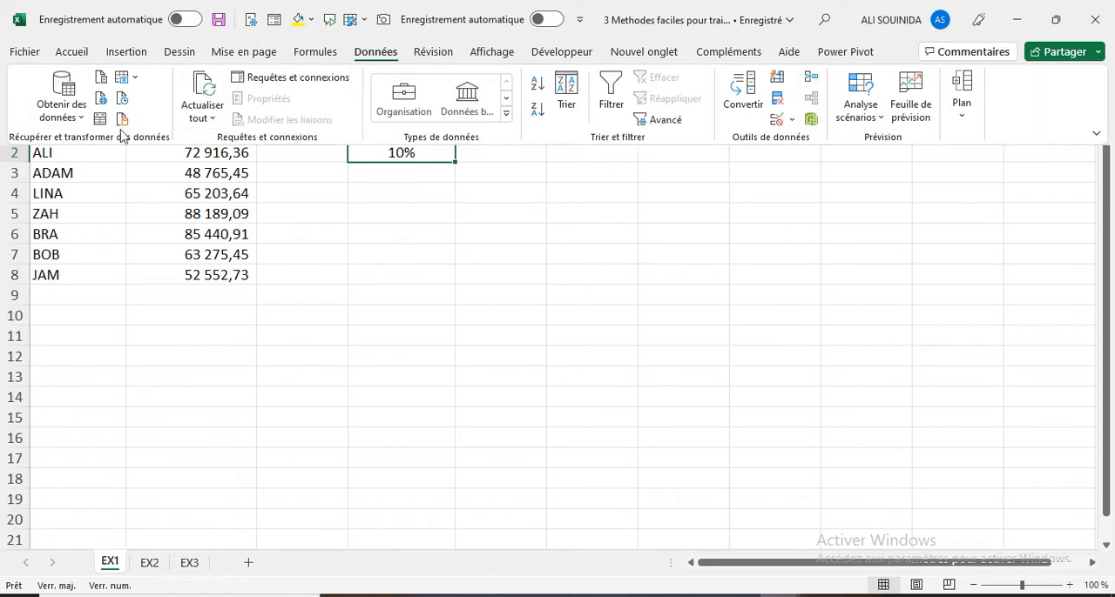
pyautogui.click(101, 116)
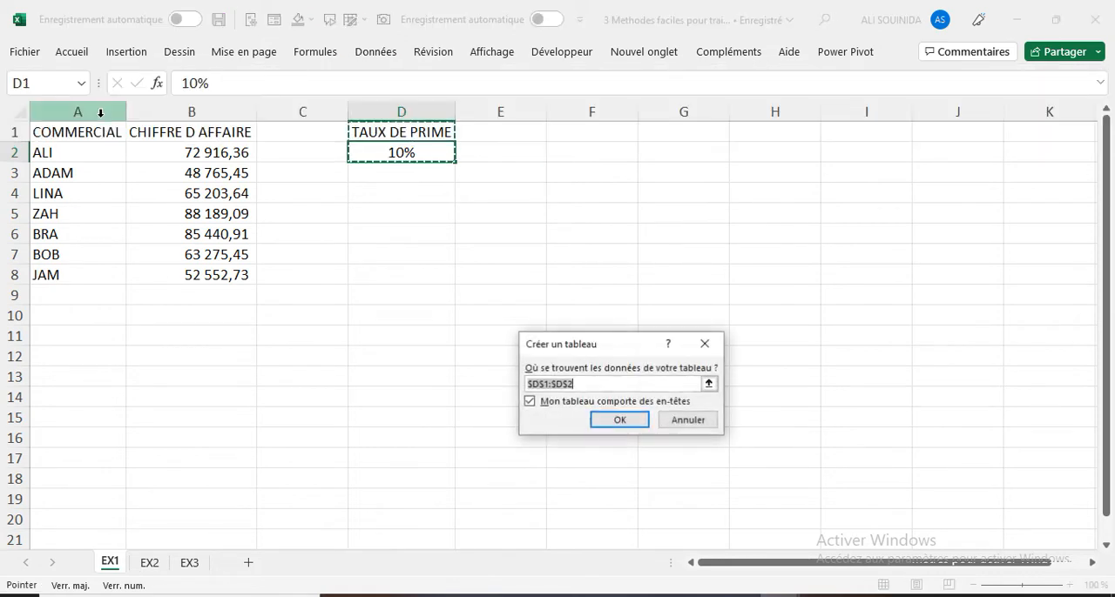
pyautogui.click(619, 421)
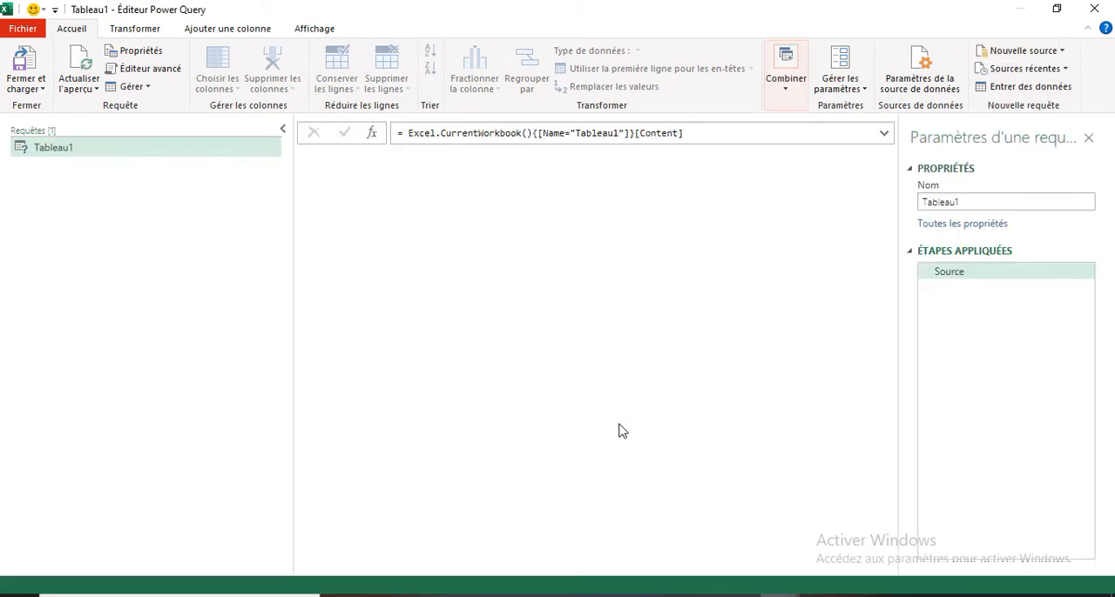
# - Rename the bonus rate query TX1 and drill down into its single TAUX DE PRIME value
pyautogui.doubleClick(82, 150)
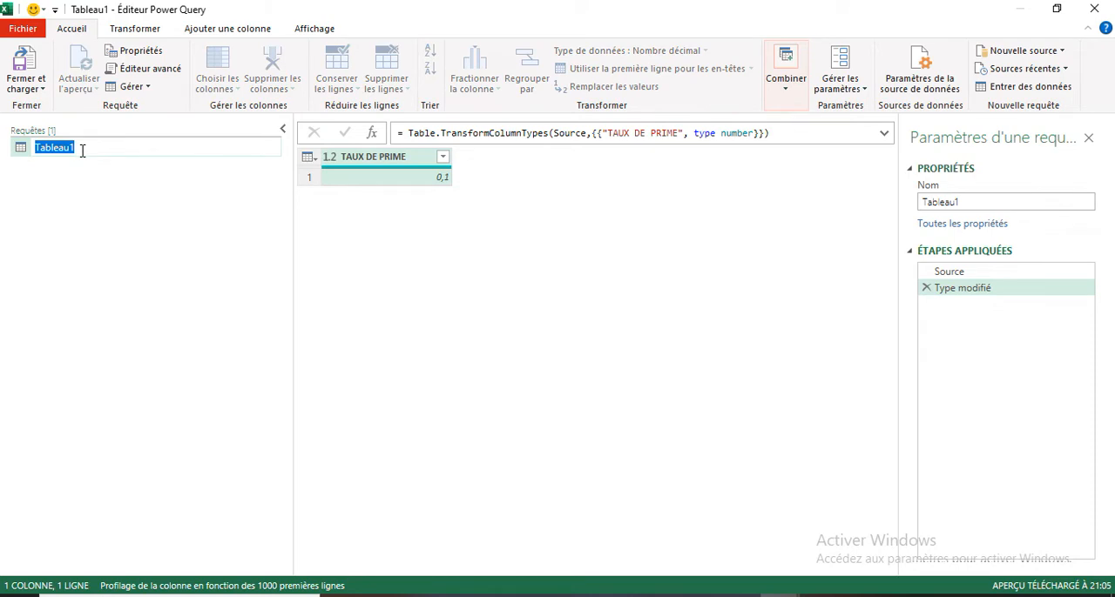
pyautogui.write('TX1')
pyautogui.press('Return')
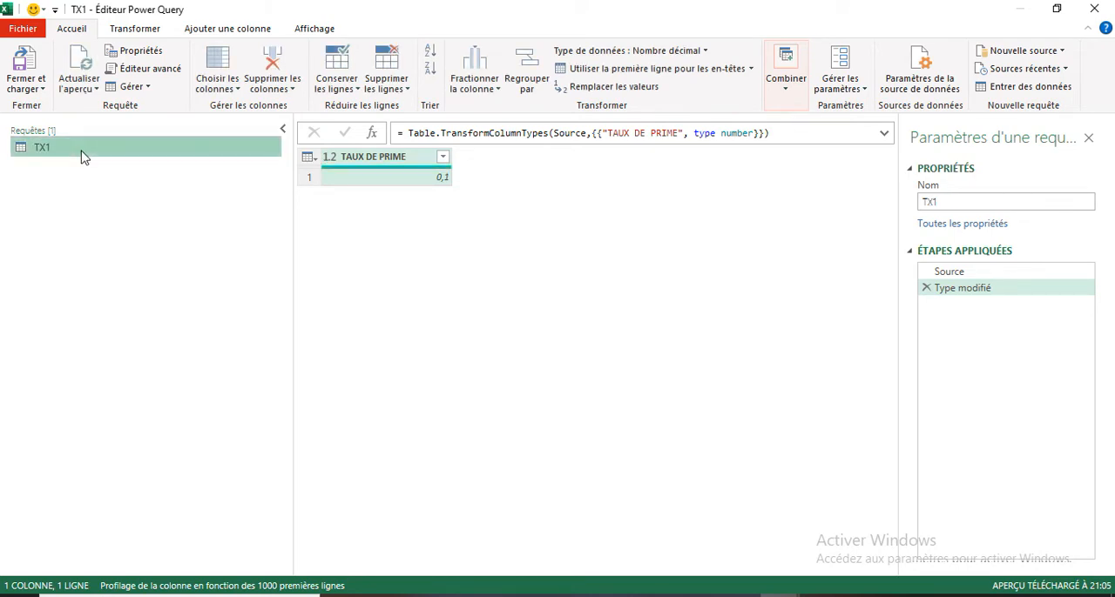
pyautogui.click(384, 184)
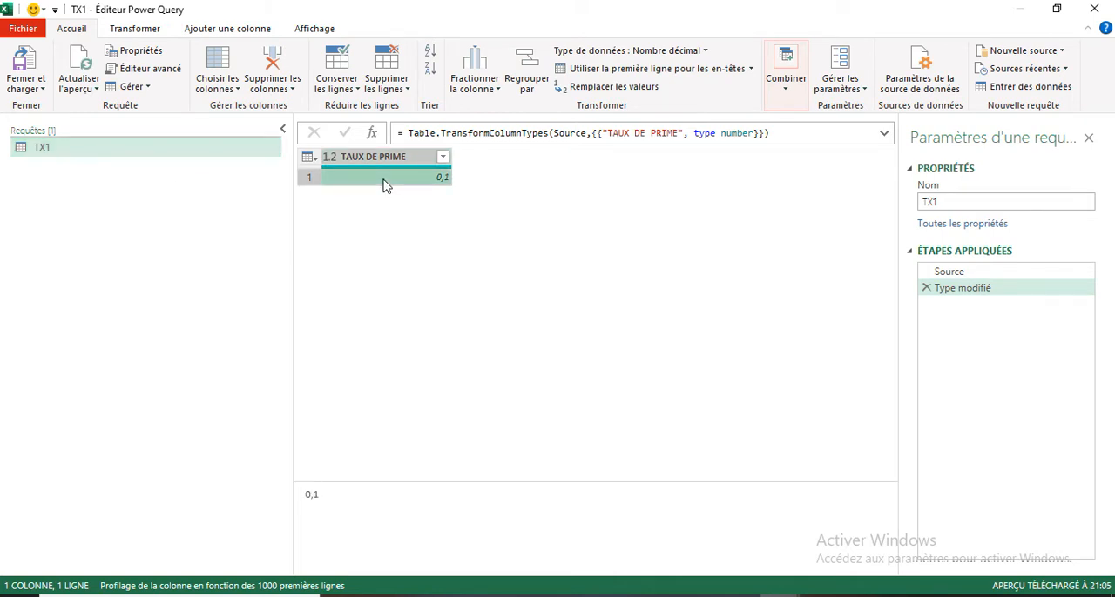
pyautogui.rightClick(384, 184)
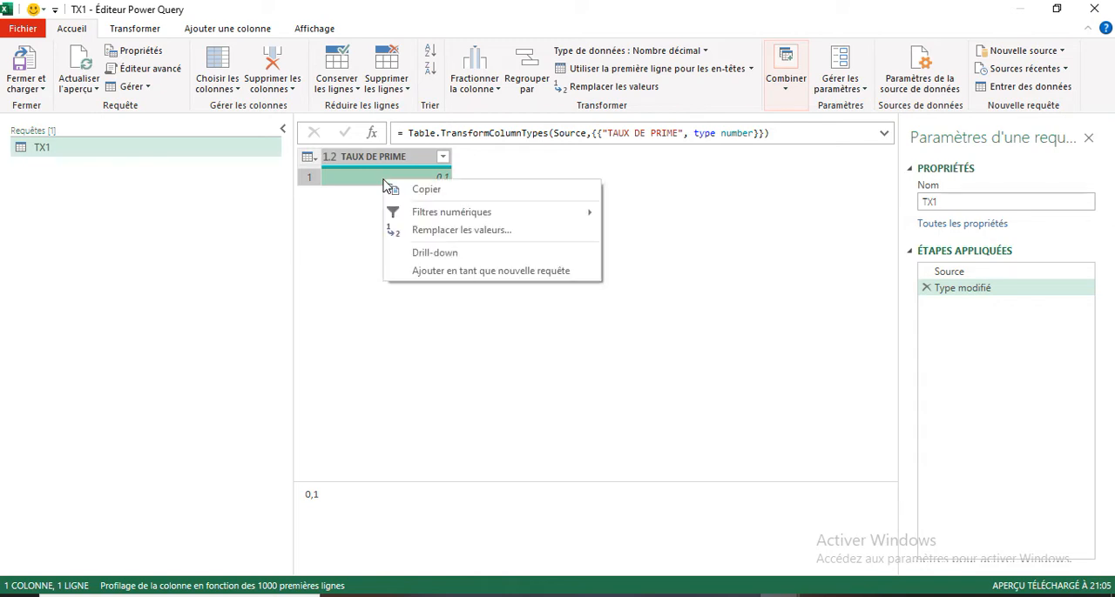
pyautogui.click(418, 253)
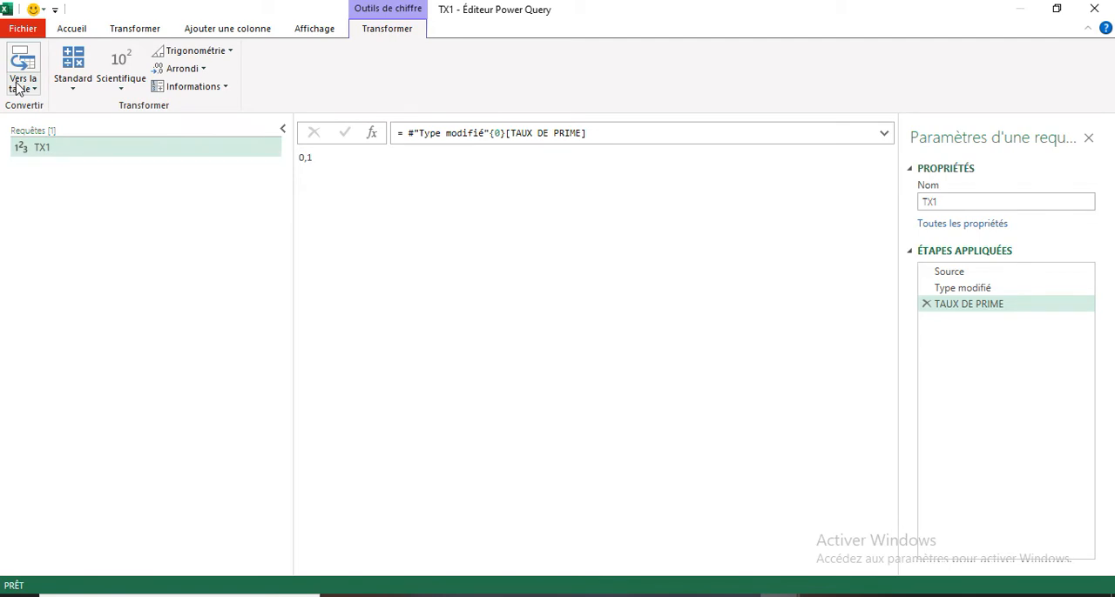
# - Close the query editor and load the TX1 query as a connection only
pyautogui.click(23, 30)
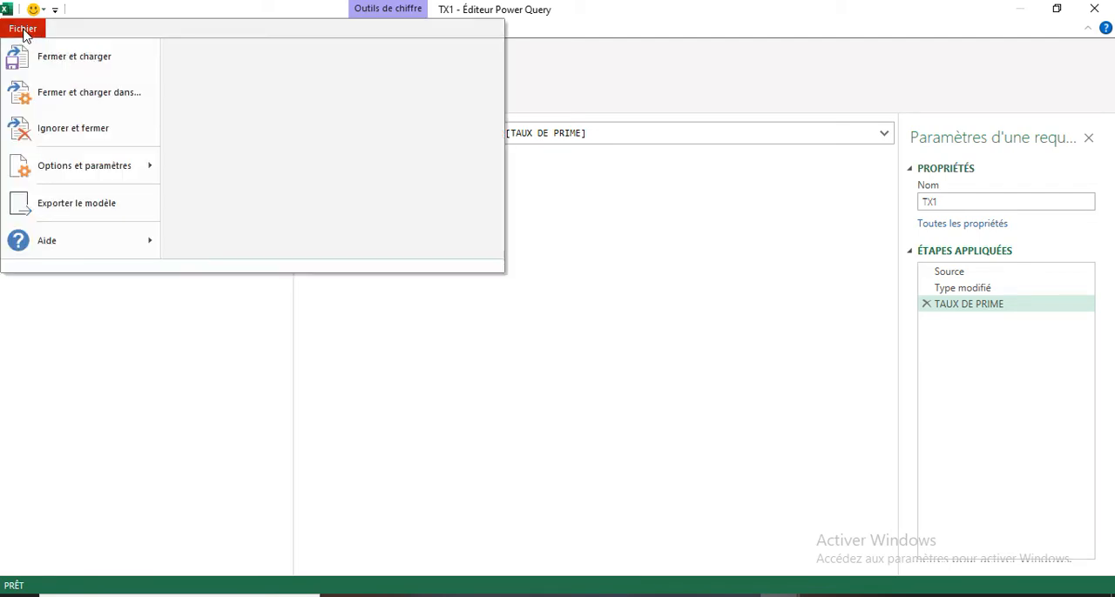
pyautogui.click(87, 93)
pyautogui.click(514, 341)
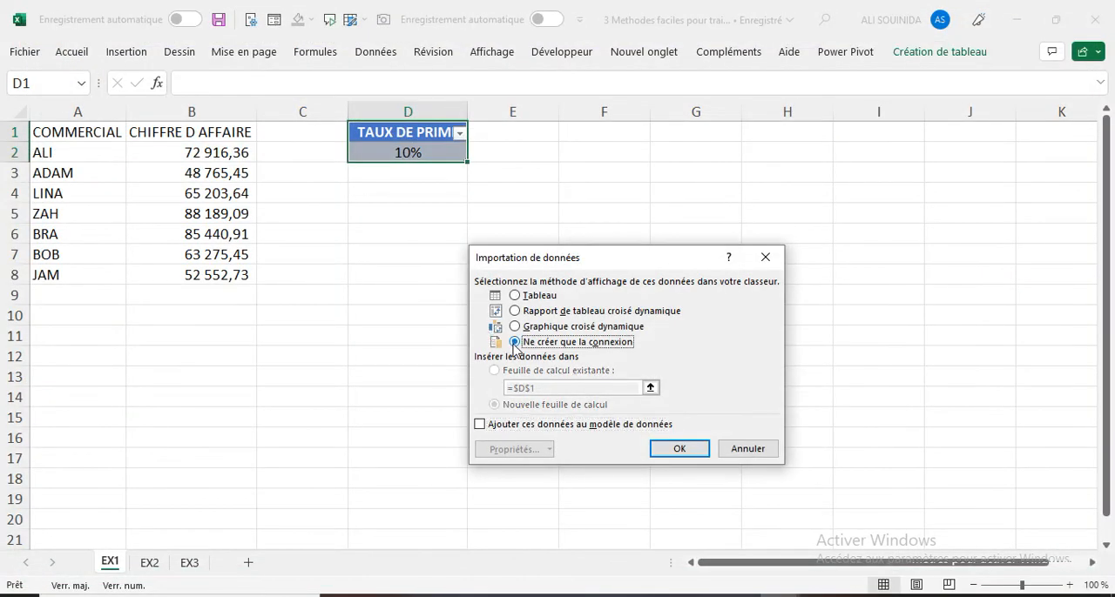
pyautogui.click(676, 449)
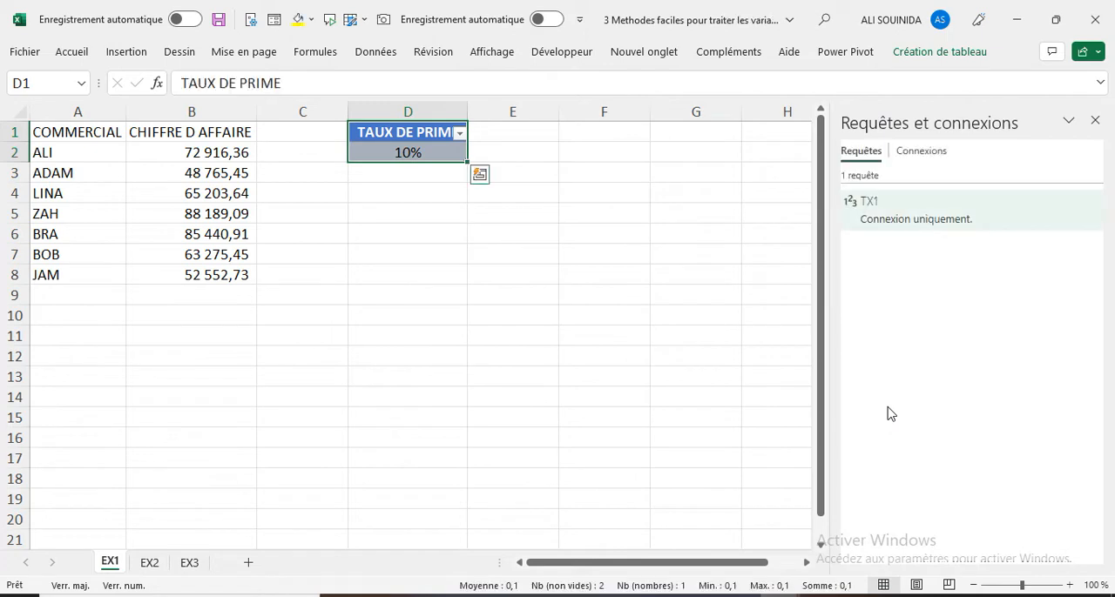
# - Load the sales range A1:B8 into Power Query as a table with headers and rename its query PRIME1
pyautogui.click(95, 209)
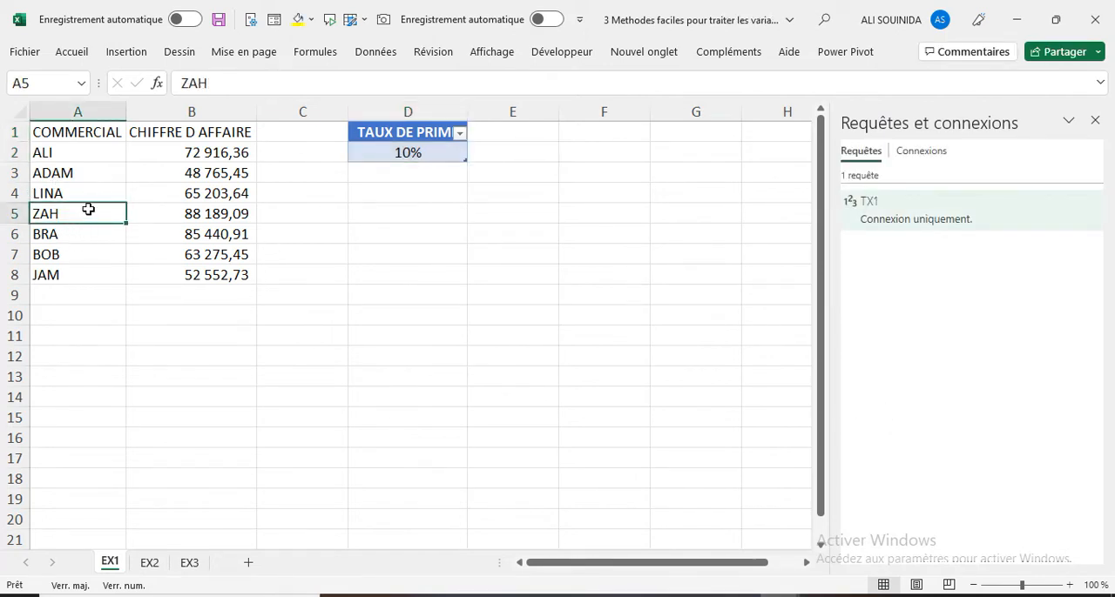
pyautogui.click(376, 51)
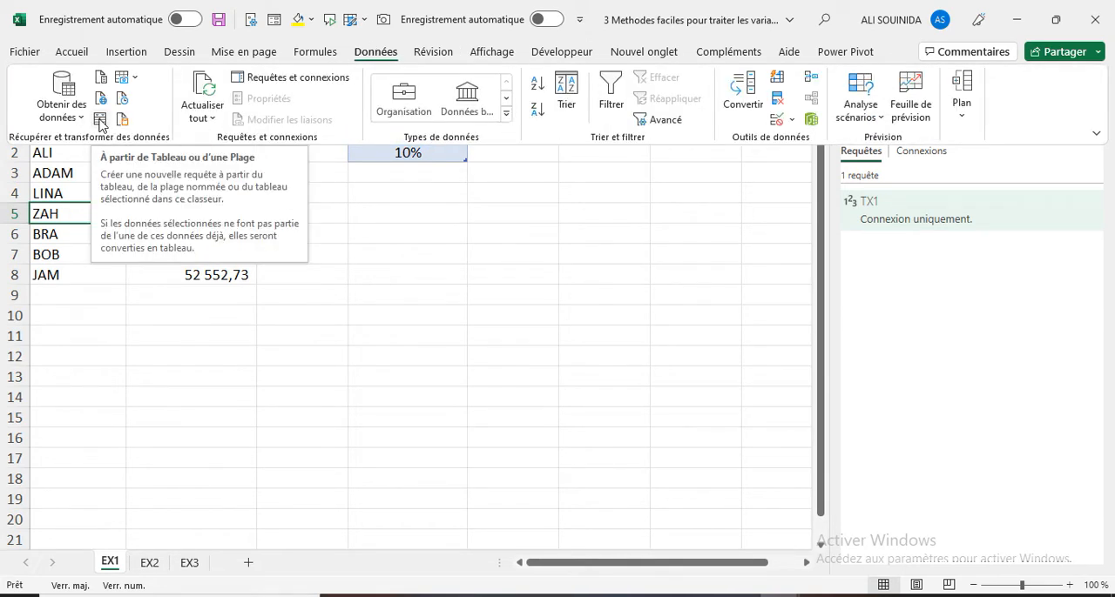
pyautogui.click(100, 125)
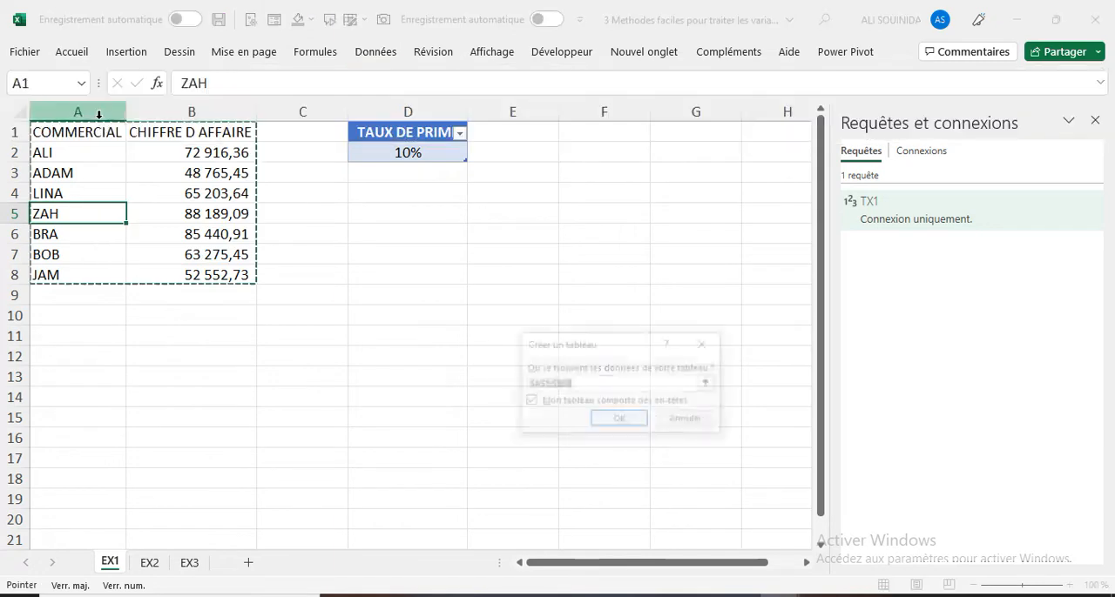
pyautogui.click(619, 419)
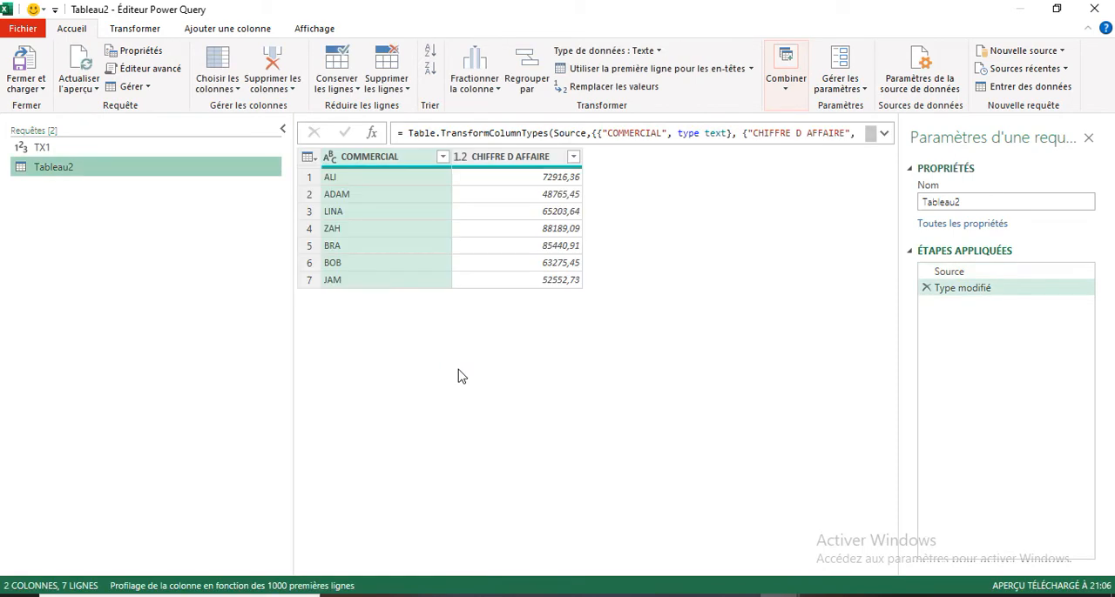
pyautogui.doubleClick(81, 167)
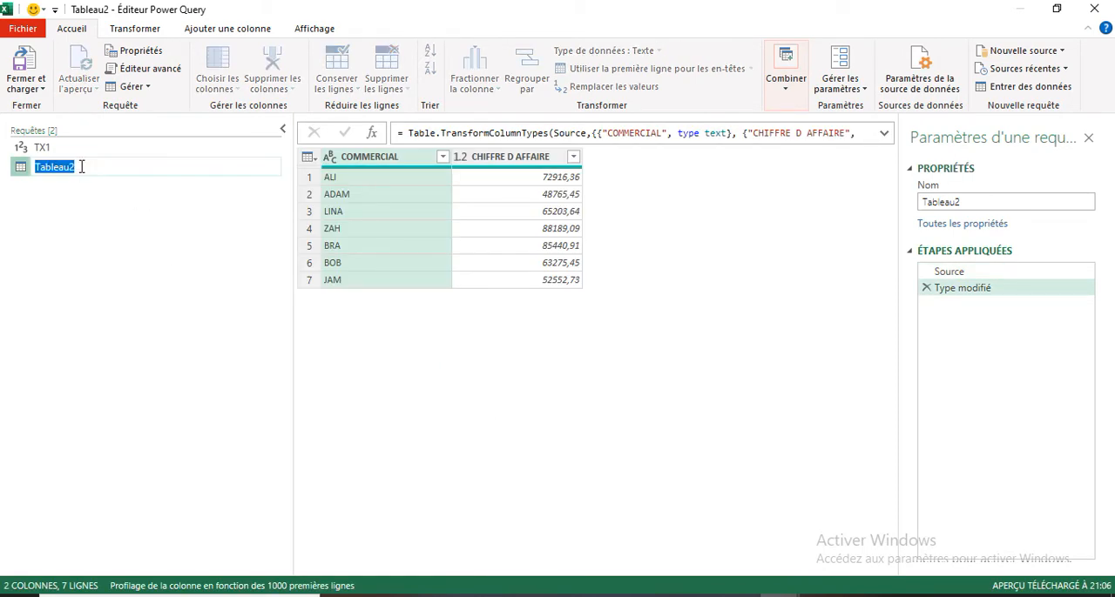
pyautogui.write('PRIME1')
pyautogui.press('Return')
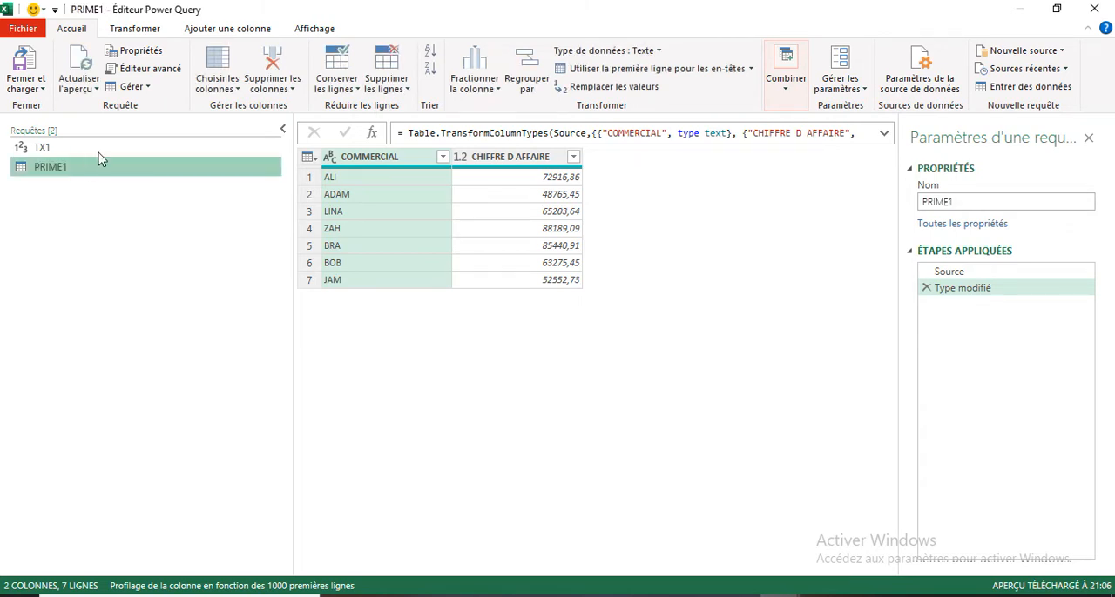
# - Add a custom column named PRIME1 with the formula [CHIFFRE D AFFAIRE]*TX1 to the PRIME1 query
pyautogui.click(214, 30)
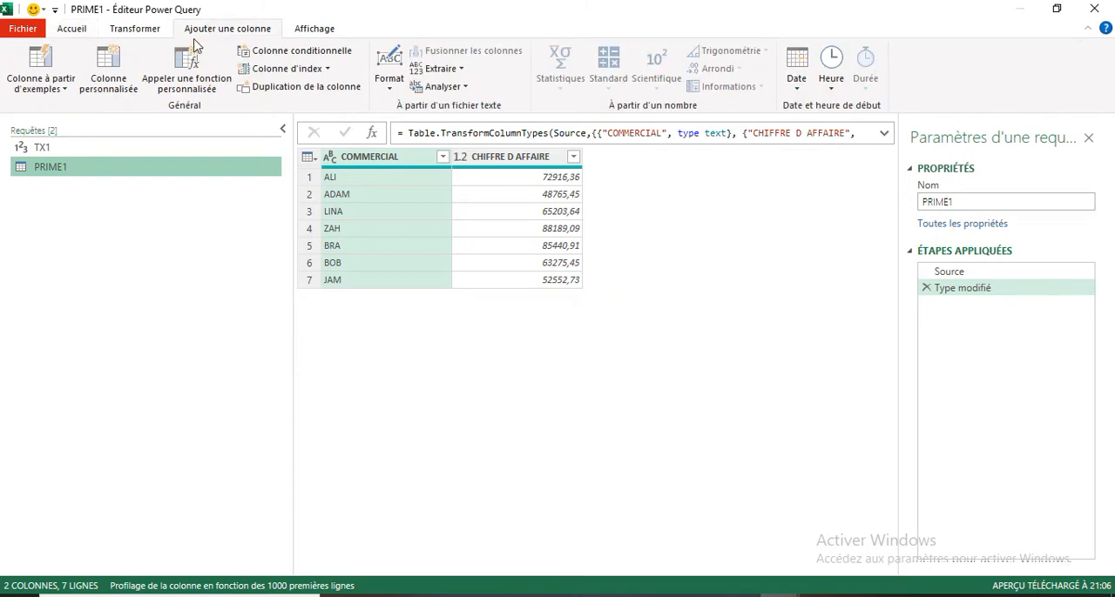
pyautogui.click(107, 91)
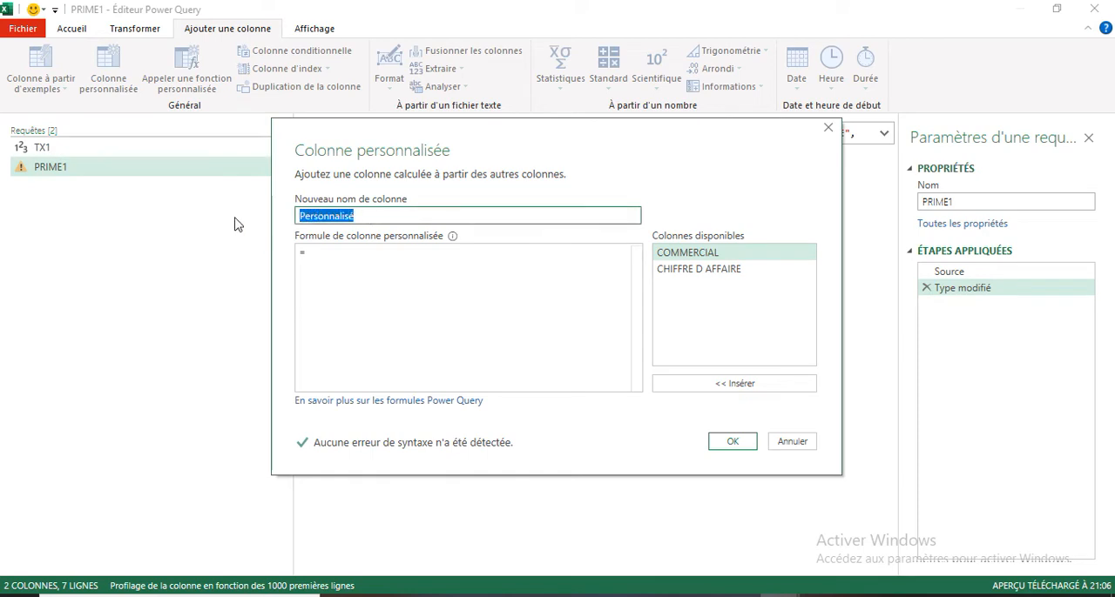
pyautogui.write('PRIME1')
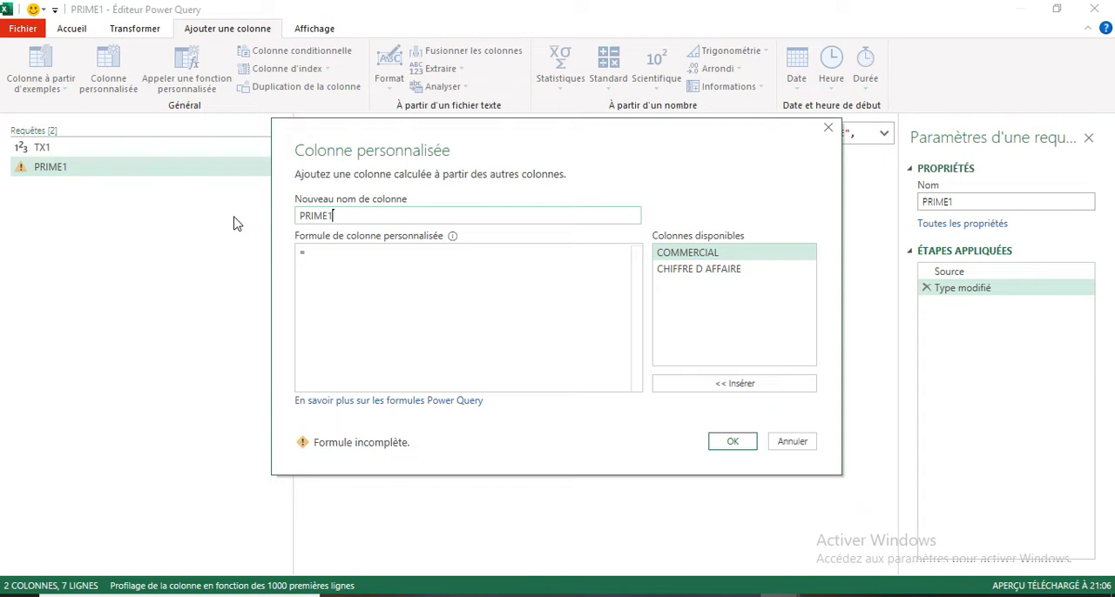
pyautogui.click(320, 259)
pyautogui.doubleClick(694, 275)
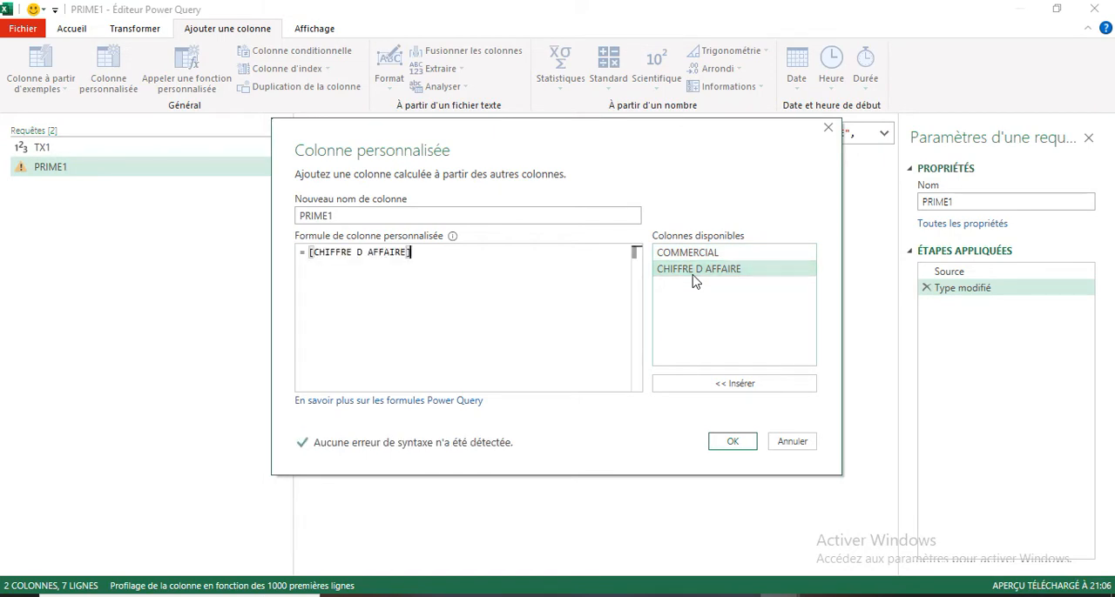
pyautogui.write('*TX')
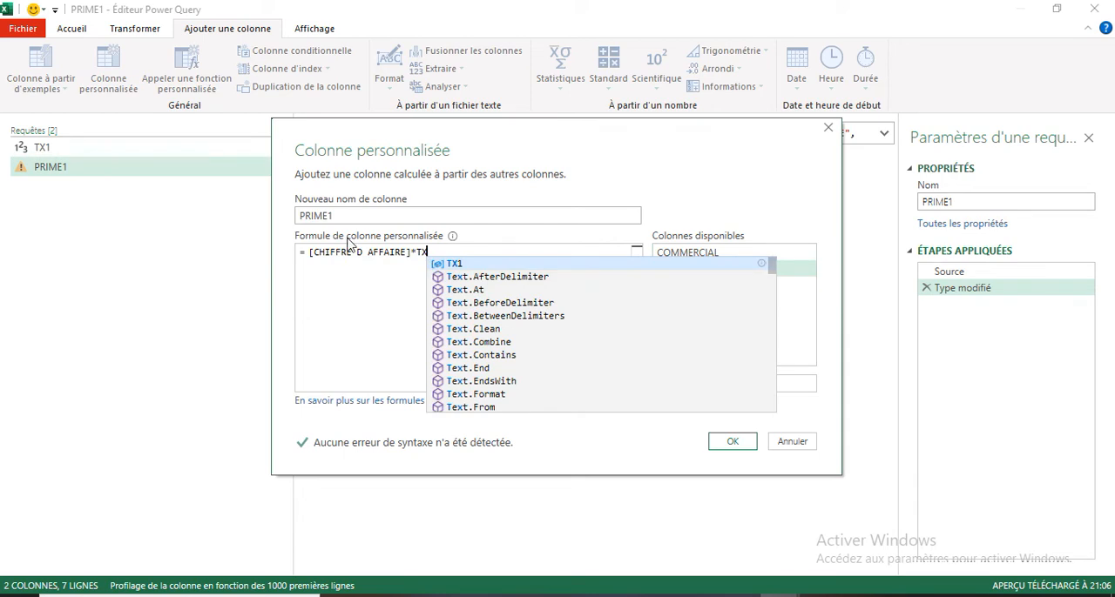
pyautogui.click(456, 263)
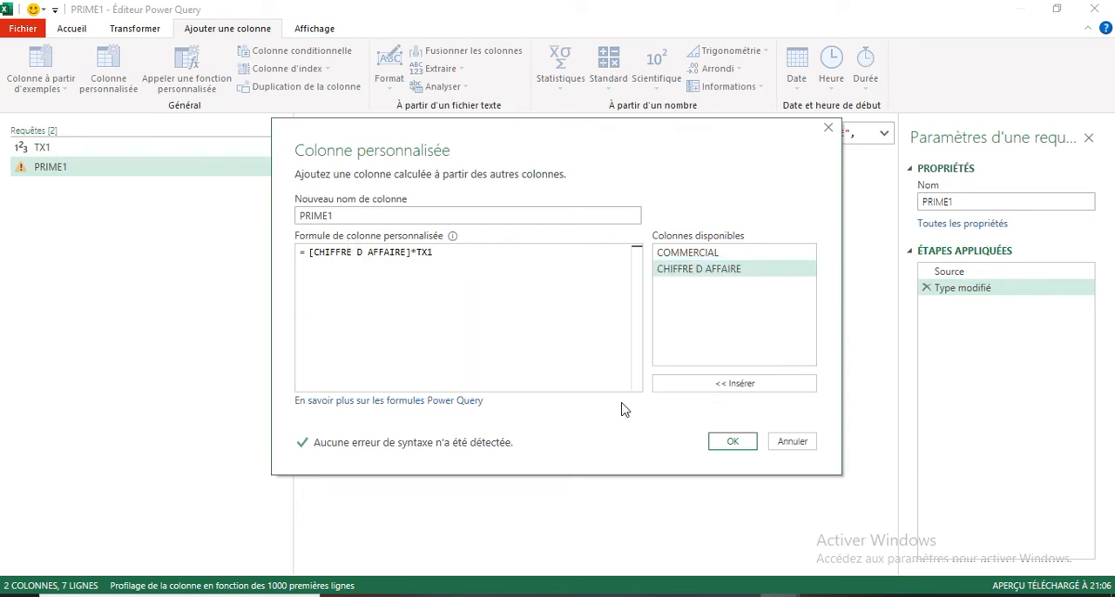
pyautogui.click(732, 442)
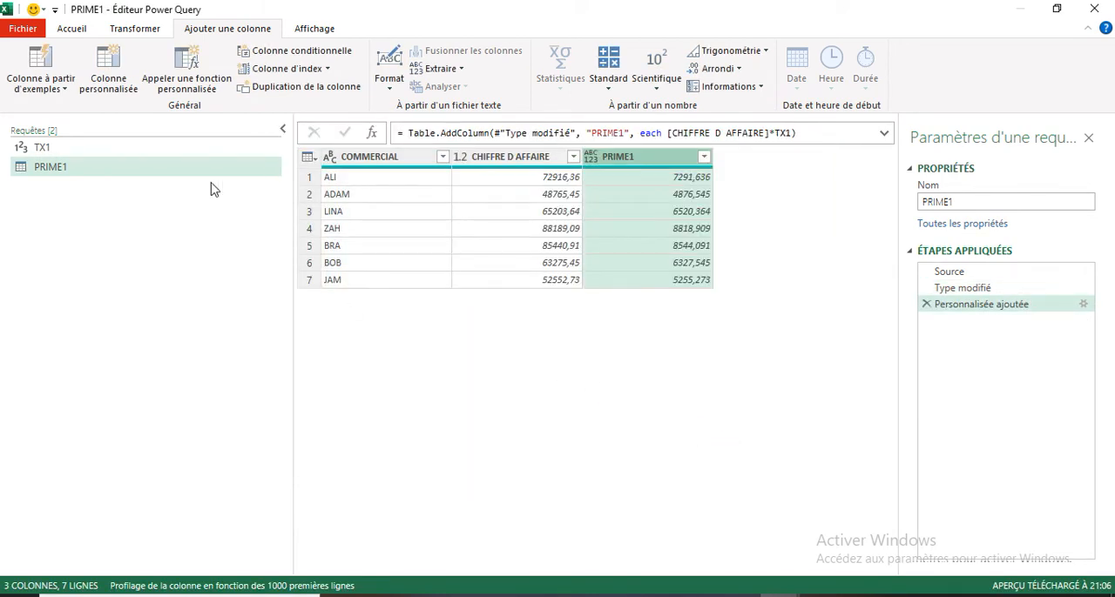
# - Close the query editor and load the PRIME1 query as a connection only
pyautogui.click(21, 31)
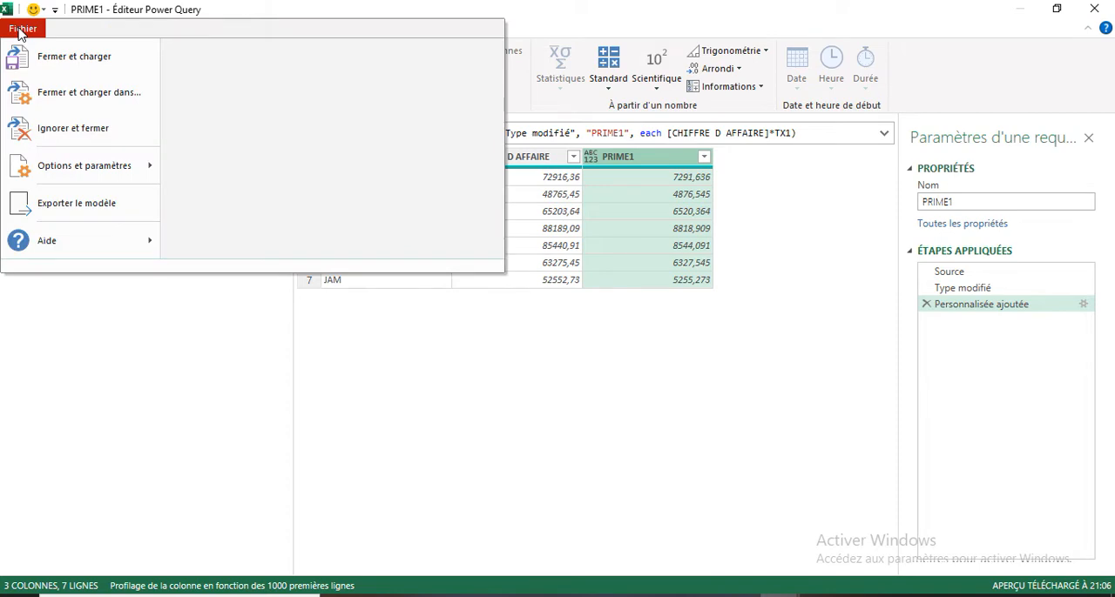
pyautogui.click(66, 92)
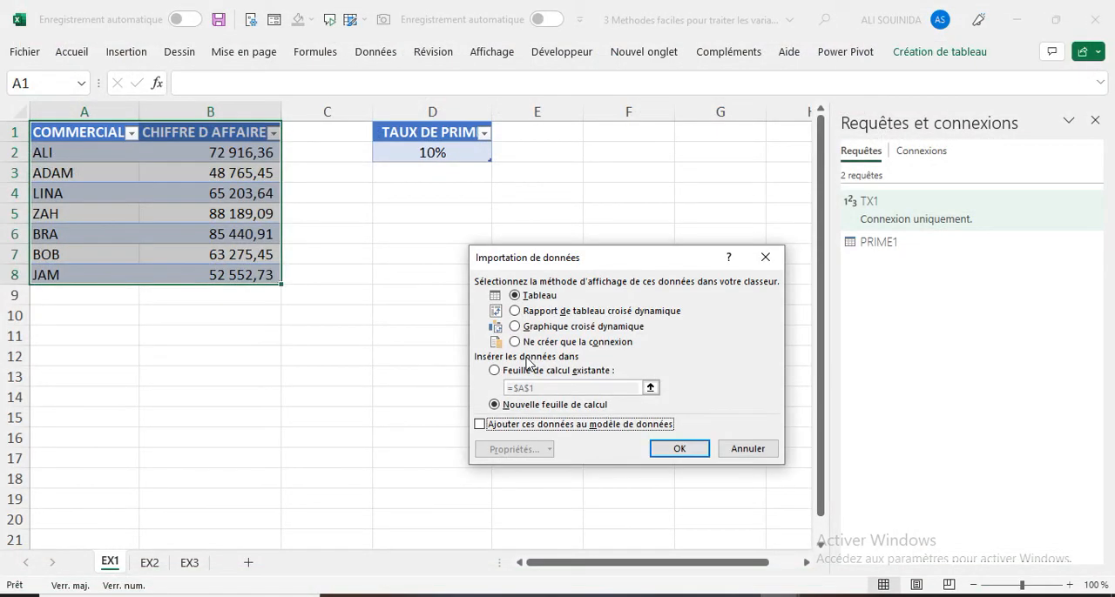
pyautogui.click(513, 342)
pyautogui.click(678, 449)
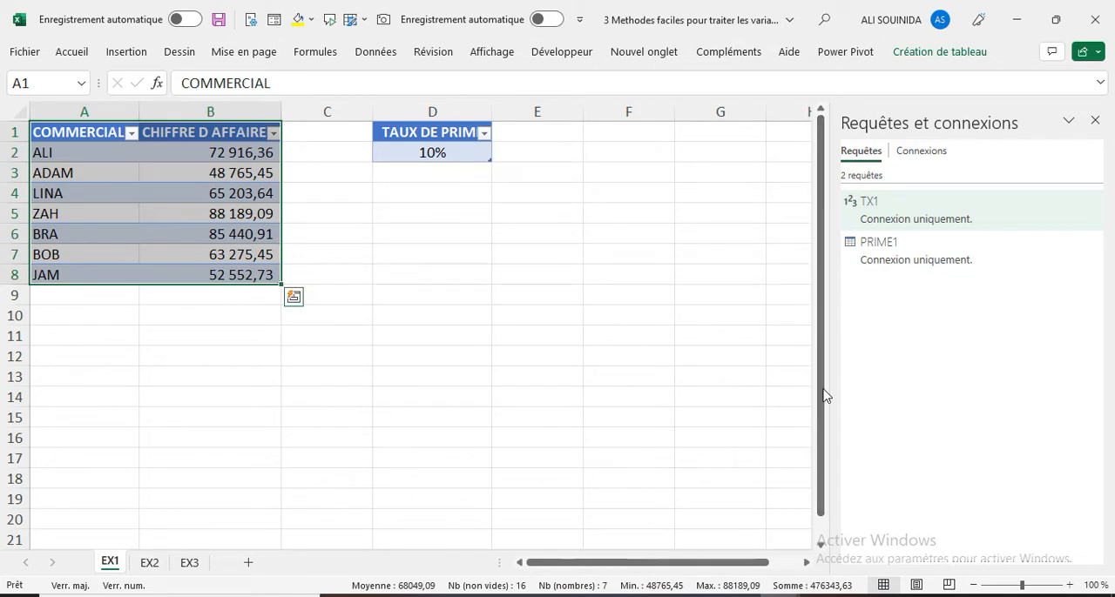
# - Load the PRIME1 query as a table into cell F1 of the EX1 sheet, and close the queries pane
pyautogui.moveTo(891, 267)
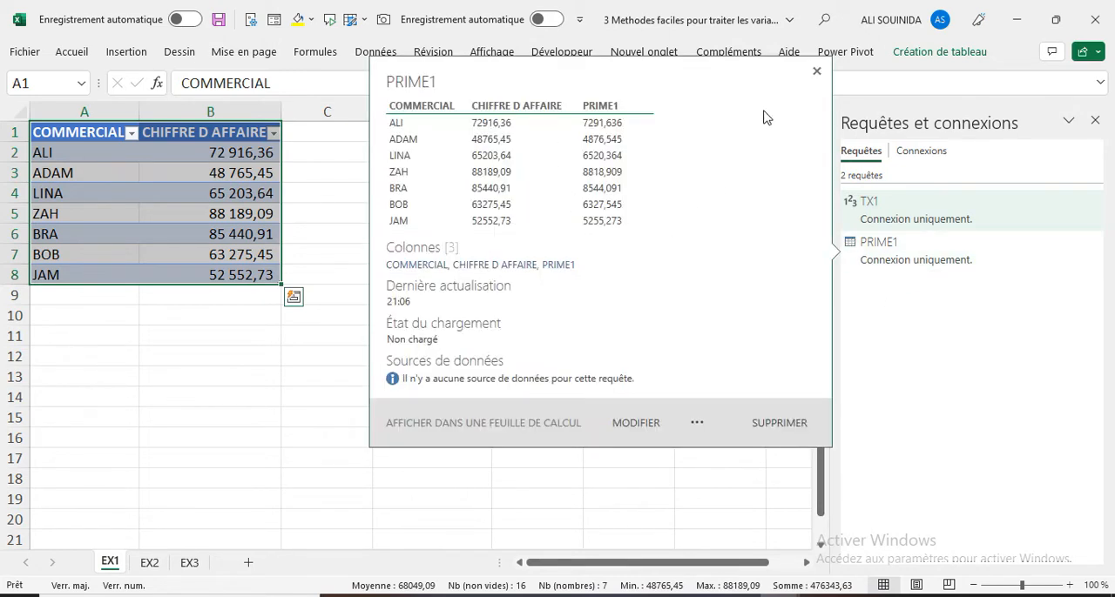
pyautogui.click(229, 377)
pyautogui.click(614, 132)
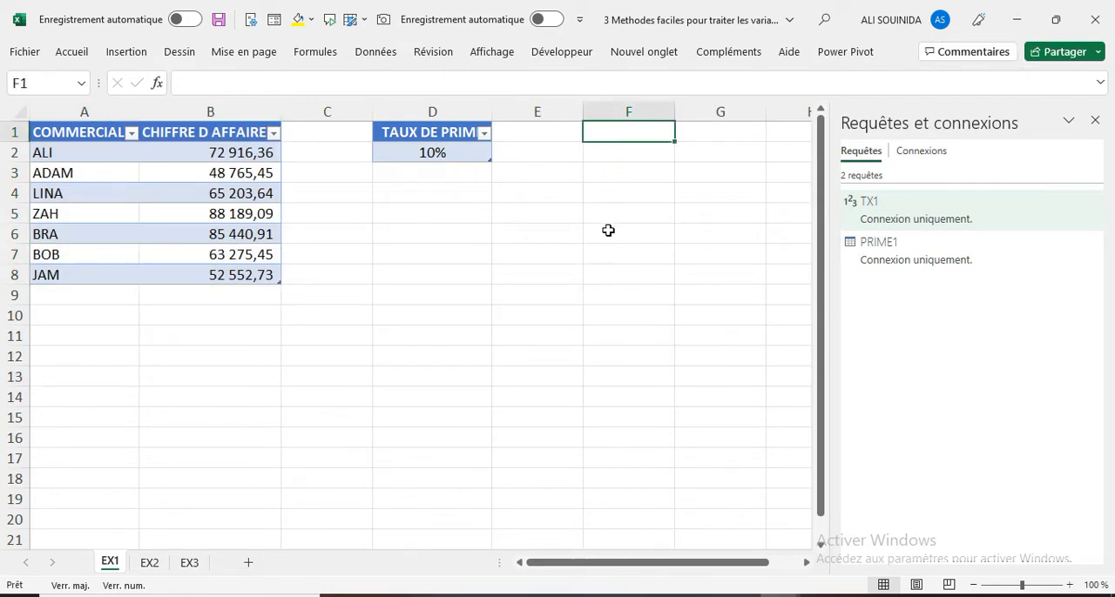
pyautogui.click(890, 256)
pyautogui.rightClick(890, 256)
pyautogui.click(946, 387)
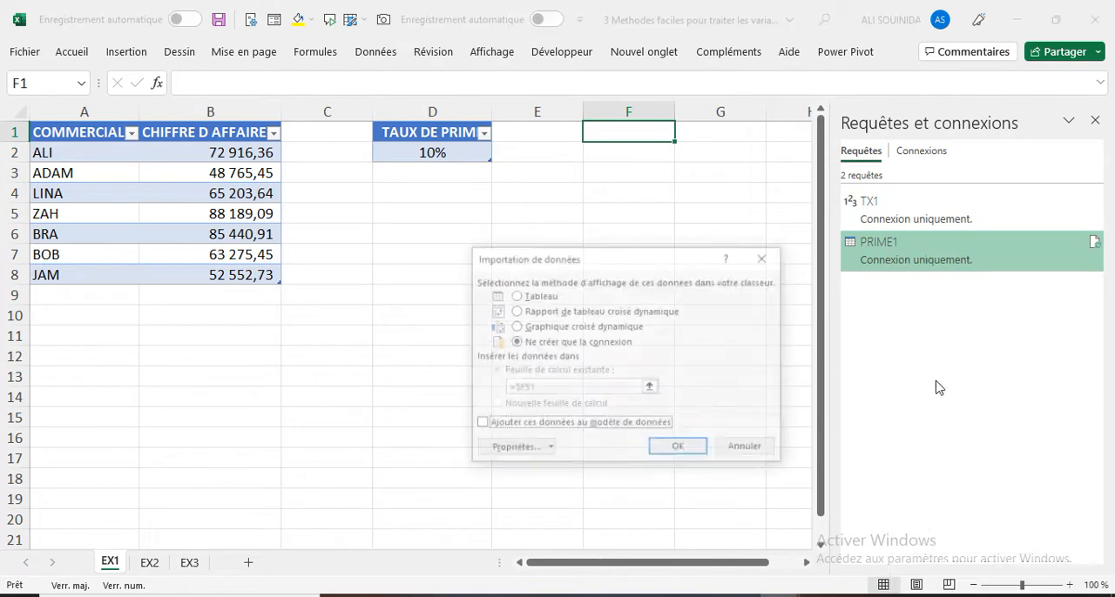
pyautogui.click(515, 296)
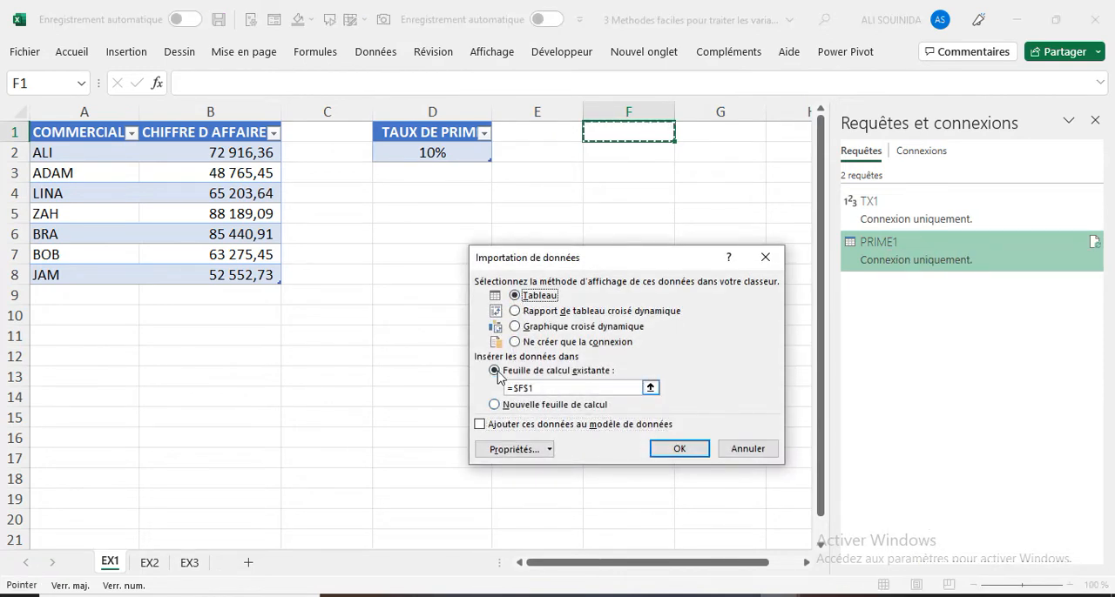
pyautogui.click(679, 451)
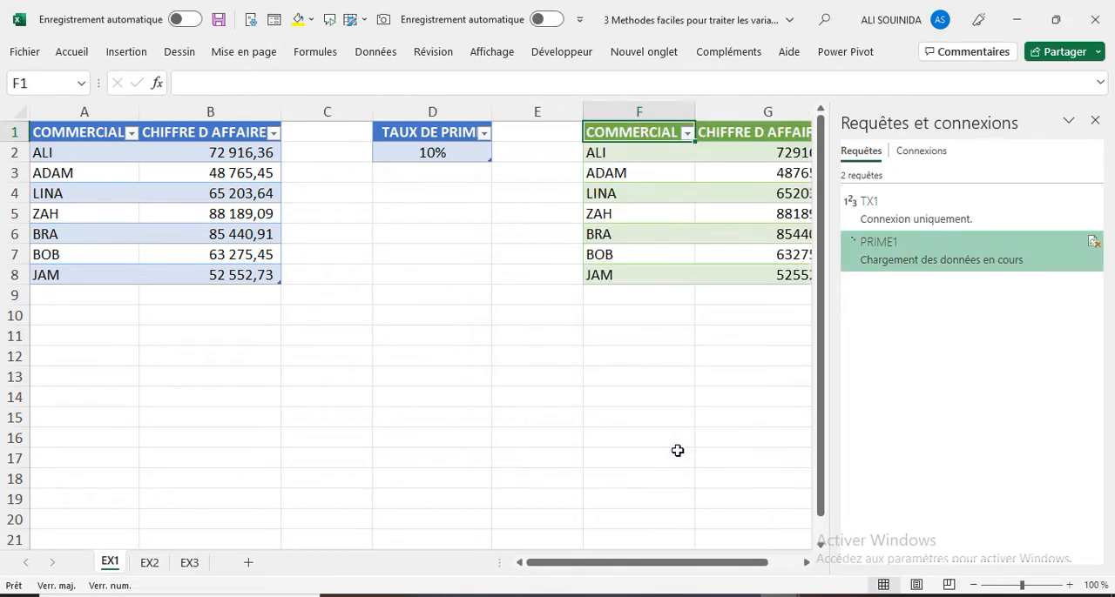
pyautogui.click(1095, 120)
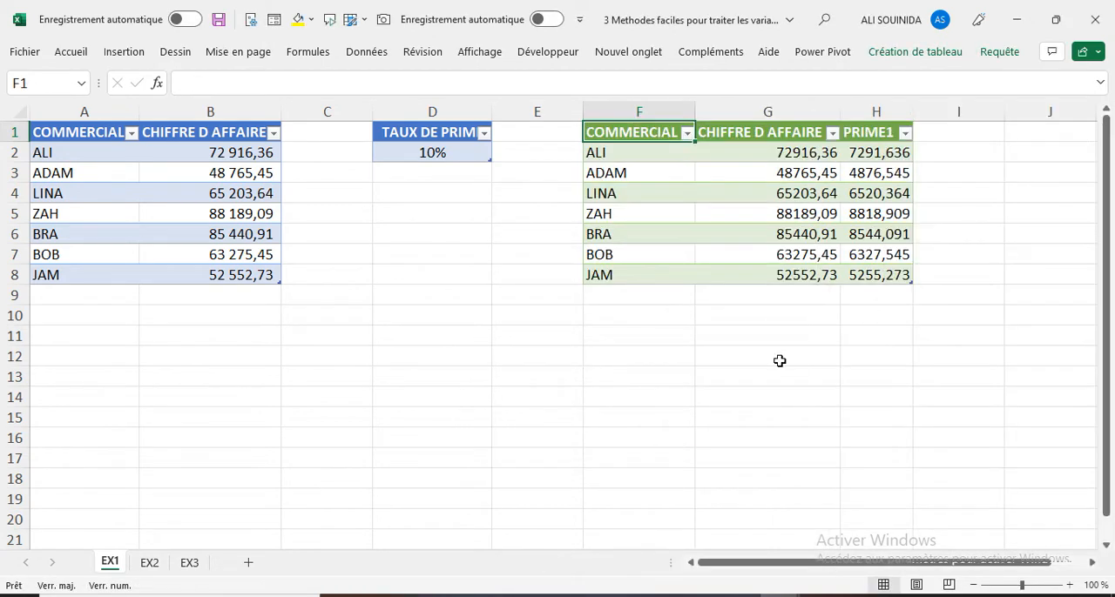
# - Format the CHIFFRE D AFFAIRE and PRIME1 values in G2:H8 with thousands separators and two decimals
pyautogui.moveTo(789, 152); pyautogui.dragTo(863, 280)
pyautogui.click(85, 54)
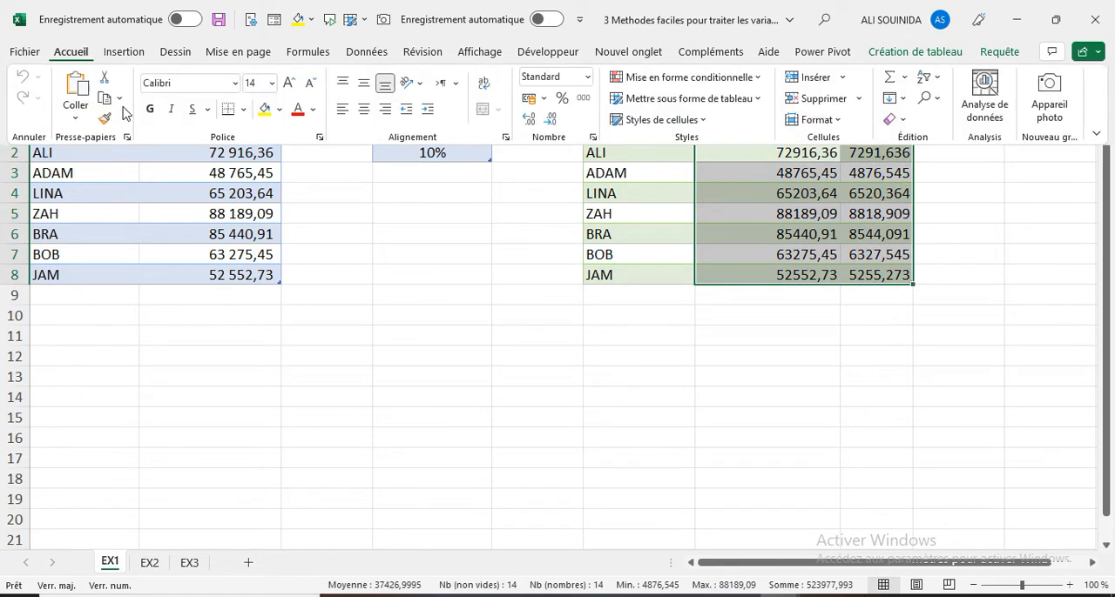
pyautogui.click(584, 97)
pyautogui.click(836, 405)
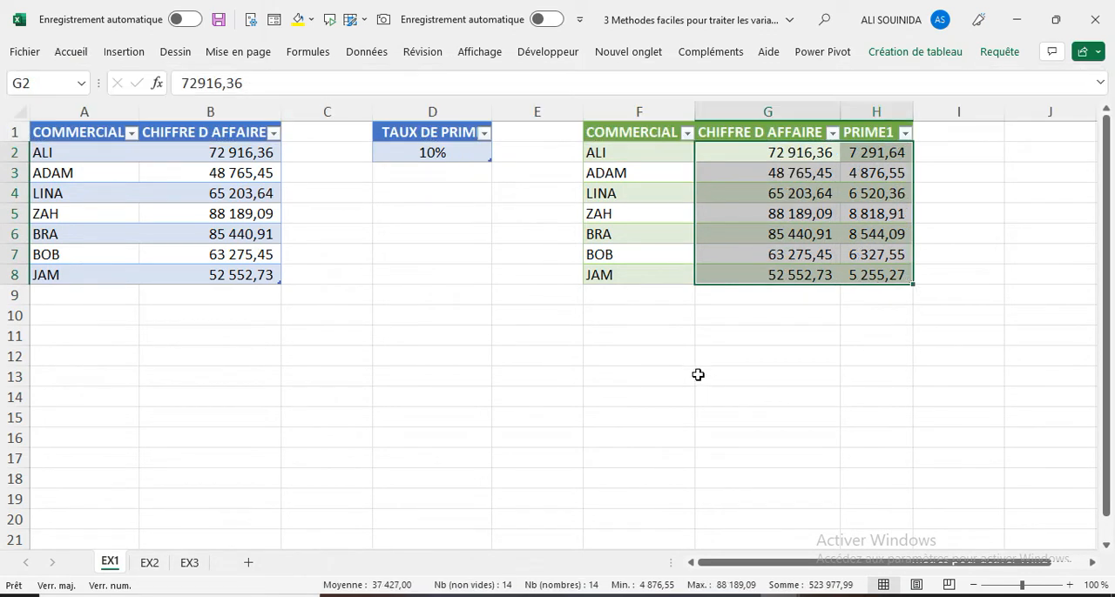
# - Set the TAUX DE PRIME bonus rate in cell D2 to 20%
pyautogui.click(416, 153)
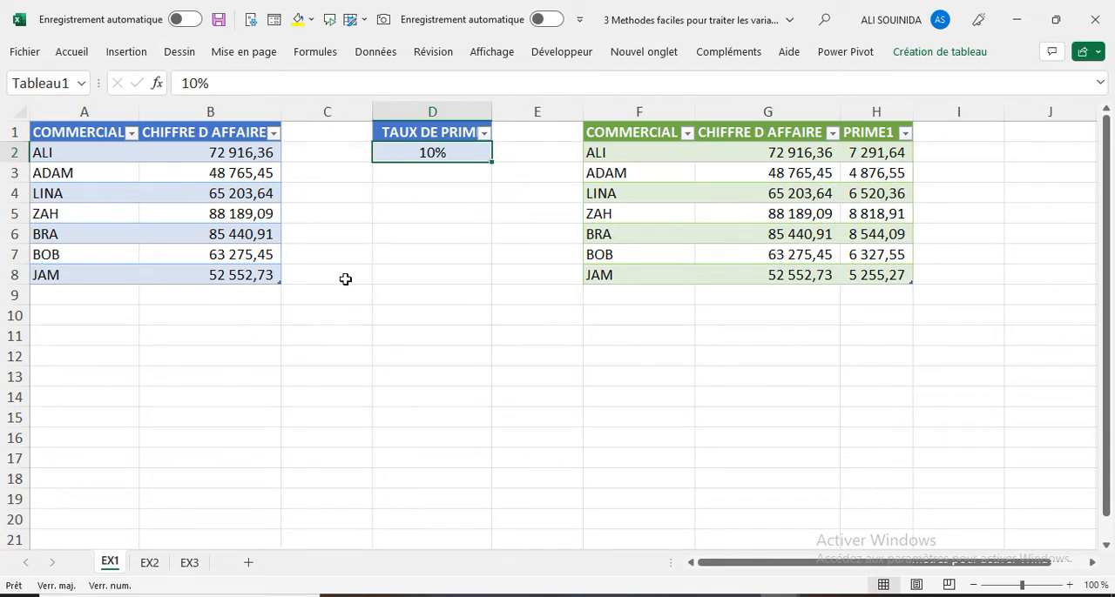
pyautogui.write('10')
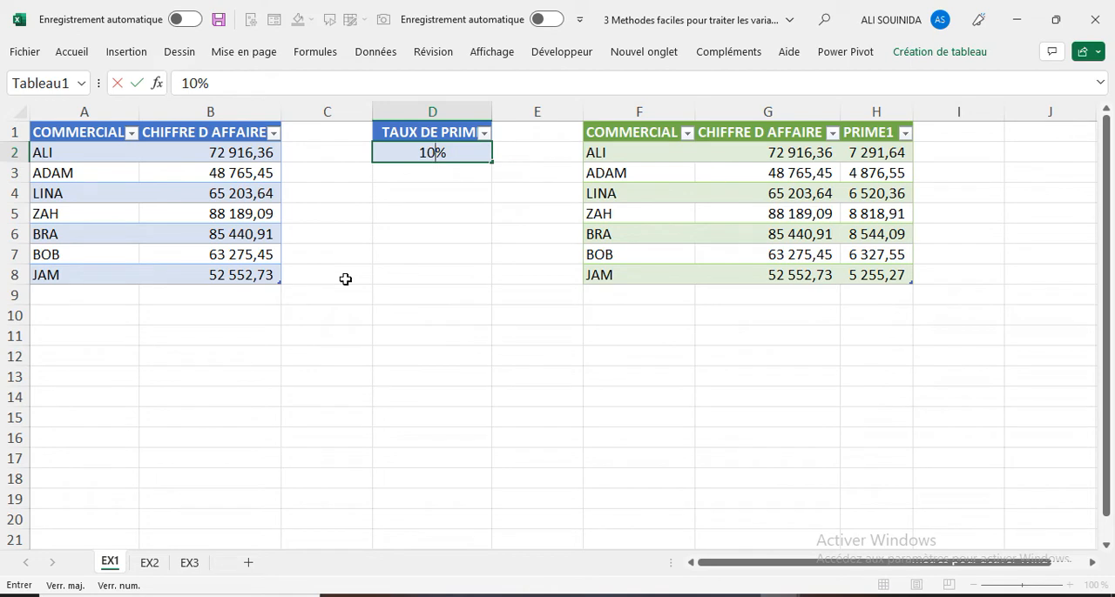
pyautogui.press('BackSpace')
pyautogui.press('BackSpace')
pyautogui.write('20')
pyautogui.click(346, 279)
# - Refresh all queries so the PRIME1 results table uses the new bonus rate
pyautogui.click(374, 52)
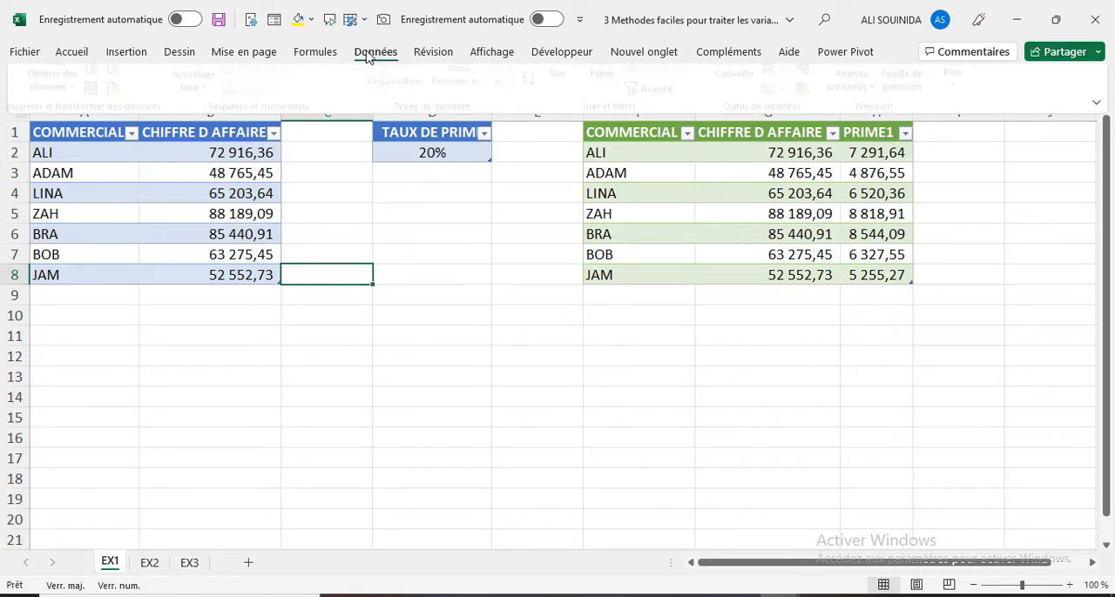
pyautogui.click(200, 113)
pyautogui.click(235, 142)
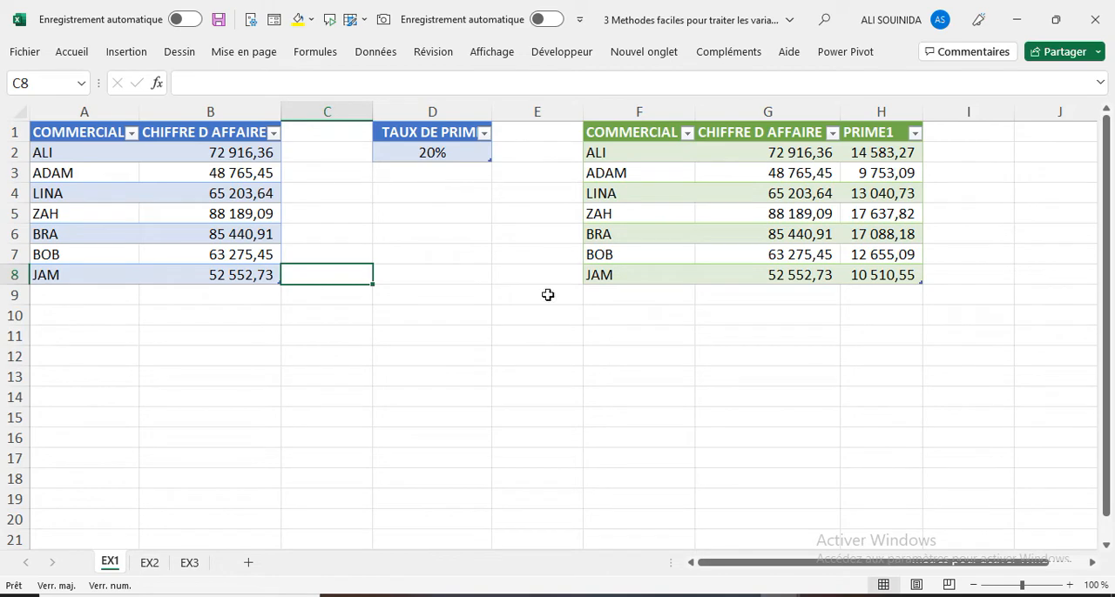
# - Autofit the TAUX DE PRIME column D on the EX1 sheet to its header
pyautogui.click(150, 563)
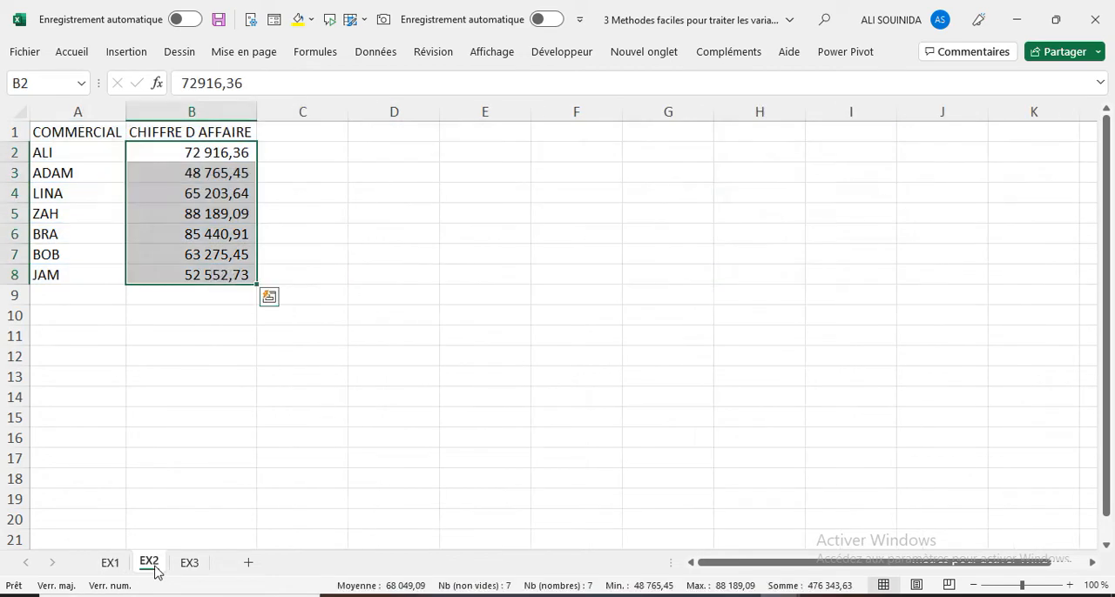
pyautogui.click(111, 566)
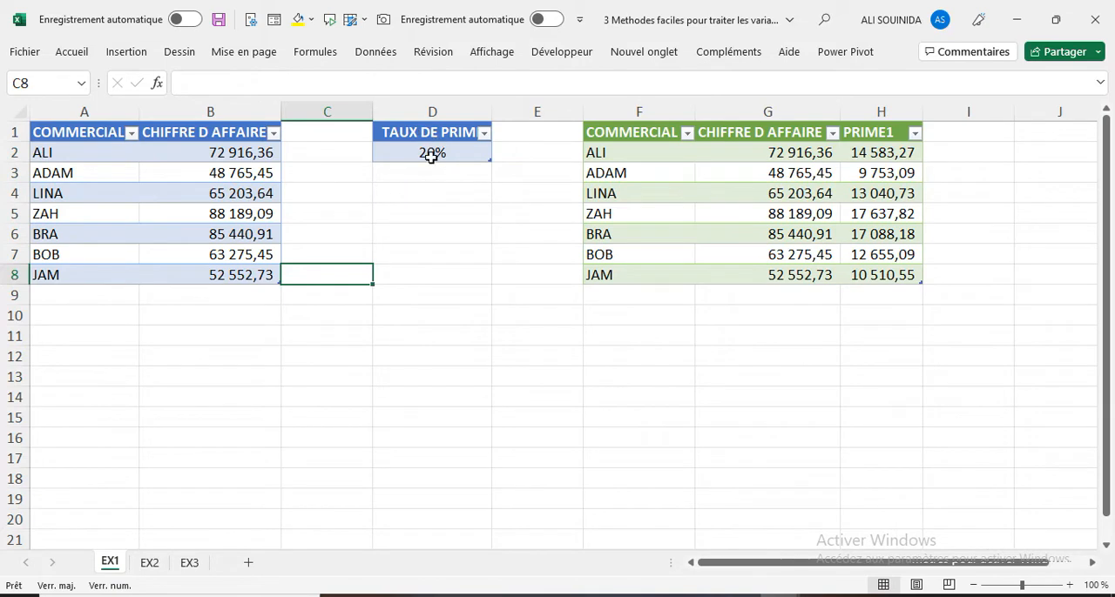
pyautogui.doubleClick(489, 115)
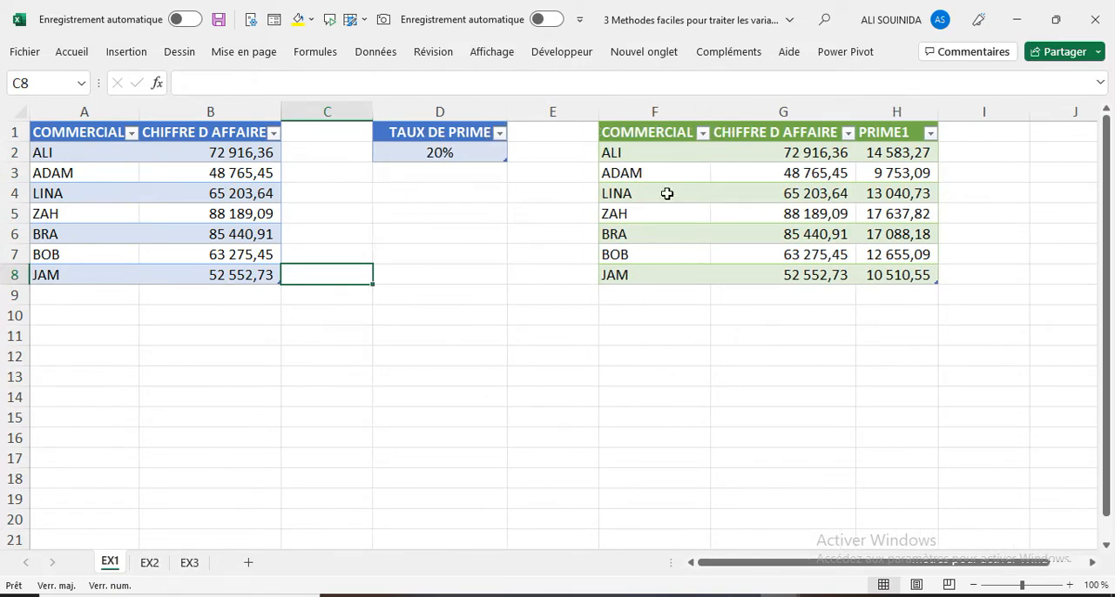
# - Load the EX2 range A1:B8 into Power Query as a table with headers and rename its query PRIME2
pyautogui.click(149, 563)
pyautogui.click(101, 197)
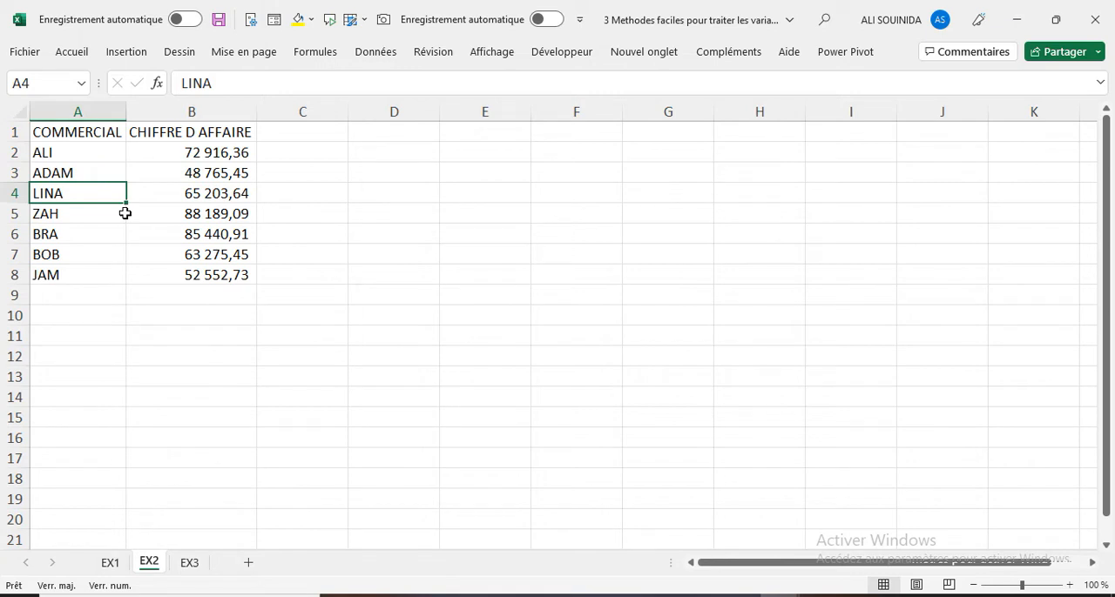
pyautogui.click(377, 60)
pyautogui.click(109, 122)
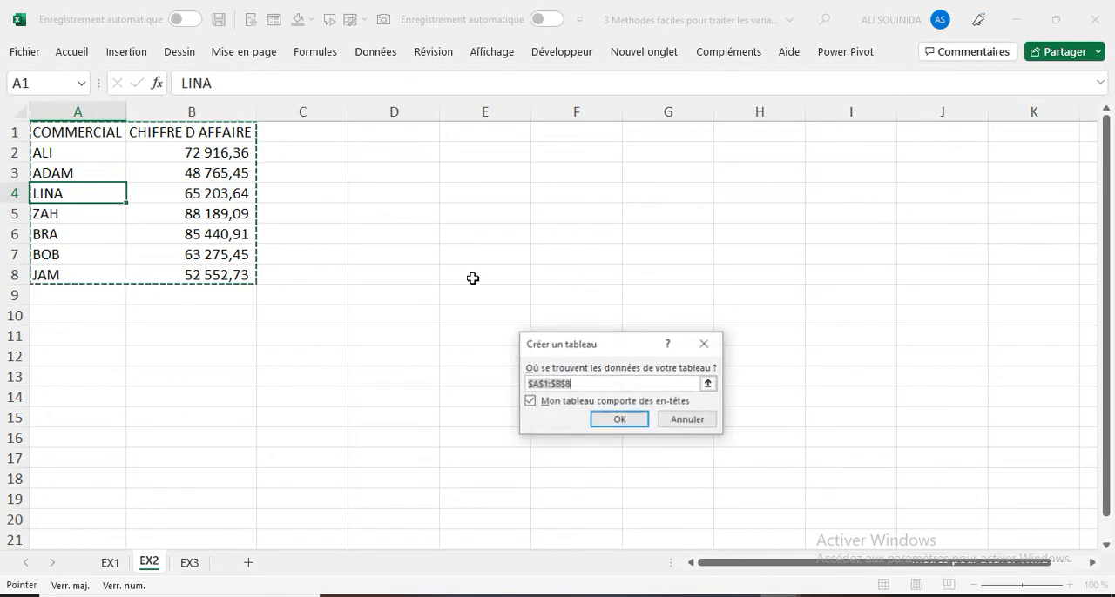
pyautogui.click(603, 422)
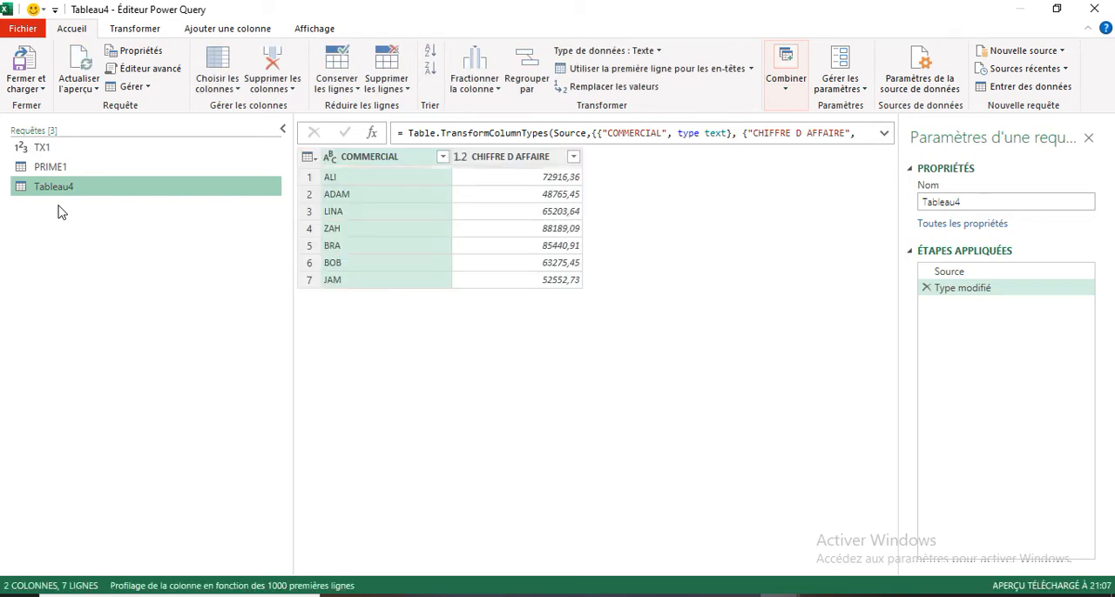
pyautogui.doubleClick(79, 187)
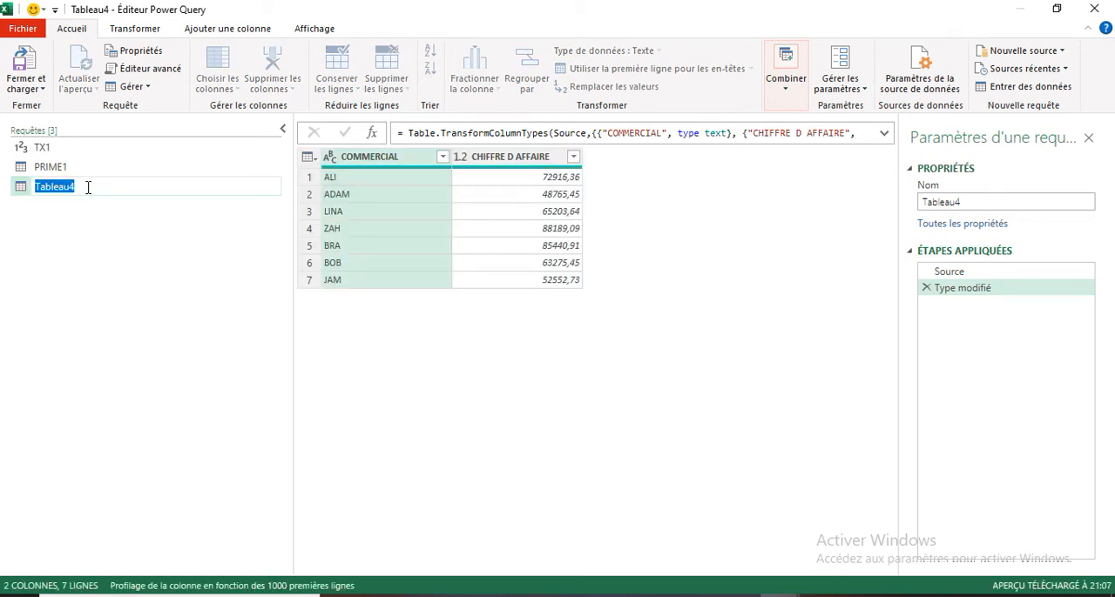
pyautogui.write('PRIME2')
pyautogui.press('Return')
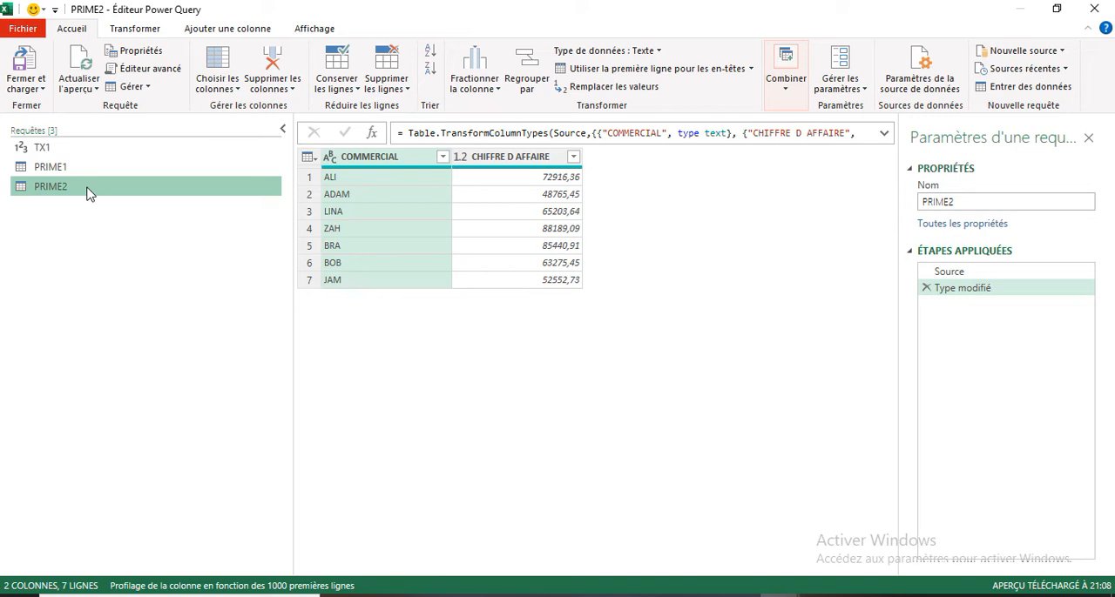
# - In the PRIME2 query's advanced editor, add the variable line TX2=0.1, directly above the Source line and apply it
pyautogui.rightClick(86, 193)
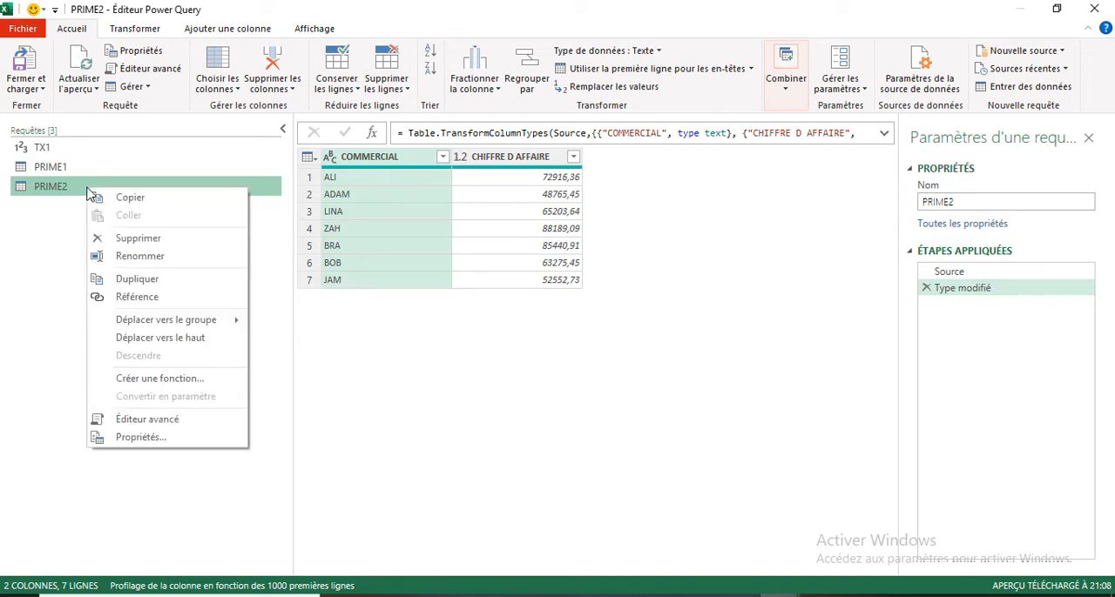
pyautogui.click(144, 420)
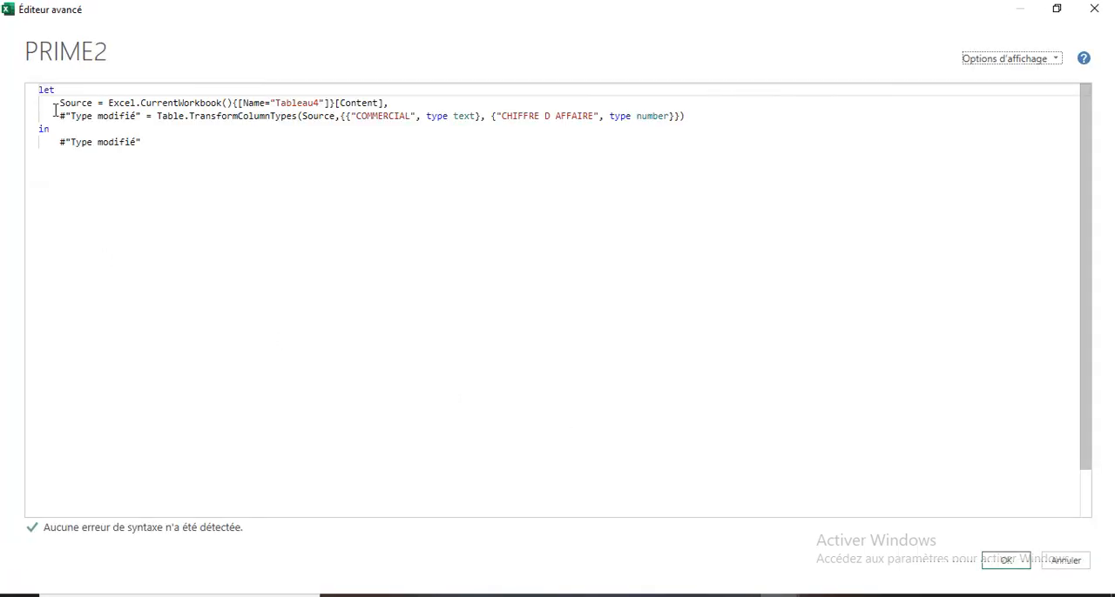
pyautogui.click(60, 104)
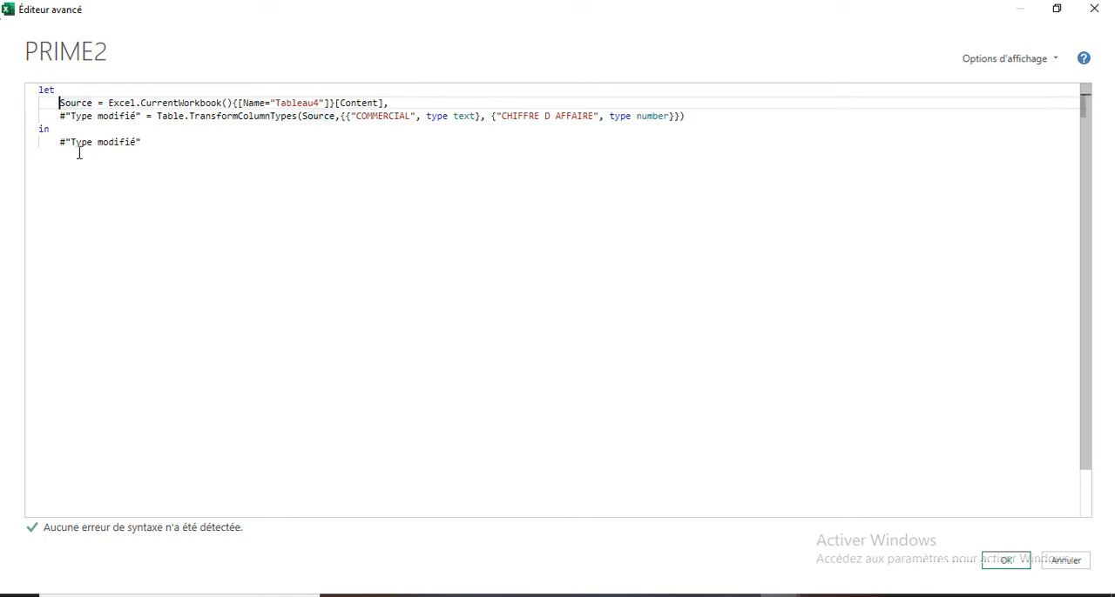
pyautogui.press('Return')
pyautogui.click(68, 102)
pyautogui.write('TX')
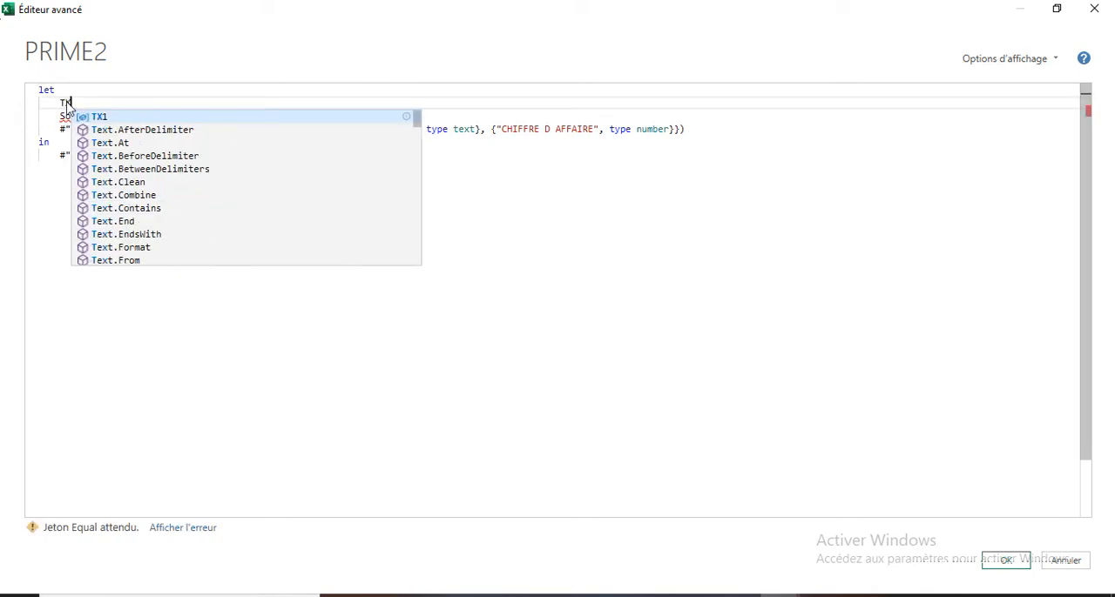
pyautogui.write('2')
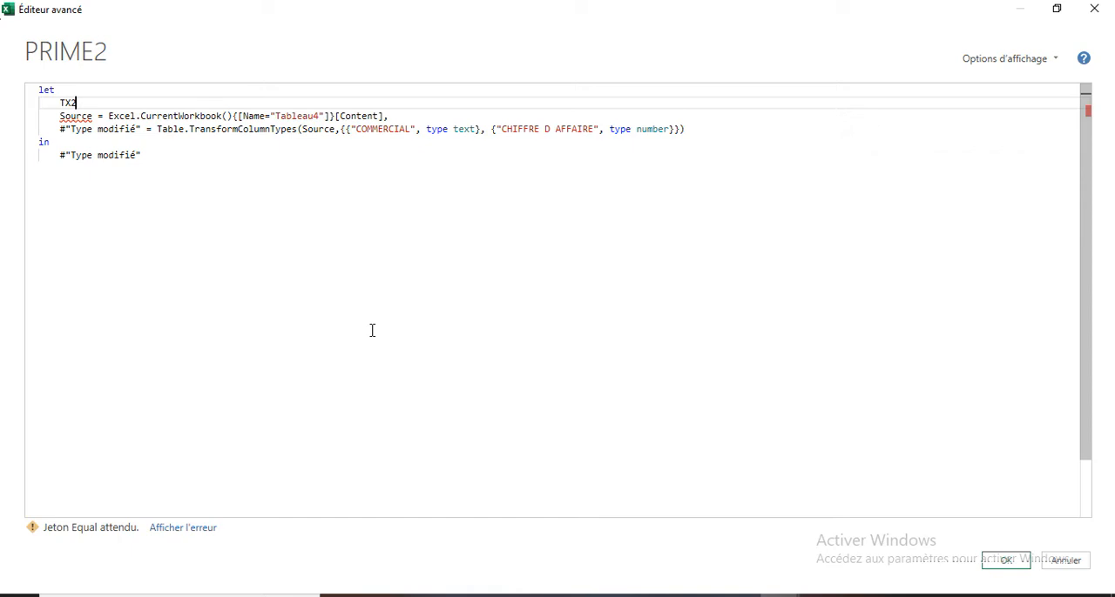
pyautogui.write('=0.1')
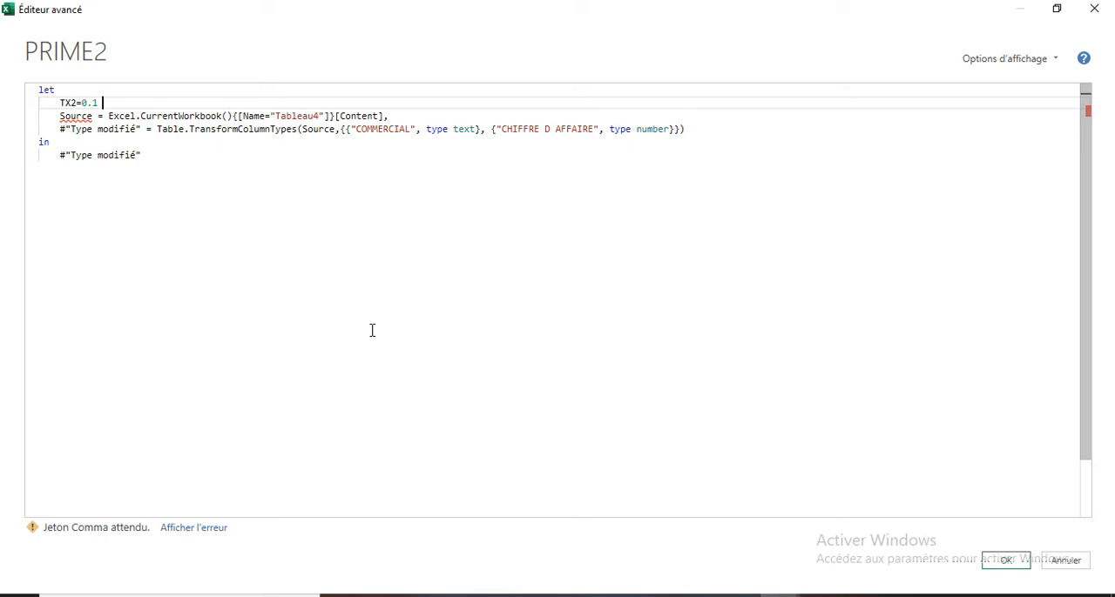
pyautogui.write(',')
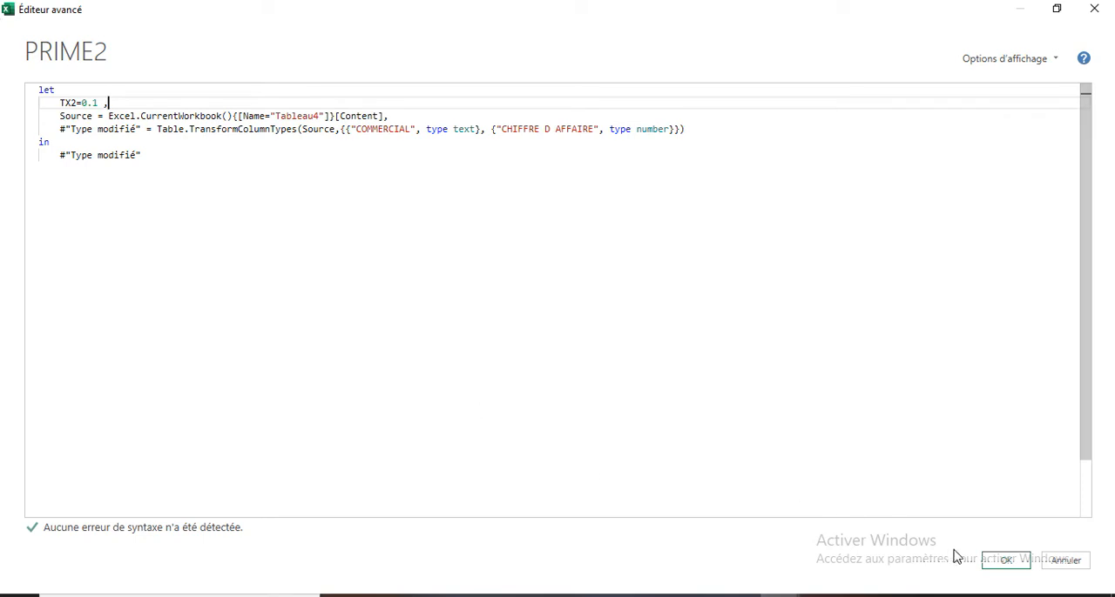
pyautogui.click(1005, 560)
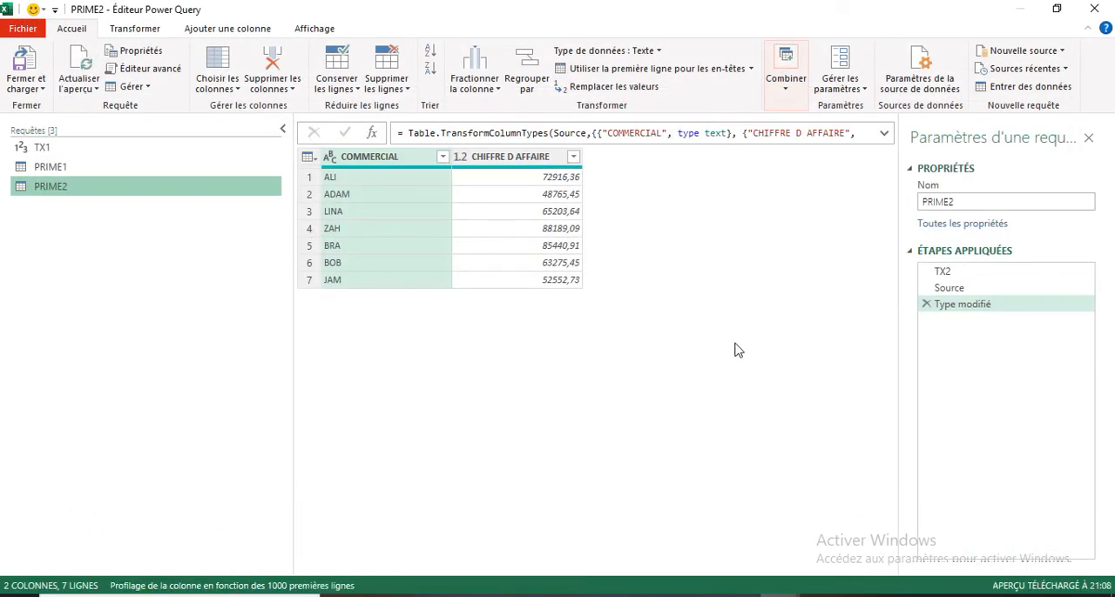
# - Add a custom column named PRIME2 with the formula [CHIFFRE D AFFAIRE]*TX2 to the PRIME2 query
pyautogui.click(233, 28)
pyautogui.click(108, 74)
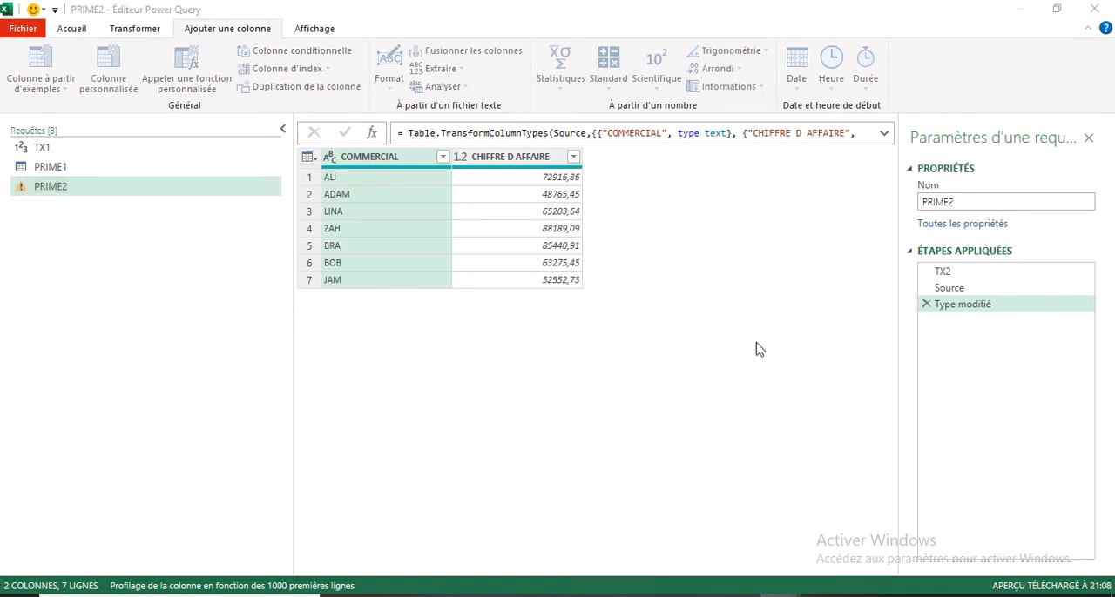
pyautogui.moveTo(378, 216); pyautogui.dragTo(259, 217)
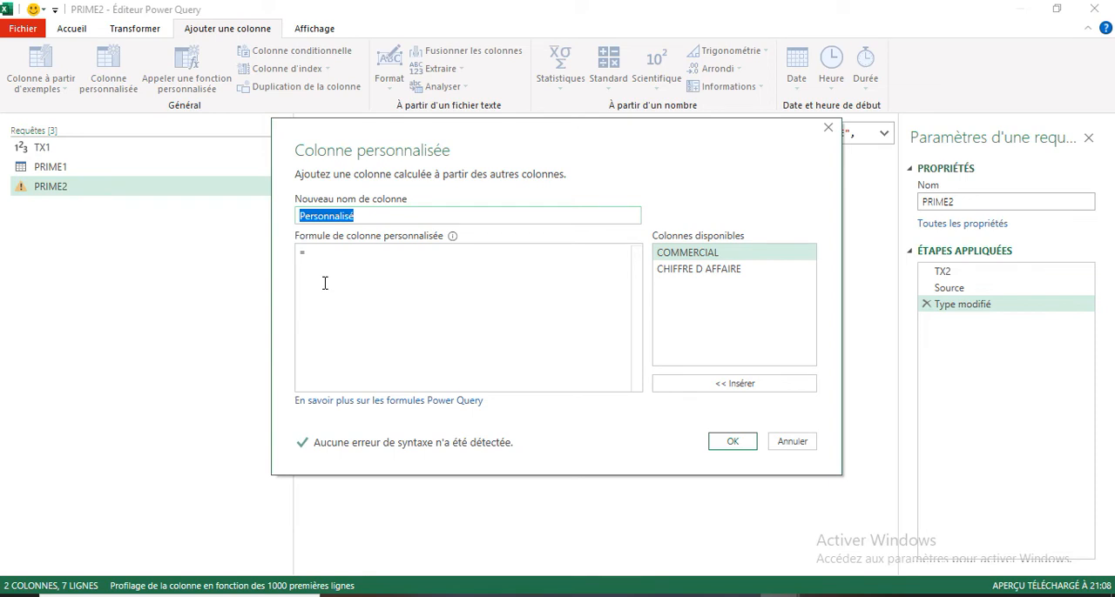
pyautogui.write('PR')
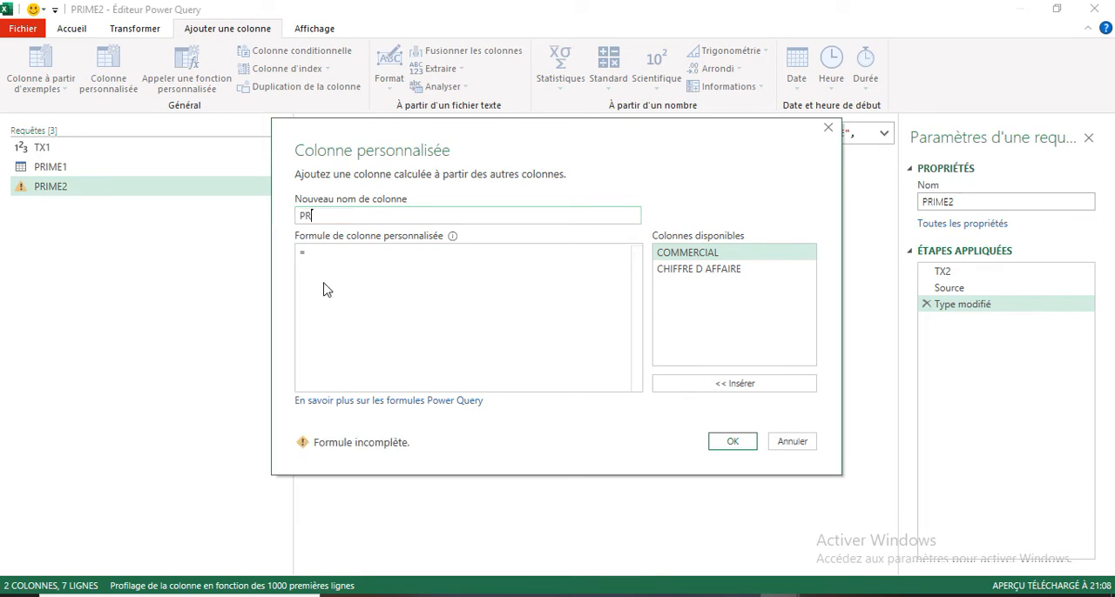
pyautogui.write('IME2')
pyautogui.click(310, 258)
pyautogui.doubleClick(702, 271)
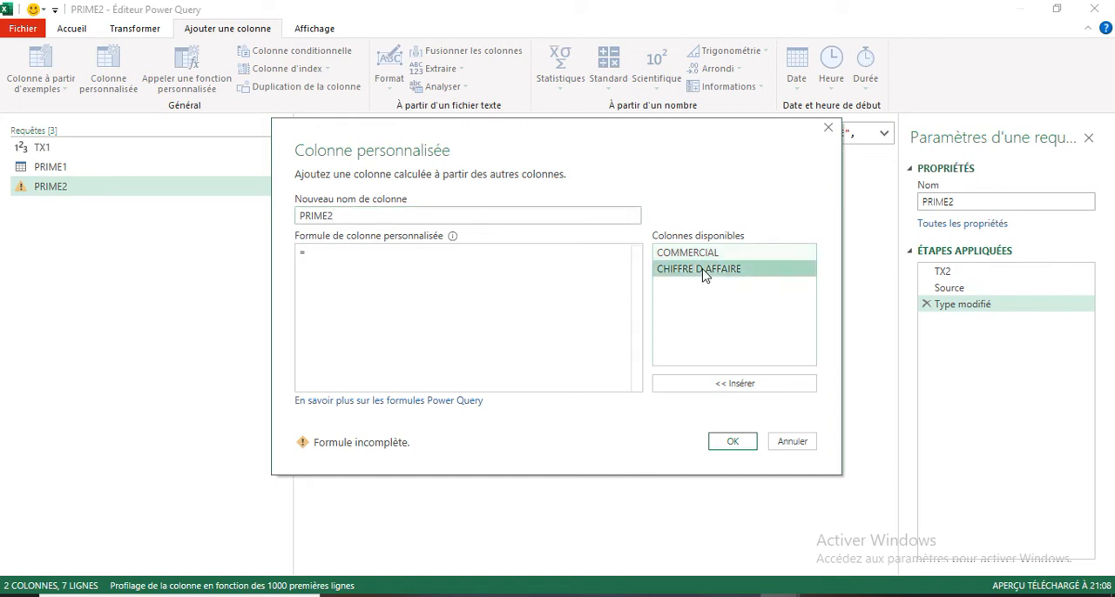
pyautogui.write('*')
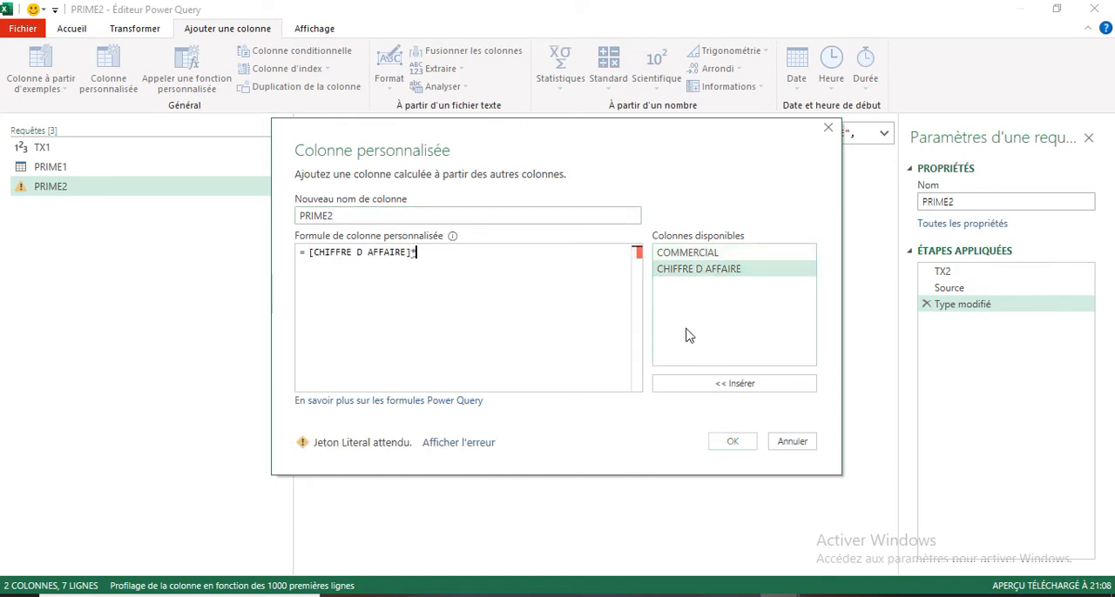
pyautogui.write('TX')
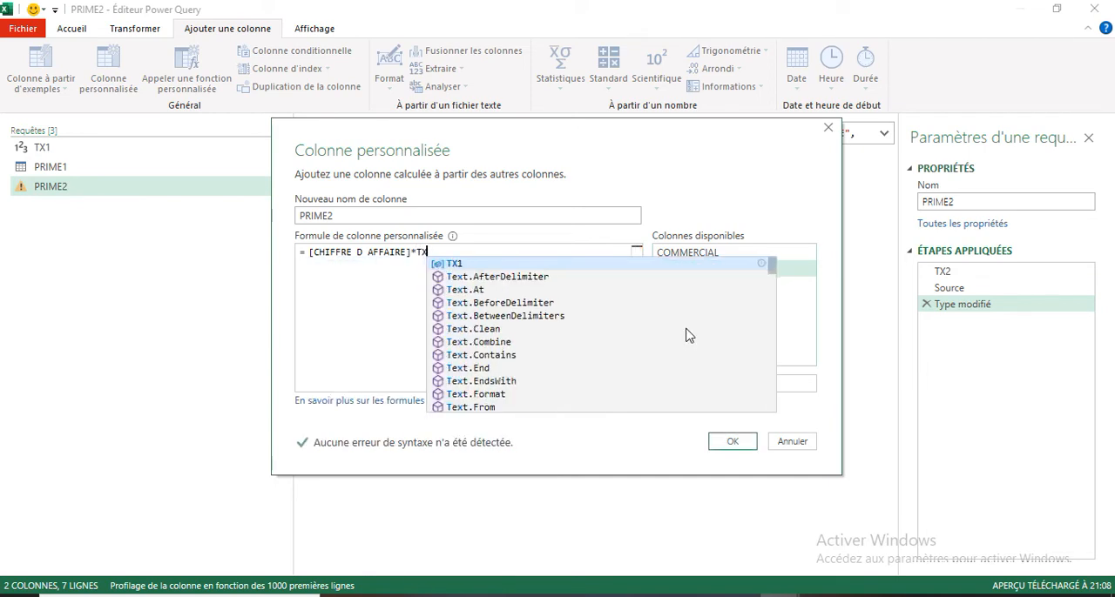
pyautogui.write('2')
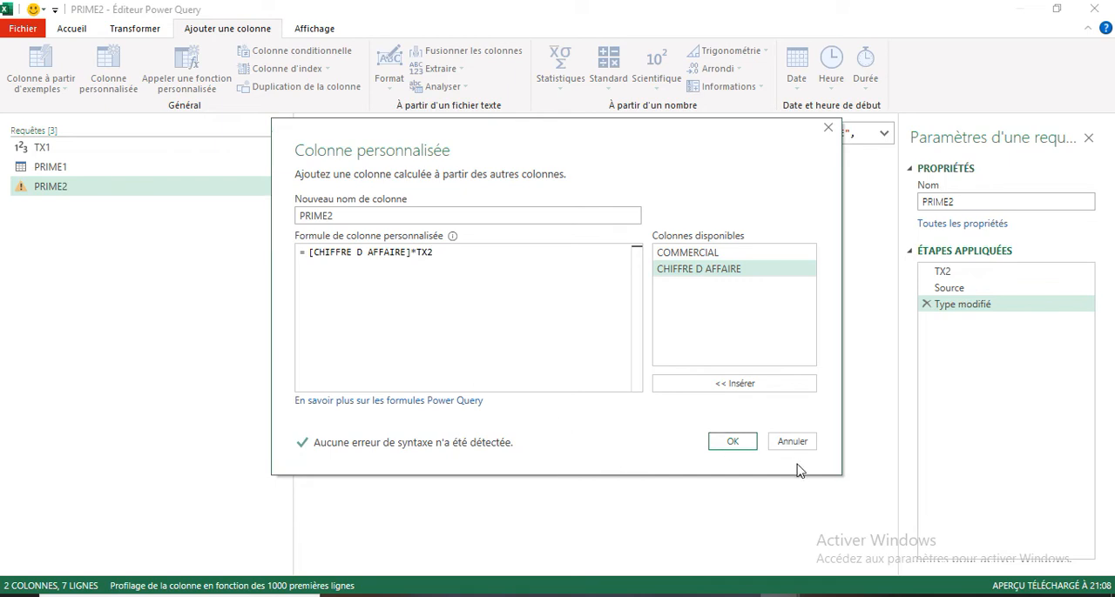
pyautogui.click(732, 442)
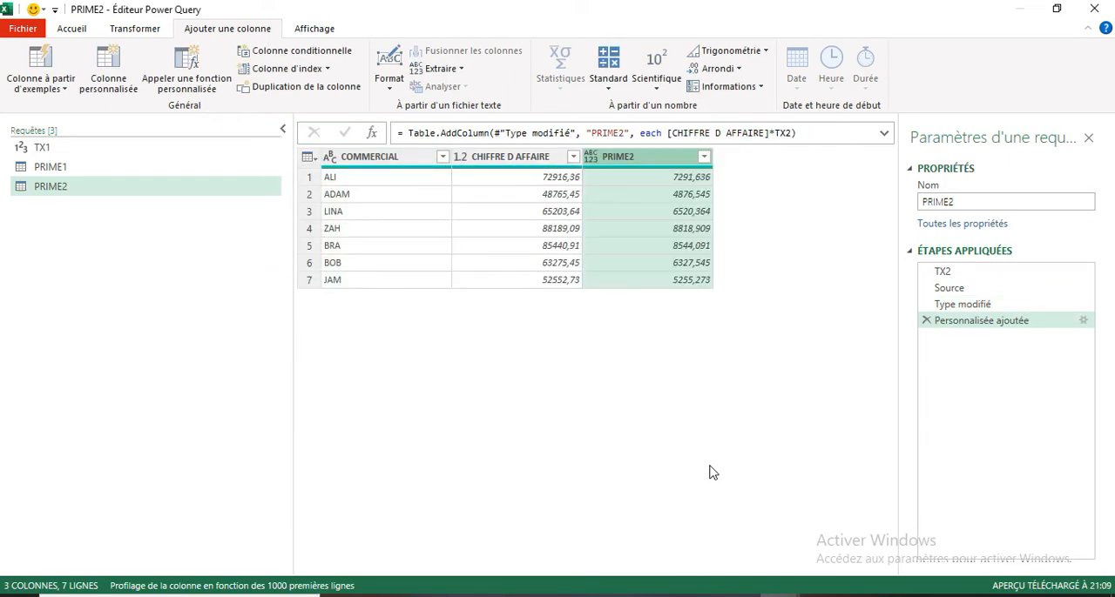
# - Close the query editor and load the PRIME2 query as a connection only
pyautogui.click(22, 28)
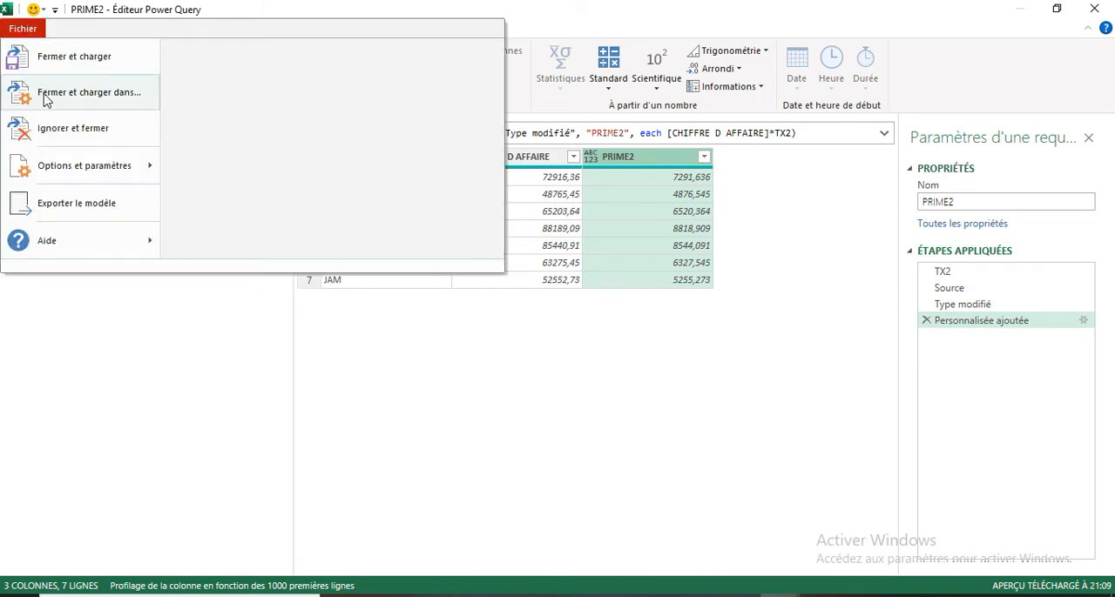
pyautogui.click(45, 99)
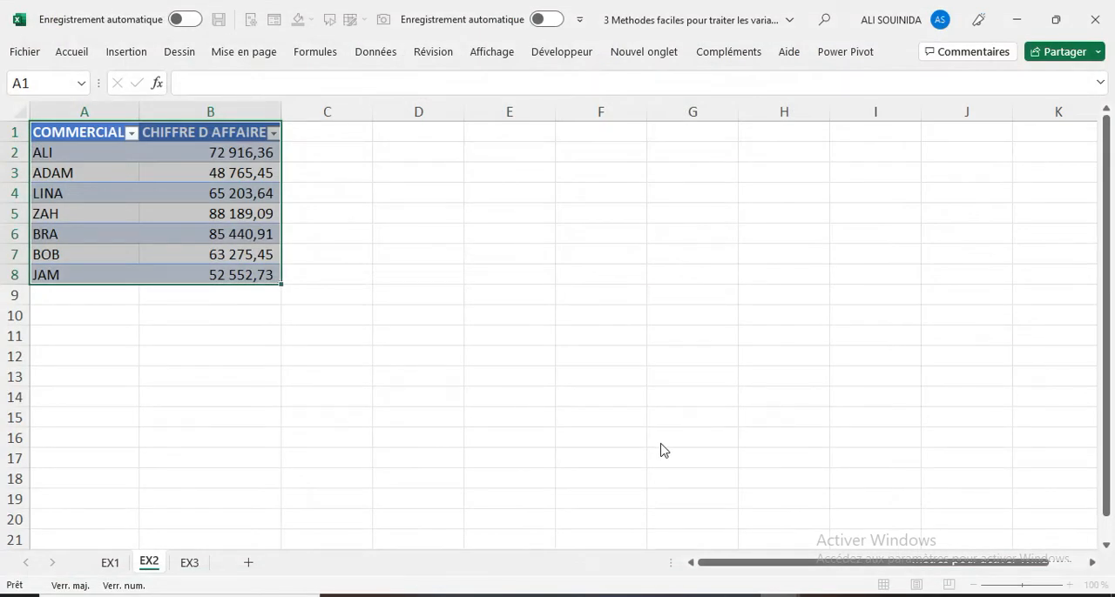
pyautogui.click(514, 343)
pyautogui.click(675, 461)
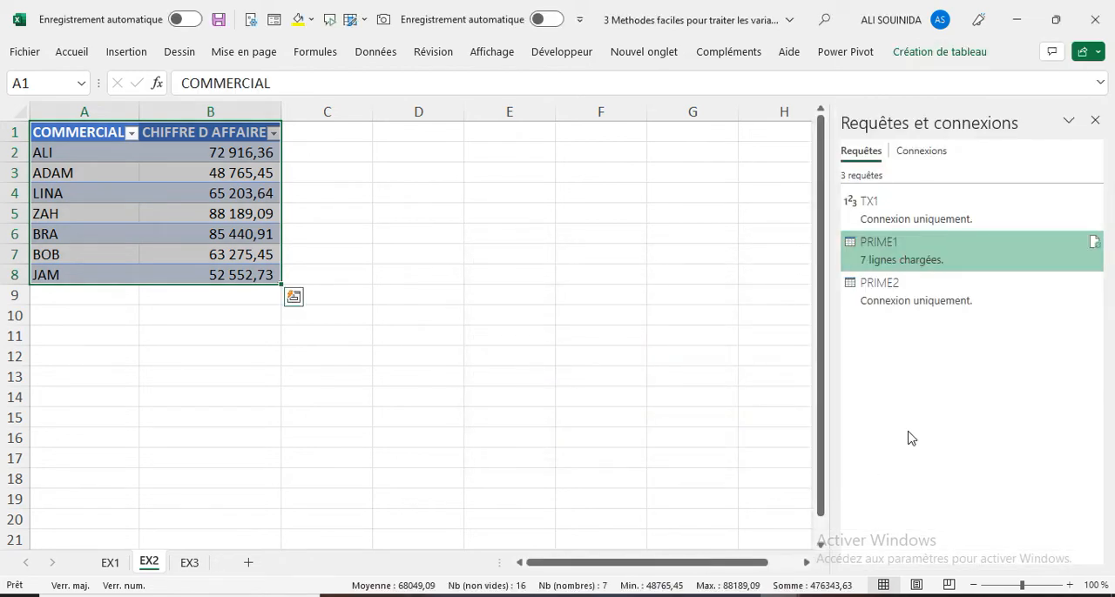
# - Load the PRIME2 query as a table on the existing EX2 sheet, starting at cell D1
pyautogui.moveTo(883, 298)
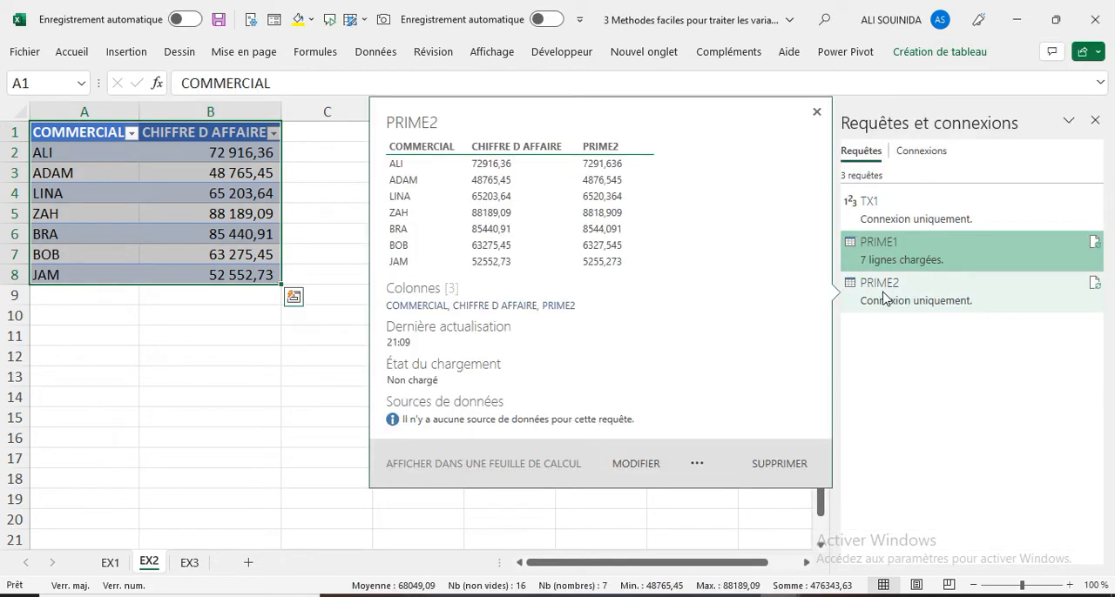
pyautogui.rightClick(884, 296)
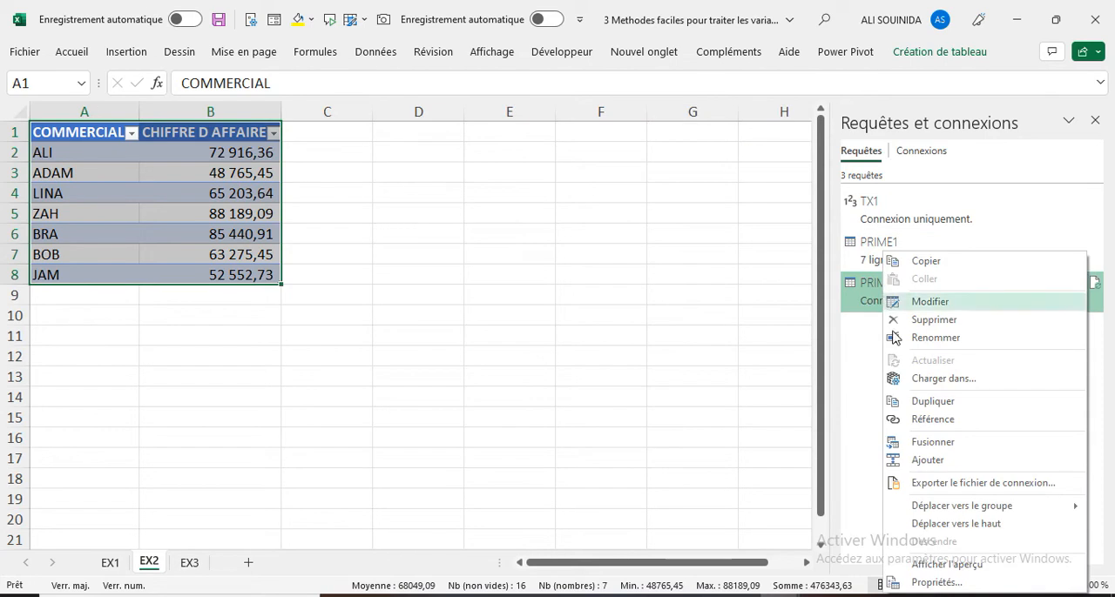
pyautogui.click(941, 379)
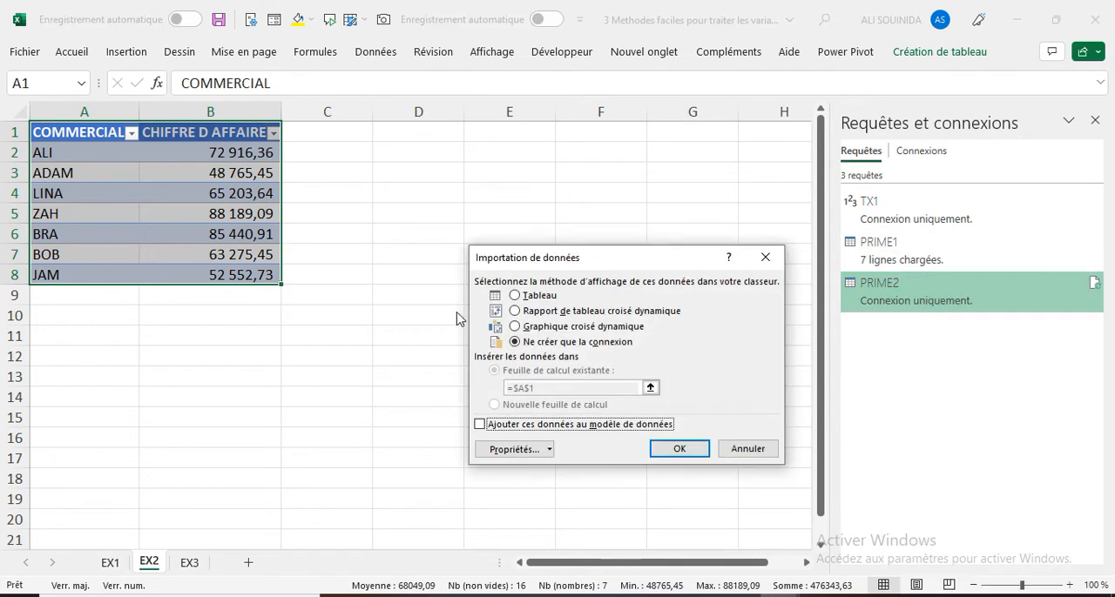
pyautogui.click(515, 296)
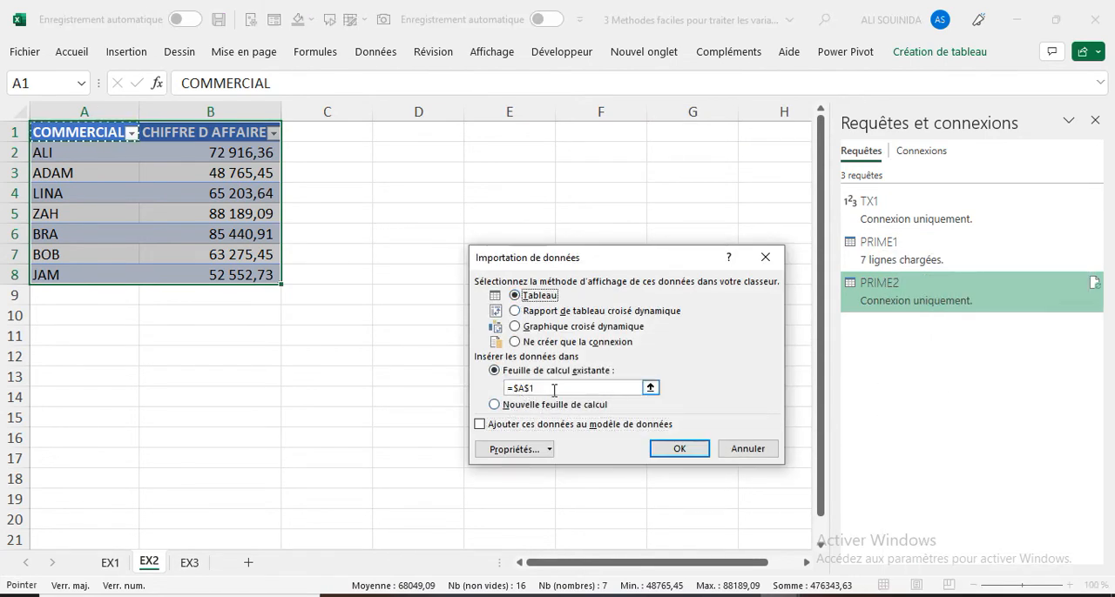
pyautogui.click(552, 391)
pyautogui.moveTo(552, 390); pyautogui.dragTo(484, 385)
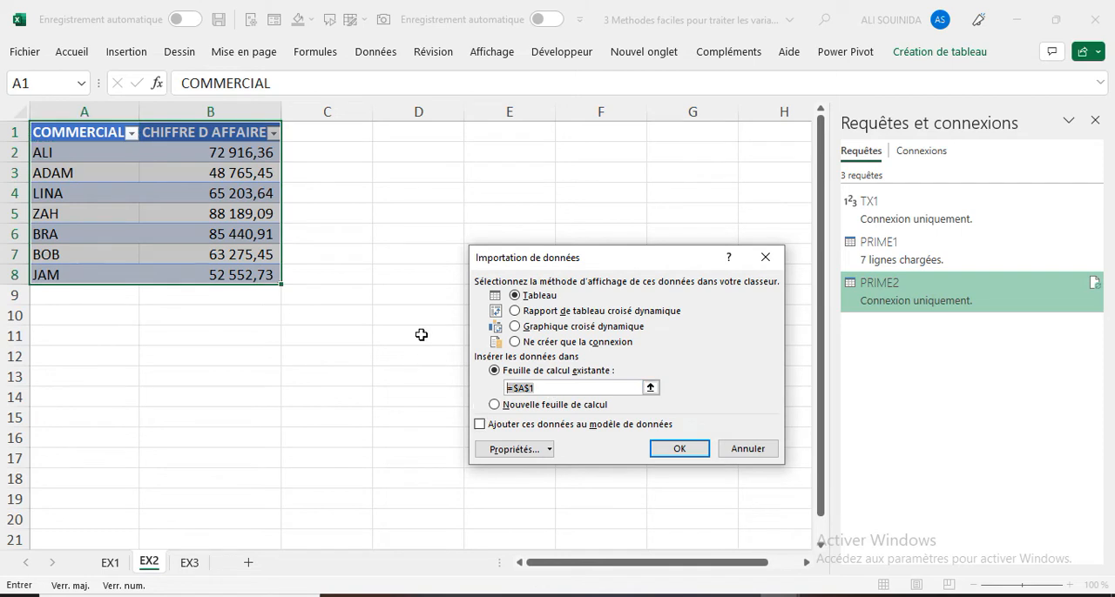
pyautogui.click(418, 136)
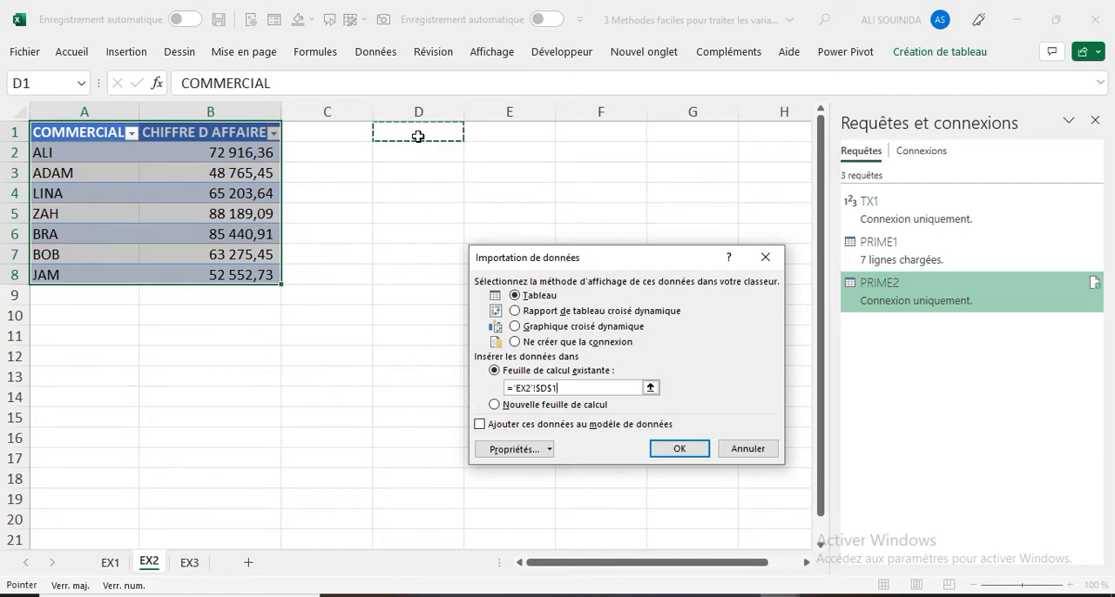
pyautogui.click(672, 451)
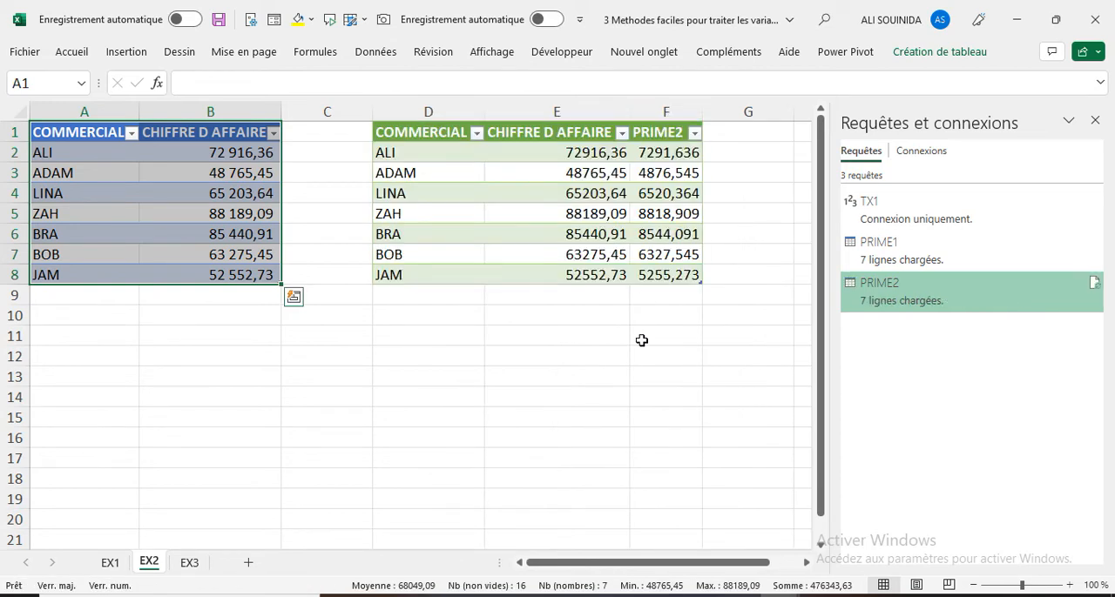
# - Format the CHIFFRE D AFFAIRE and PRIME2 values in E2:F8 with a thousands separator and two decimals
pyautogui.click(568, 165)
pyautogui.moveTo(567, 154); pyautogui.dragTo(666, 273)
pyautogui.click(70, 51)
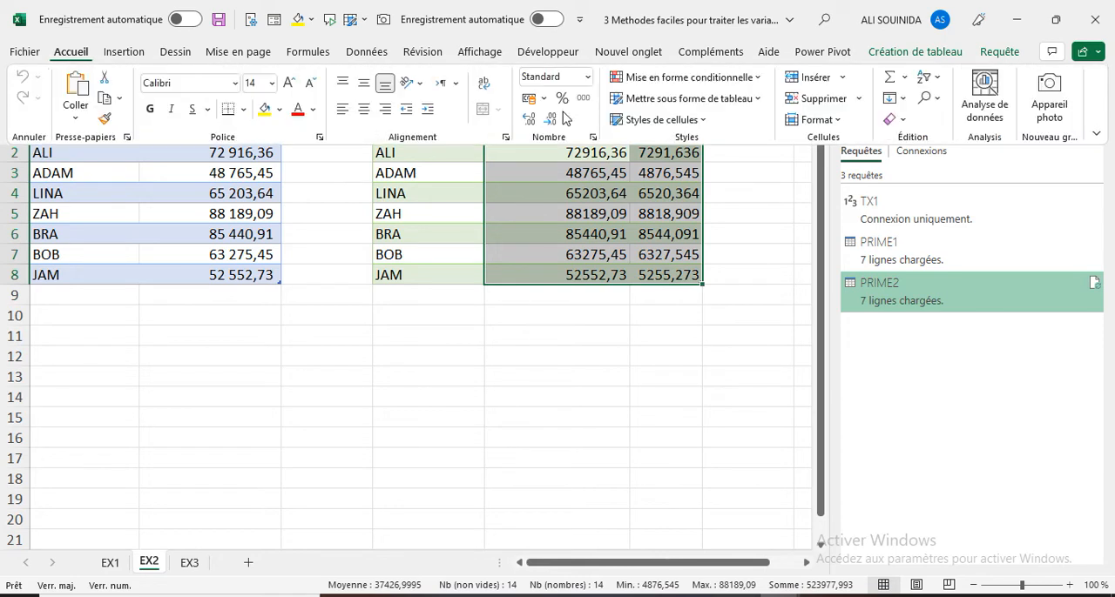
pyautogui.click(582, 98)
pyautogui.click(596, 445)
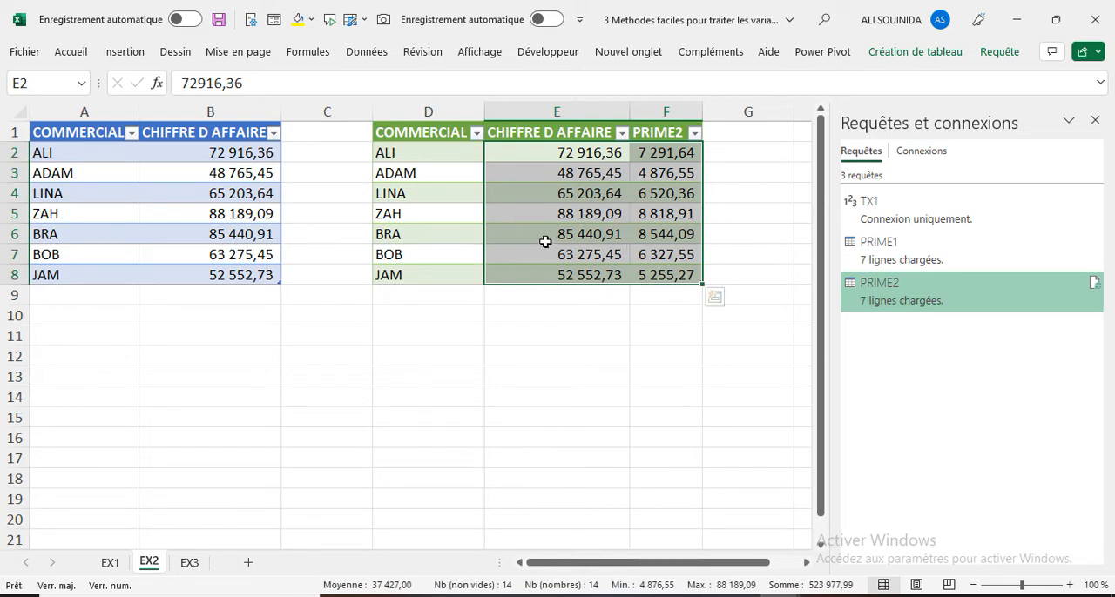
# - Change the TX2 variable to 0.2 in the PRIME2 query's advanced editor, and close and load the query
pyautogui.click(531, 215)
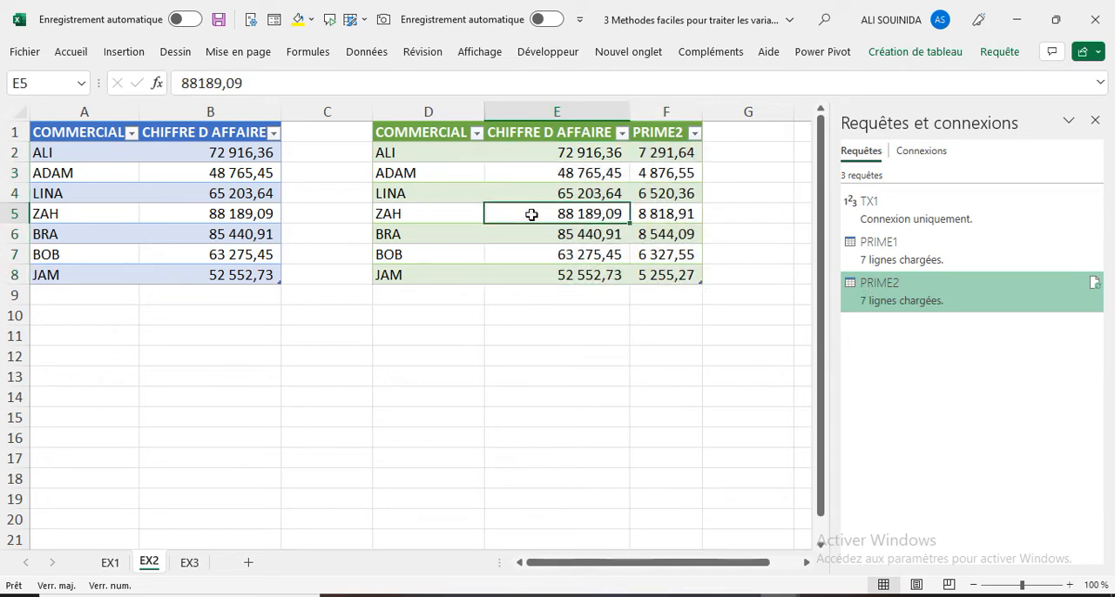
pyautogui.click(999, 56)
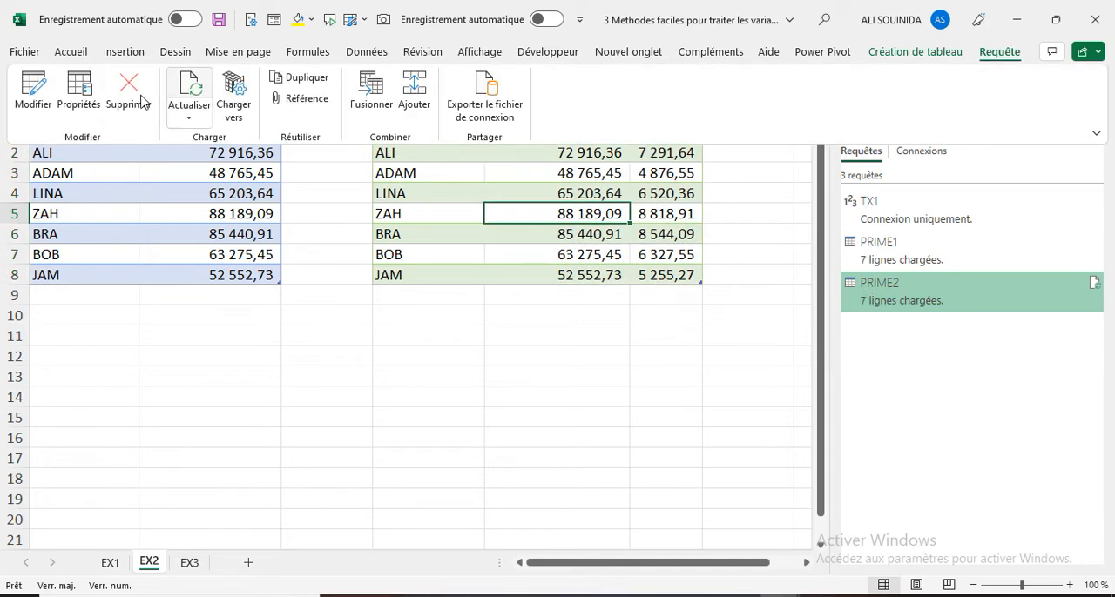
pyautogui.click(33, 92)
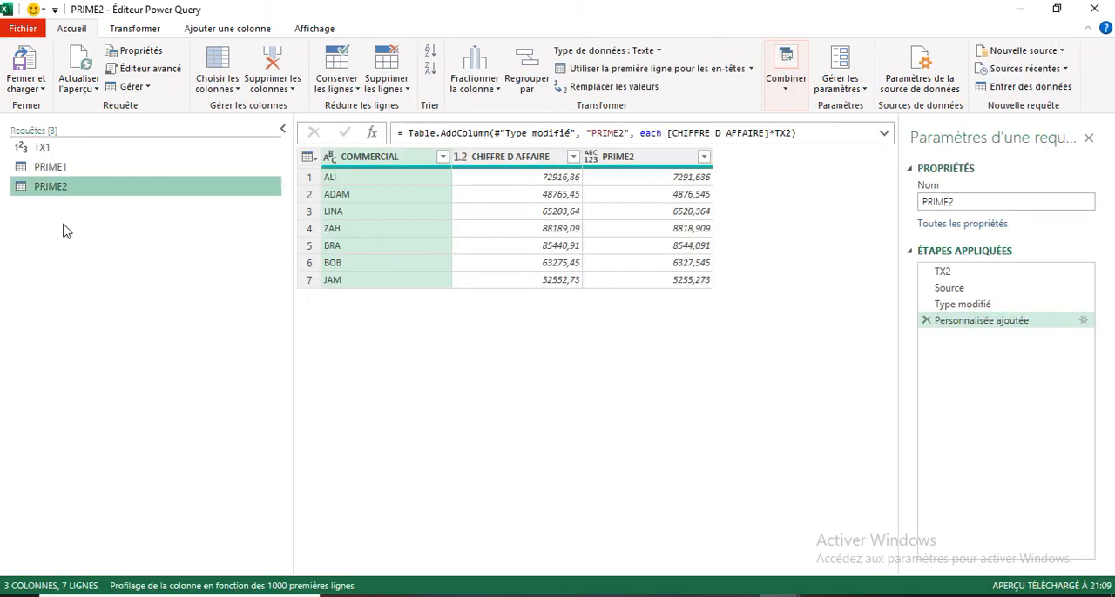
pyautogui.rightClick(69, 190)
pyautogui.click(122, 421)
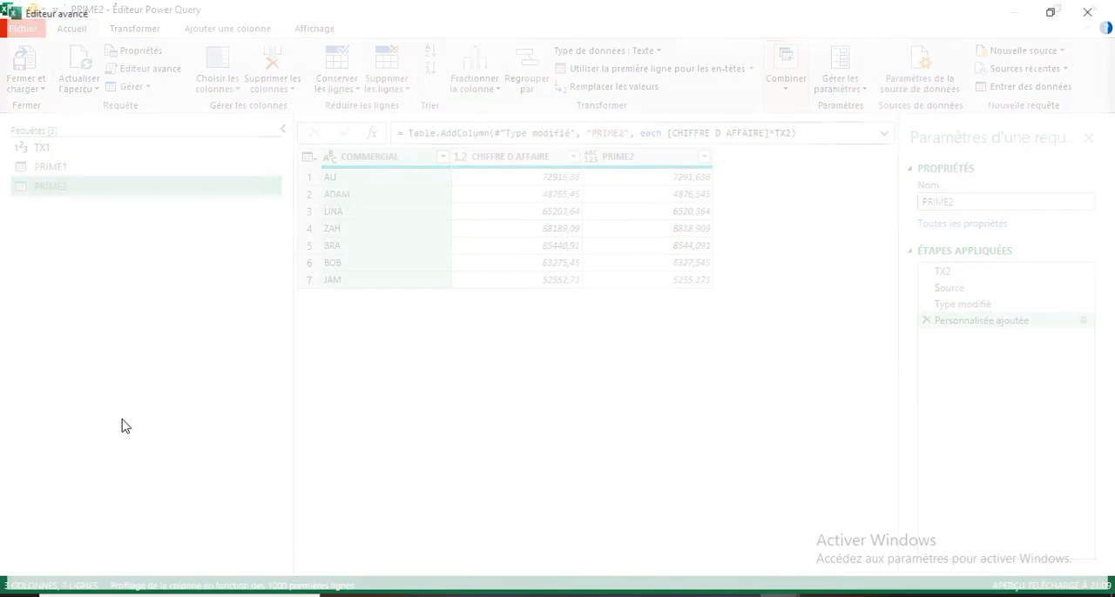
pyautogui.doubleClick(93, 103)
pyautogui.write('2')
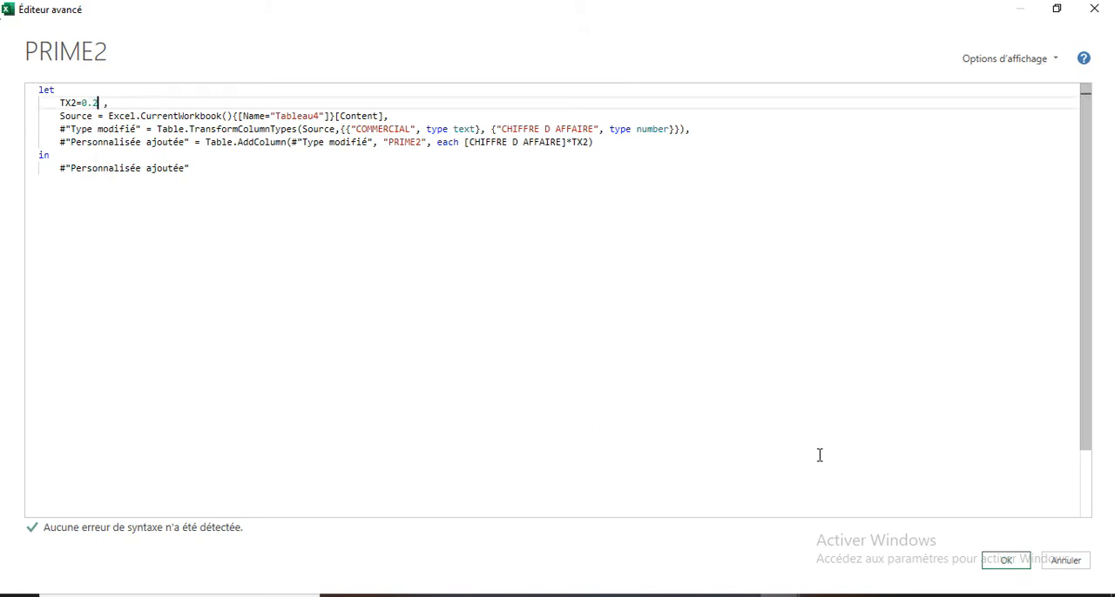
pyautogui.click(1003, 562)
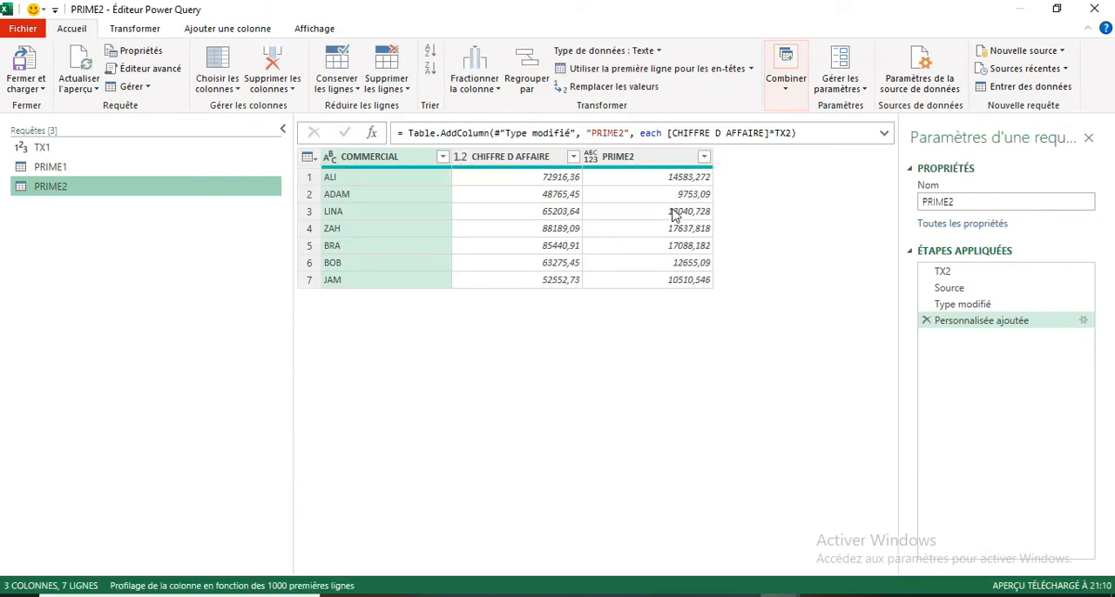
pyautogui.click(26, 85)
pyautogui.click(68, 106)
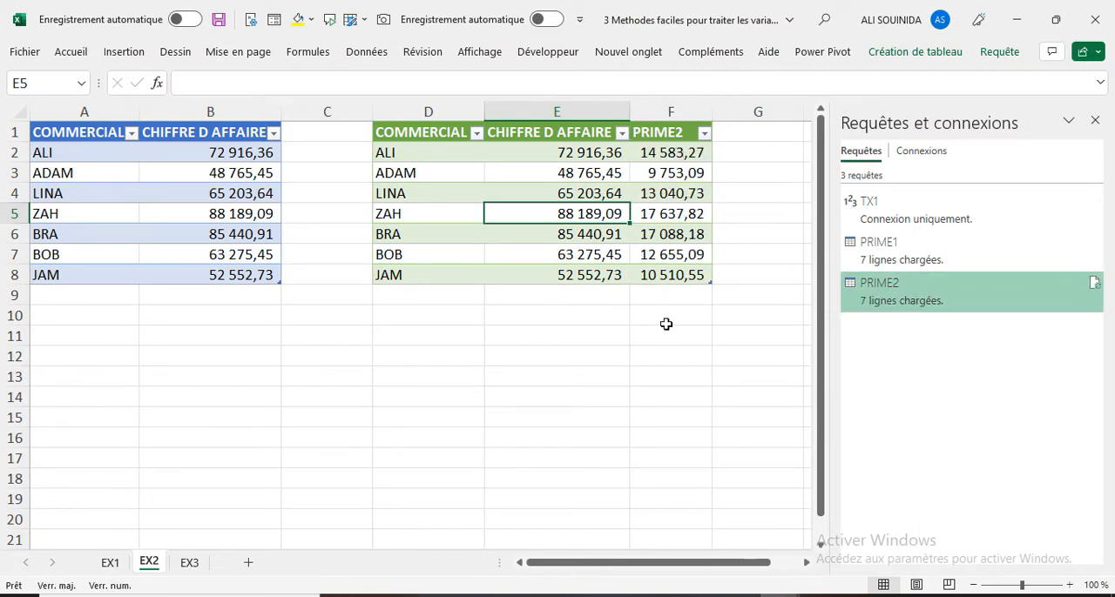
# - Compare the PRIME2 bonuses on EX2 with the PRIME1 bonuses on EX1, closing the queries and connections pane for a full view
pyautogui.click(661, 155)
pyautogui.click(110, 562)
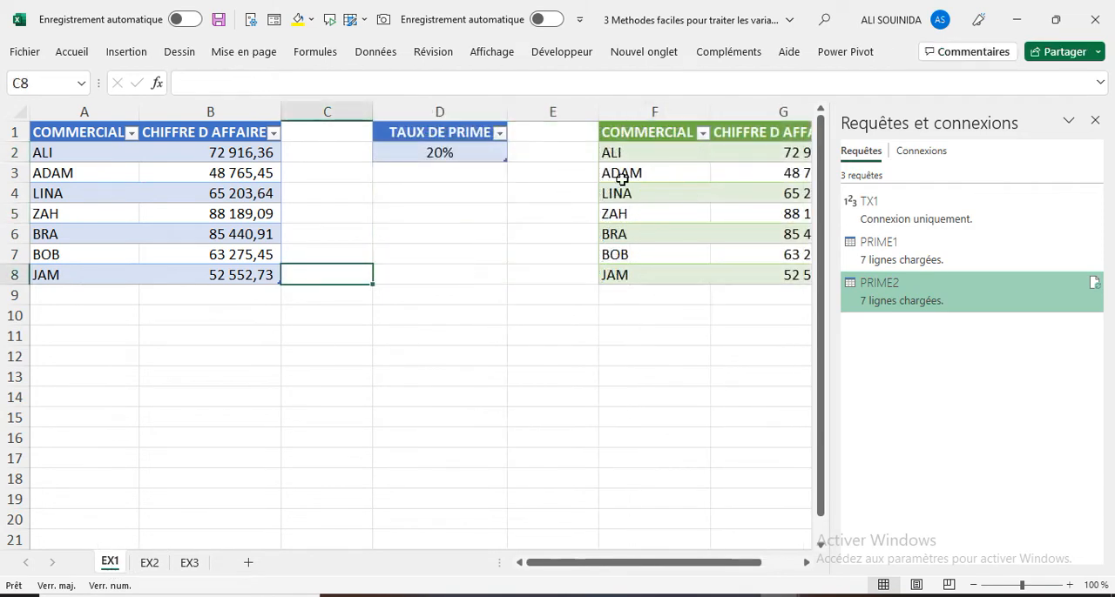
pyautogui.click(1094, 122)
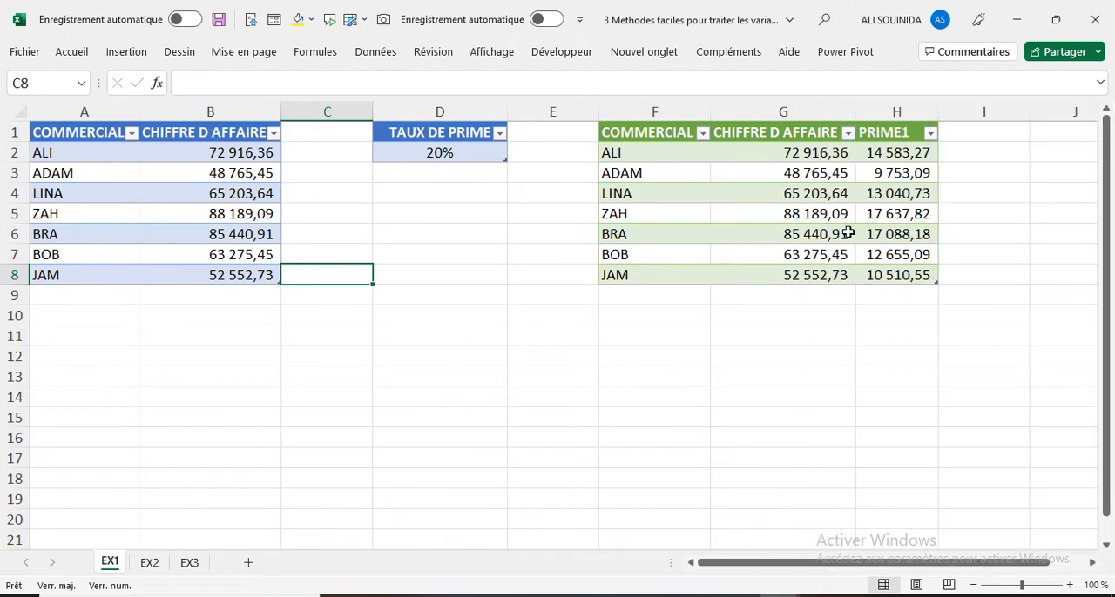
pyautogui.click(149, 562)
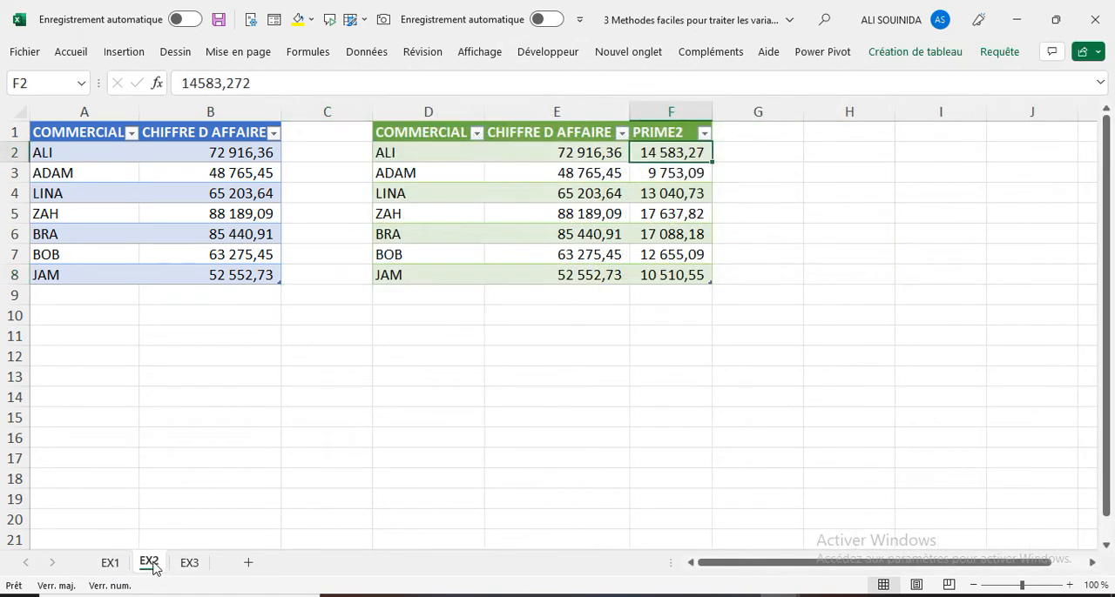
# - Load the EX3 range A1:B8 into Power Query as a table with headers
pyautogui.click(190, 563)
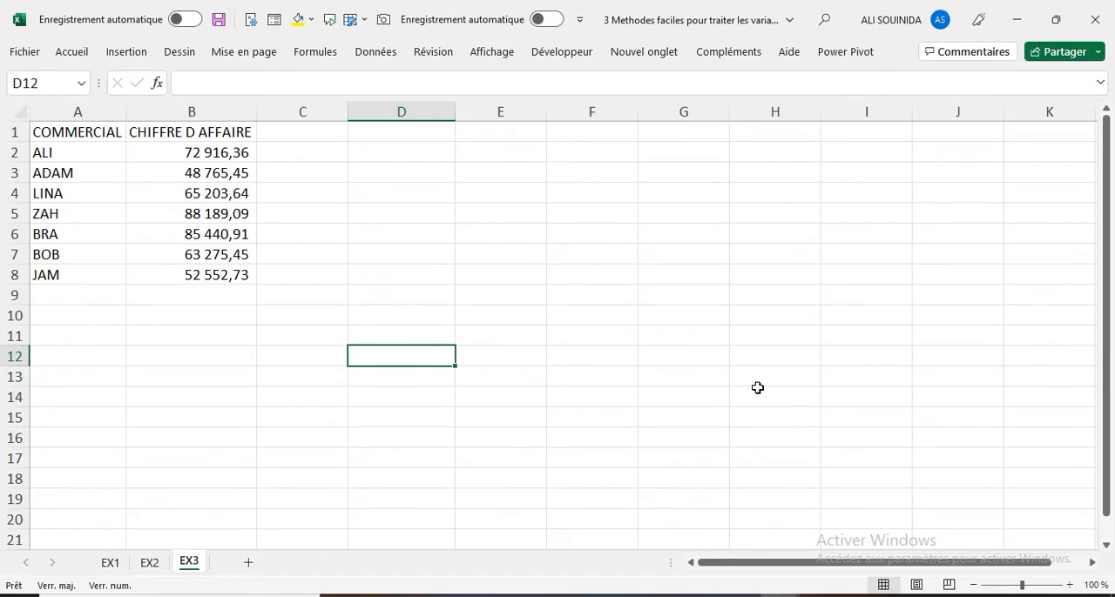
pyautogui.click(225, 154)
pyautogui.moveTo(224, 154); pyautogui.dragTo(224, 280)
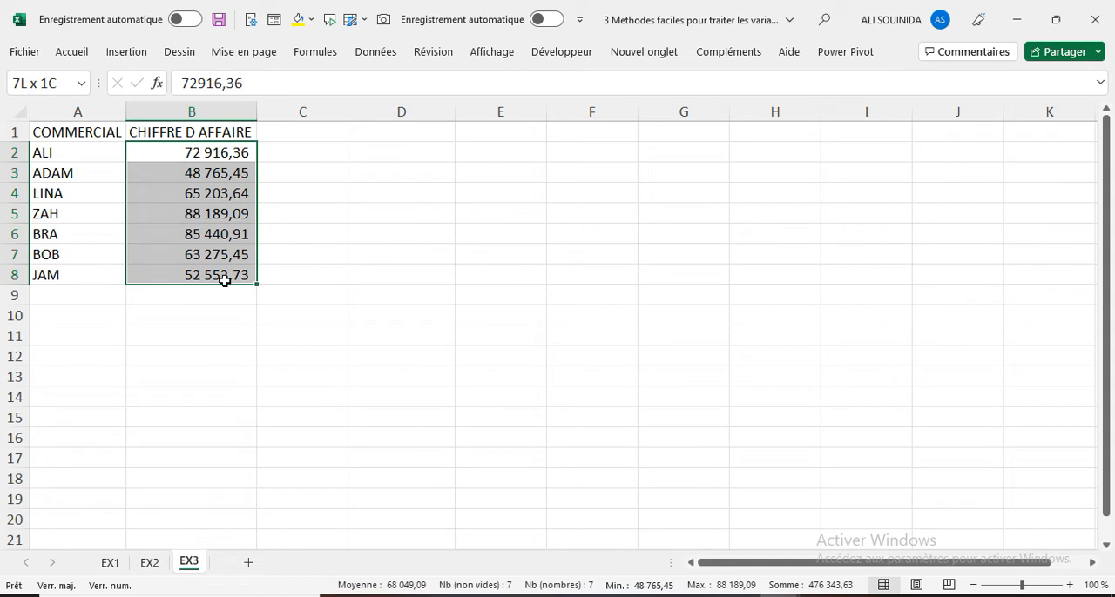
pyautogui.moveTo(224, 280); pyautogui.dragTo(225, 280)
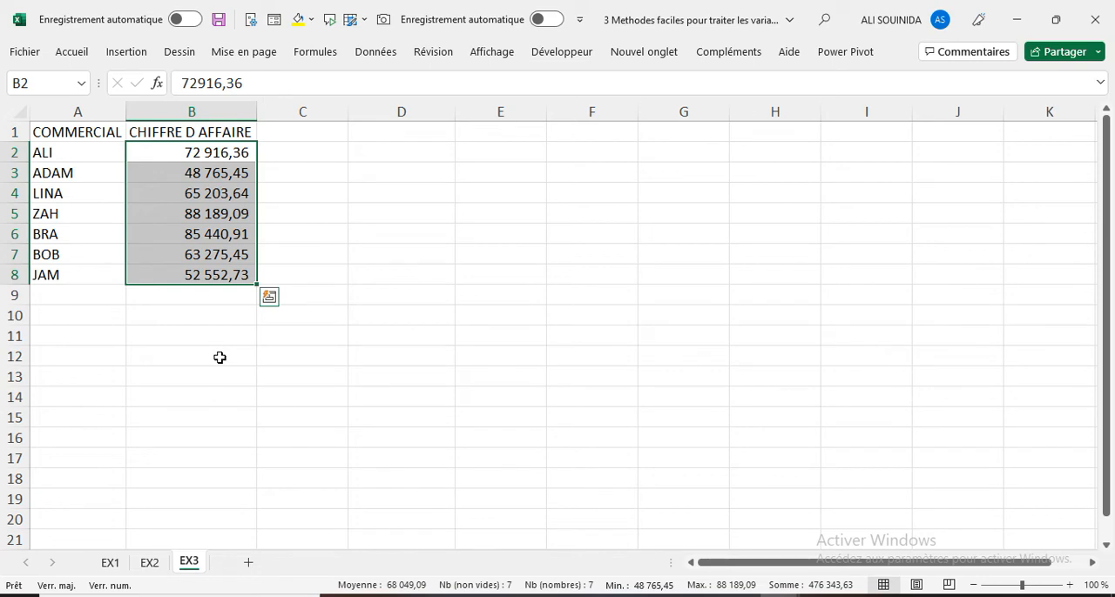
pyautogui.click(139, 190)
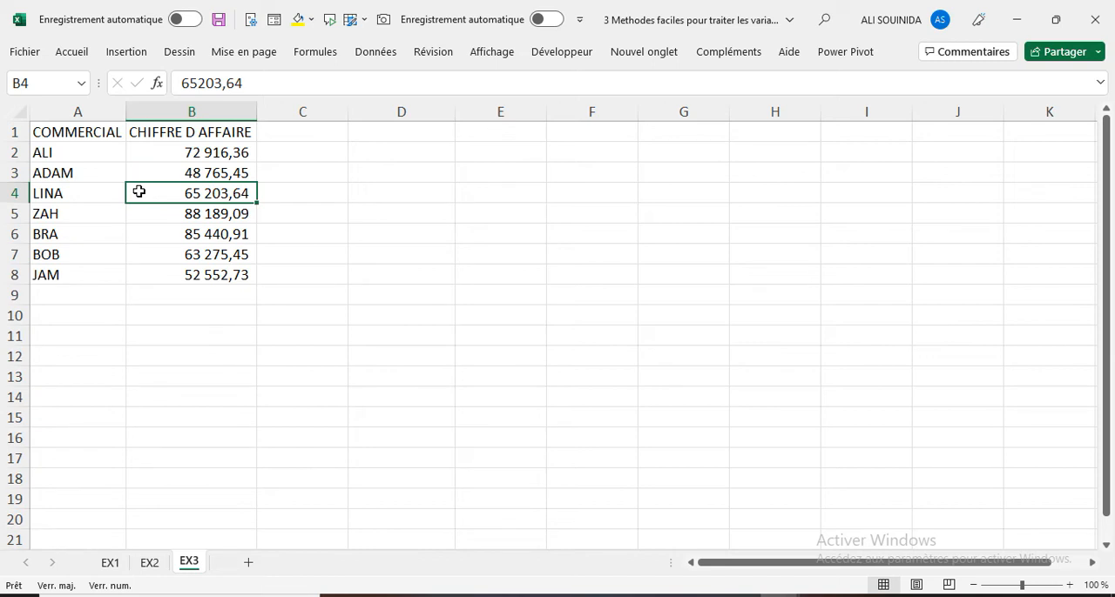
pyautogui.click(391, 56)
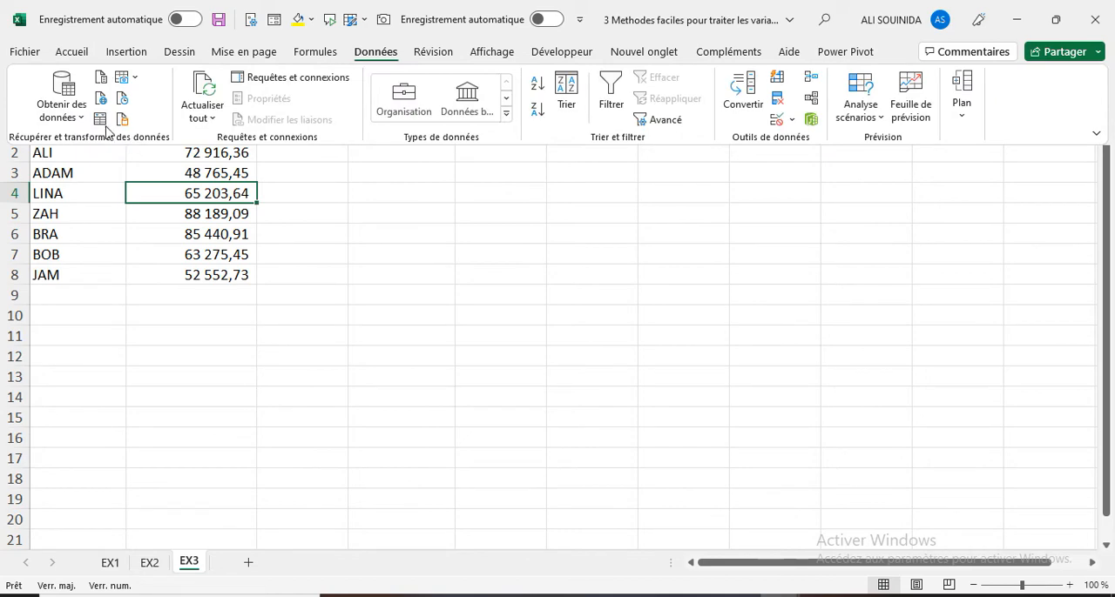
pyautogui.click(110, 130)
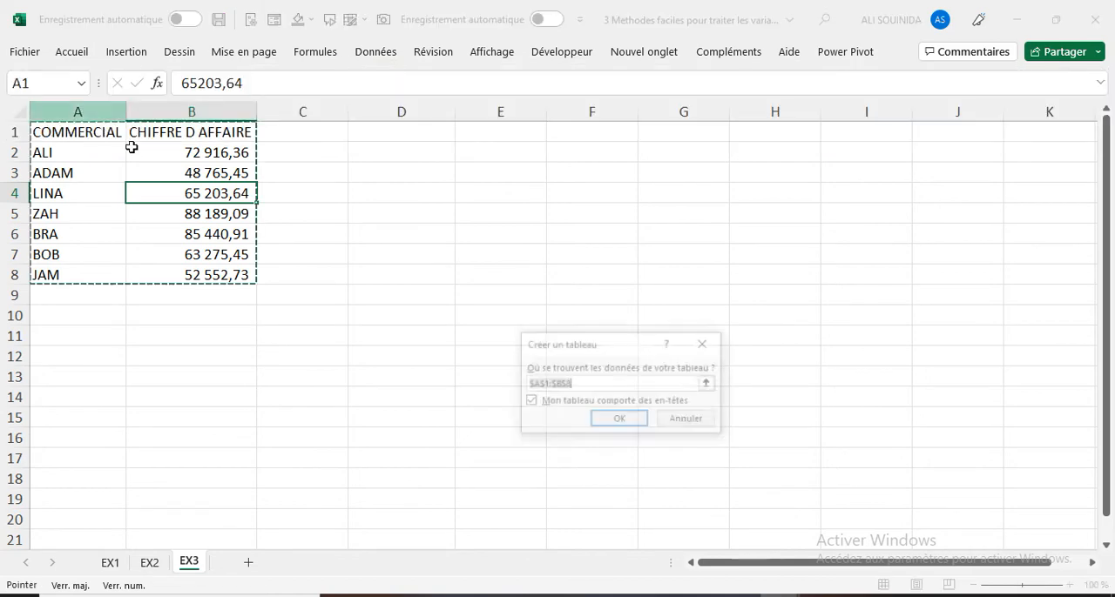
pyautogui.click(620, 422)
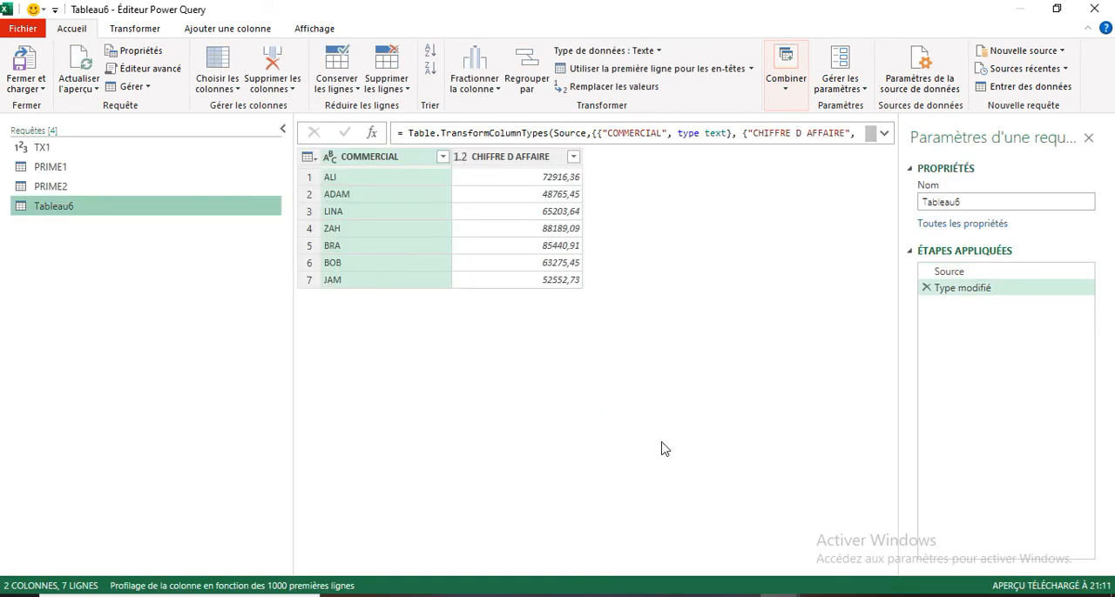
# - Rename the query created from the EX3 table as BDD
pyautogui.doubleClick(98, 212)
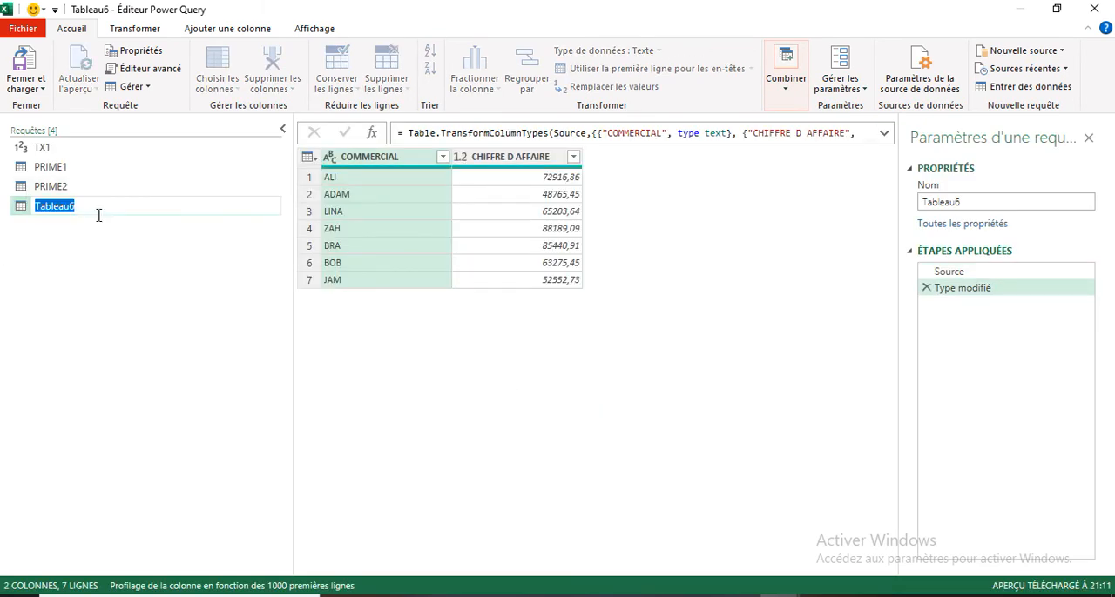
pyautogui.write('BDD')
pyautogui.press('Return')
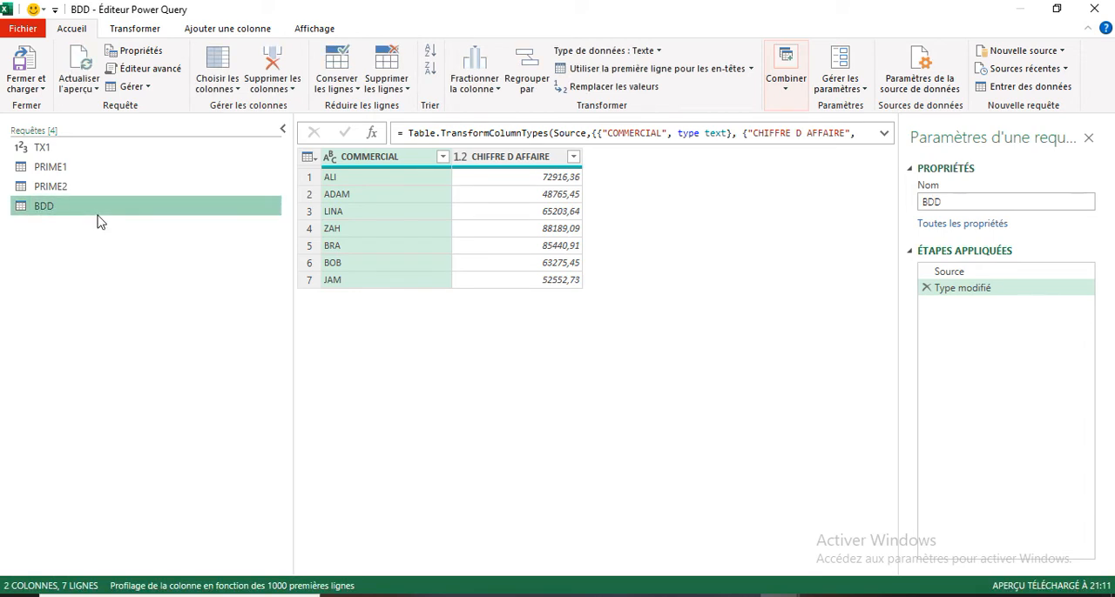
# - Duplicate the BDD query and rename the copy TOTAL
pyautogui.rightClick(93, 209)
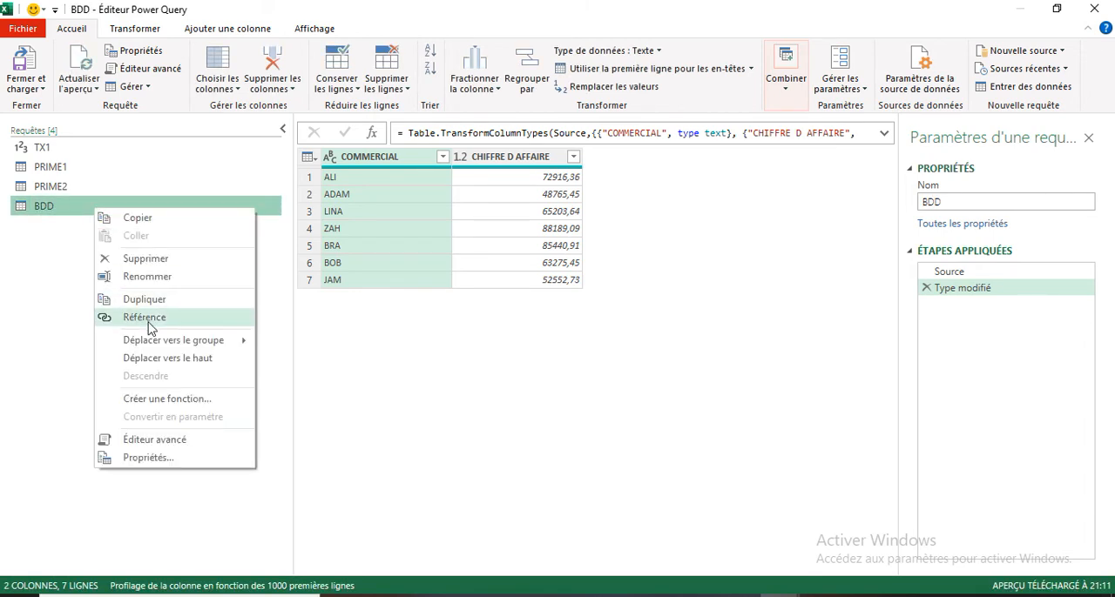
pyautogui.click(151, 307)
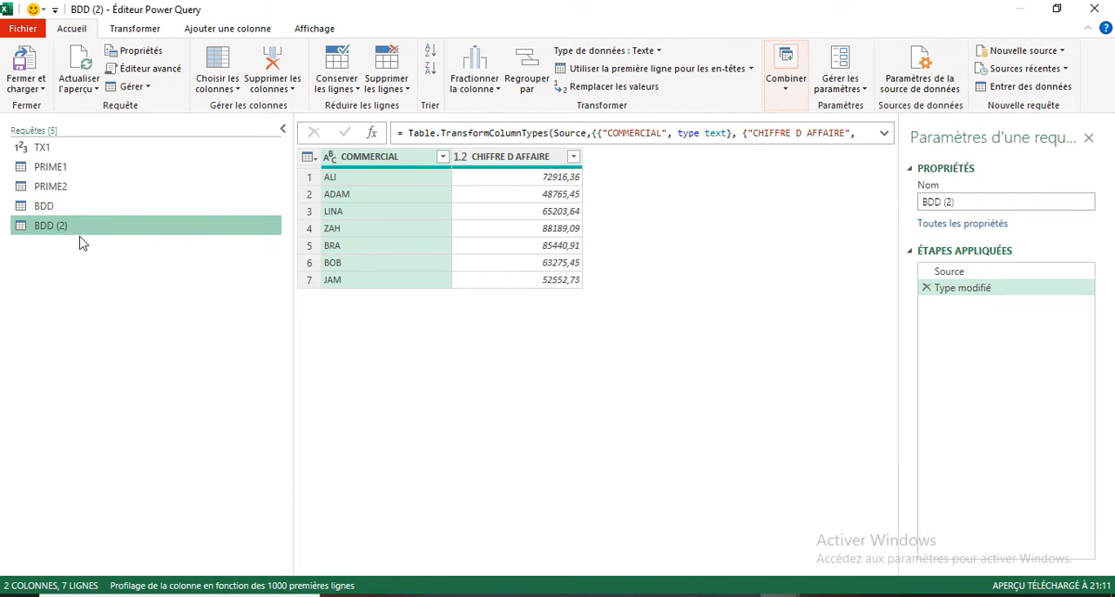
pyautogui.doubleClick(83, 227)
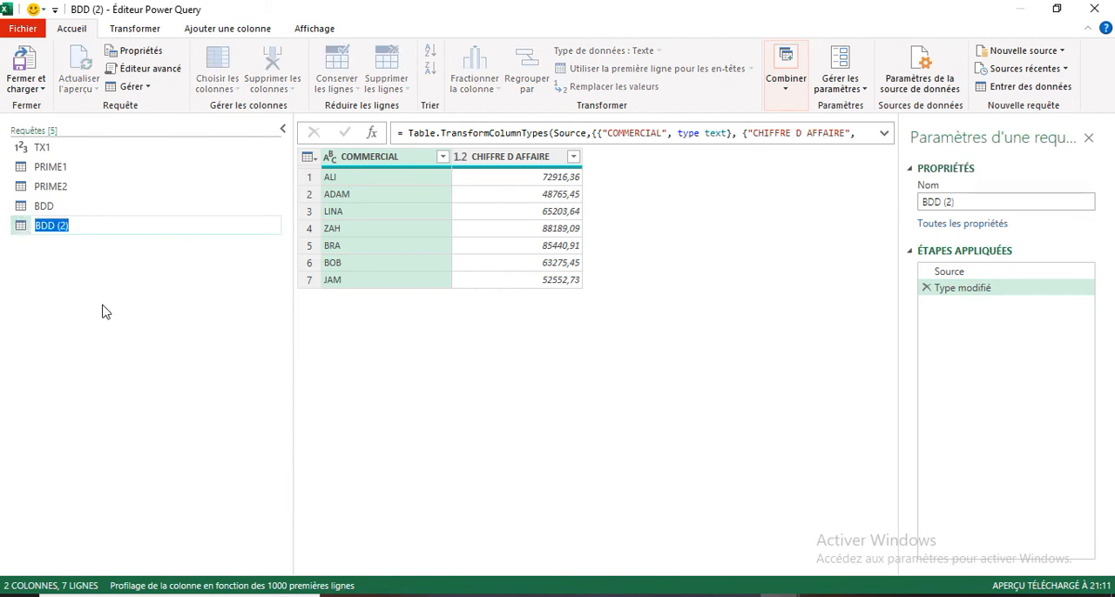
pyautogui.write('TOTAL')
pyautogui.press('Return')
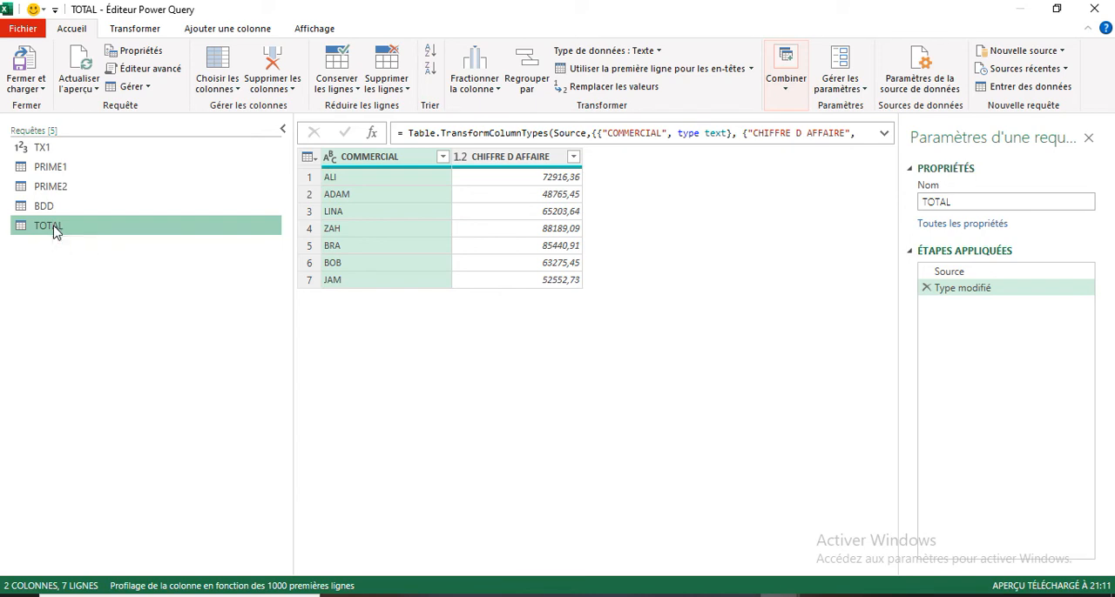
# - Reduce the TOTAL query to the sum of its CHIFFRE D AFFAIRE column
pyautogui.click(505, 157)
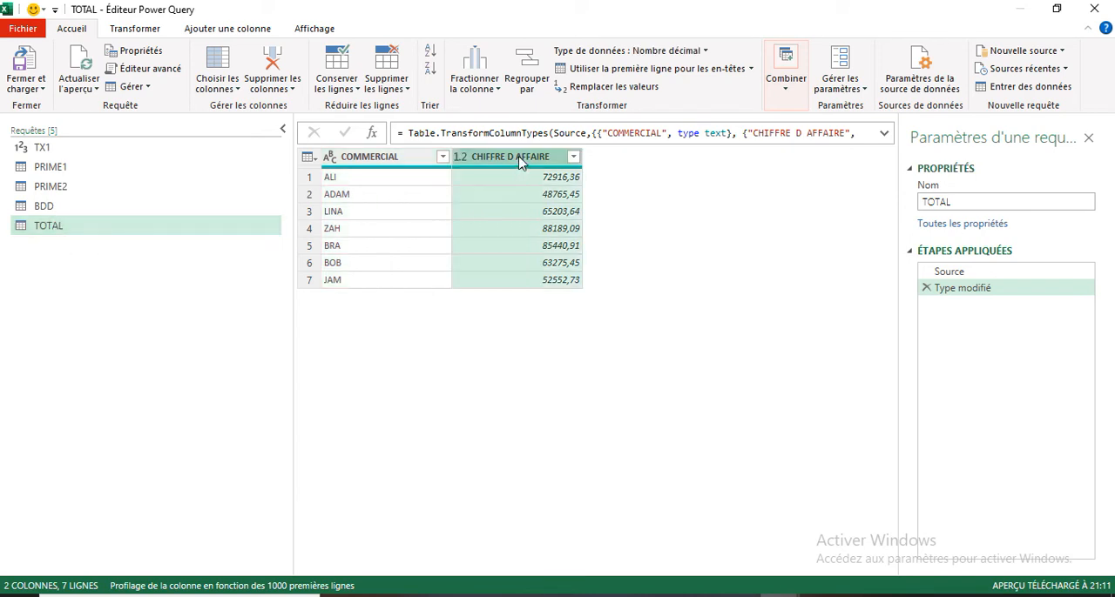
pyautogui.click(145, 31)
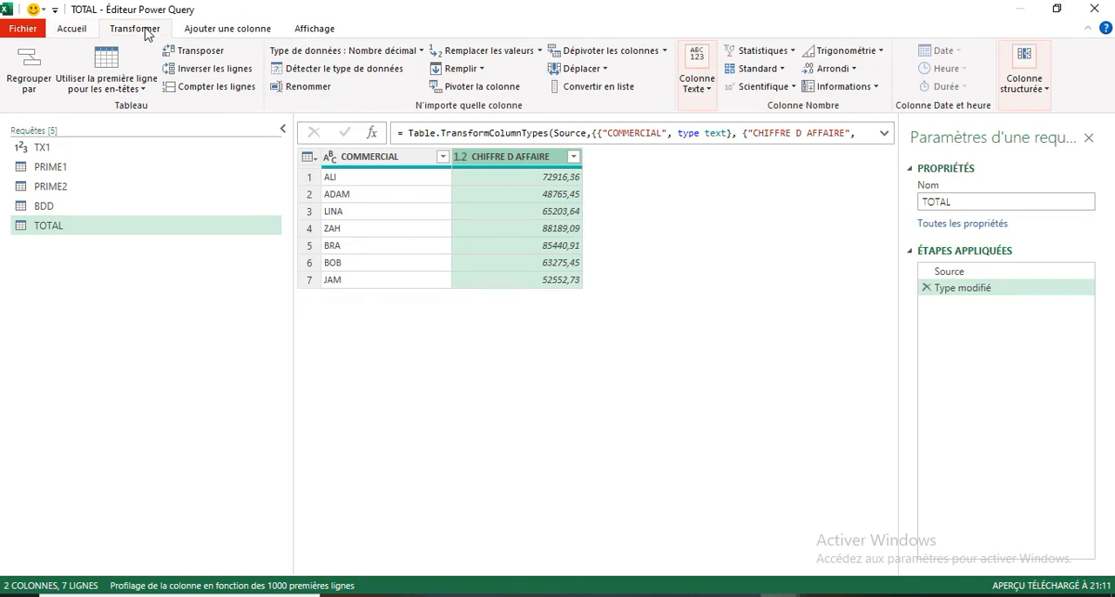
pyautogui.click(788, 50)
pyautogui.click(773, 71)
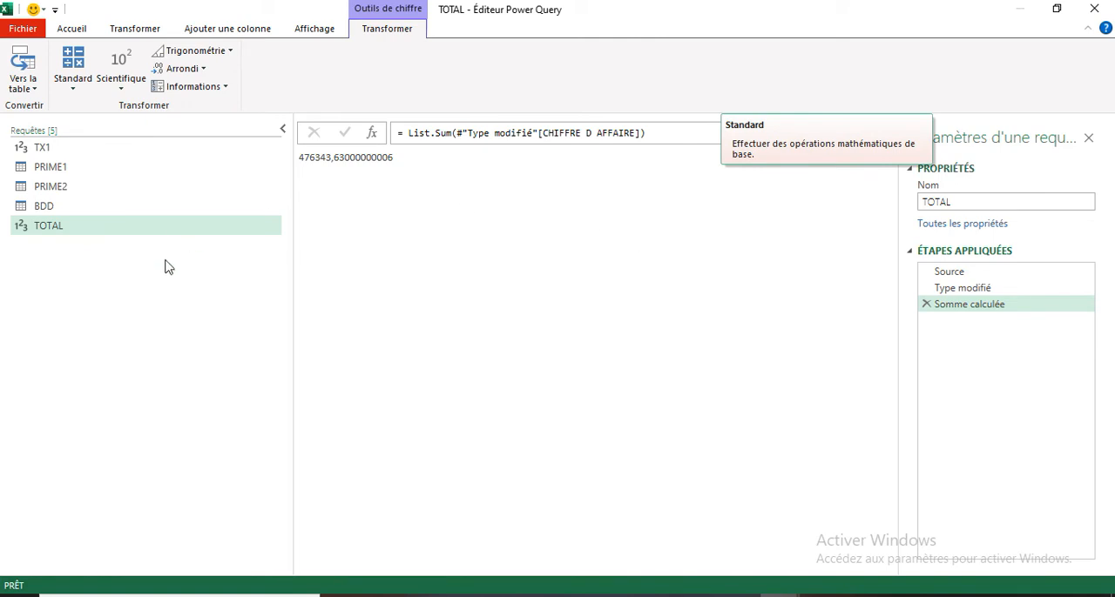
# - Add a custom column named %CAF to the BDD query with the formula [CHIFFRE D AFFAIRE]/TOTAL
pyautogui.click(48, 212)
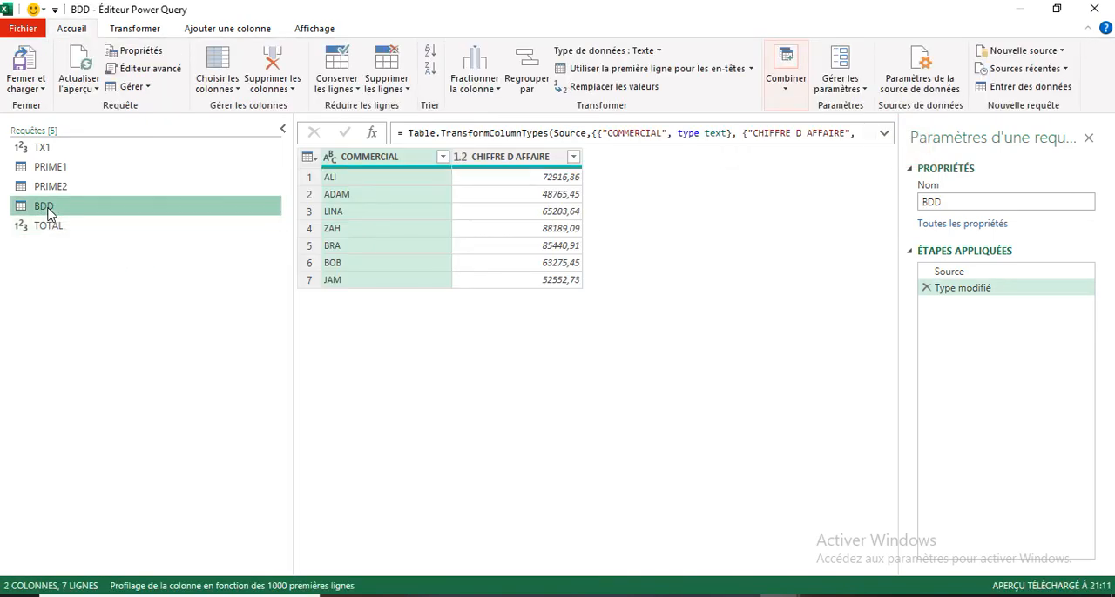
pyautogui.click(225, 29)
pyautogui.click(111, 84)
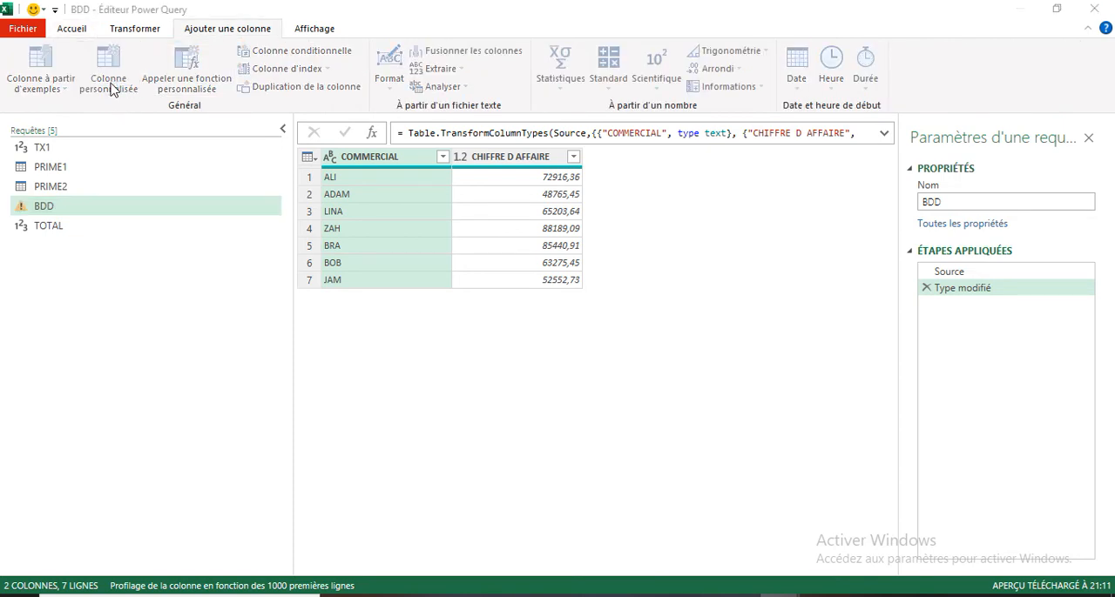
pyautogui.click(371, 217)
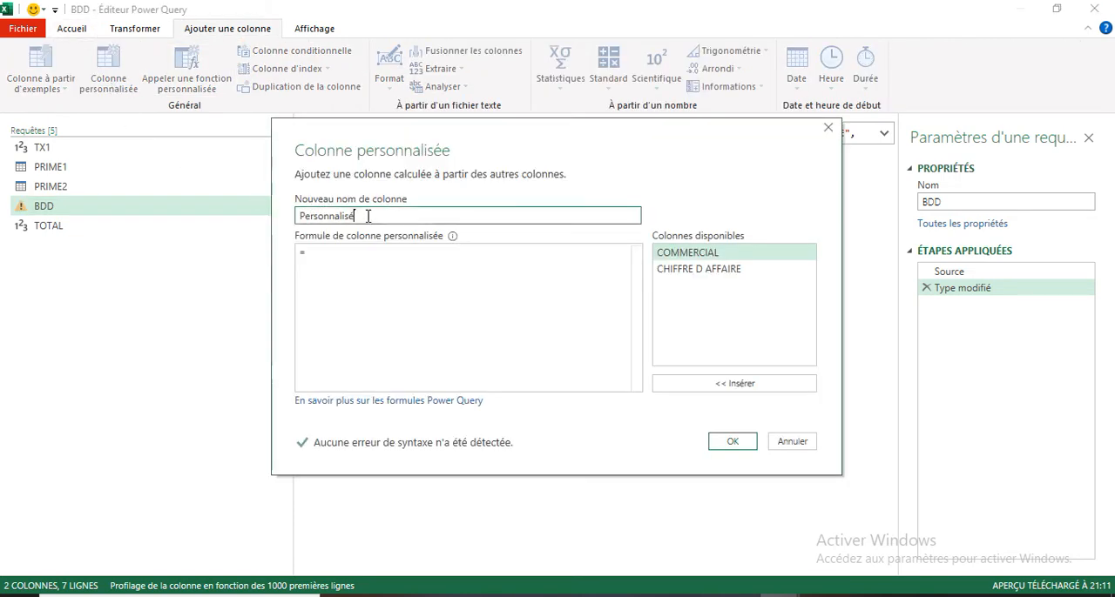
pyautogui.moveTo(371, 217); pyautogui.dragTo(254, 219)
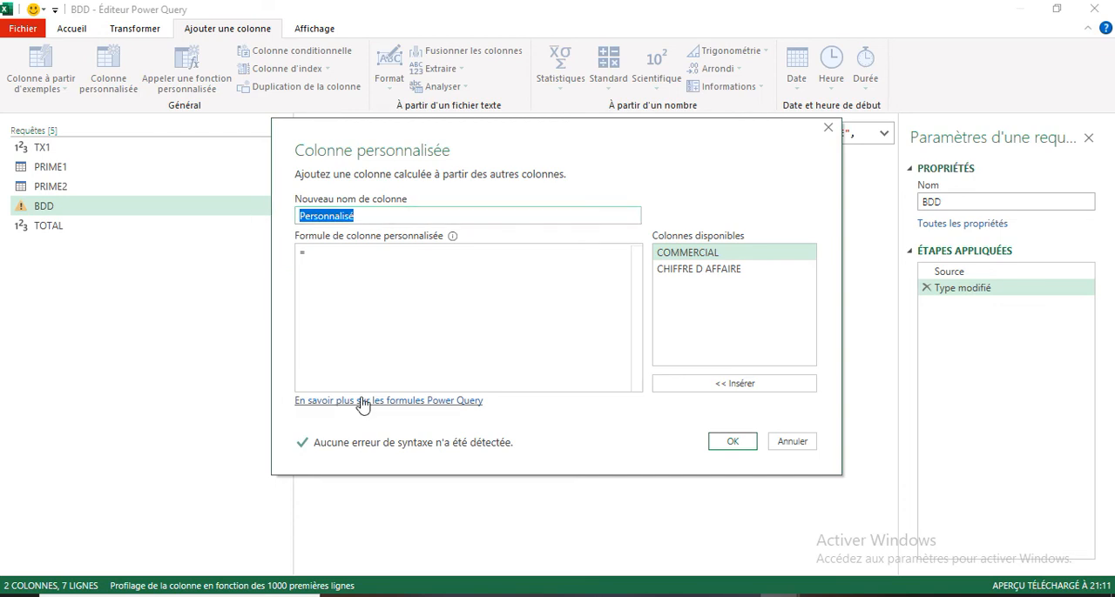
pyautogui.write('%CAF')
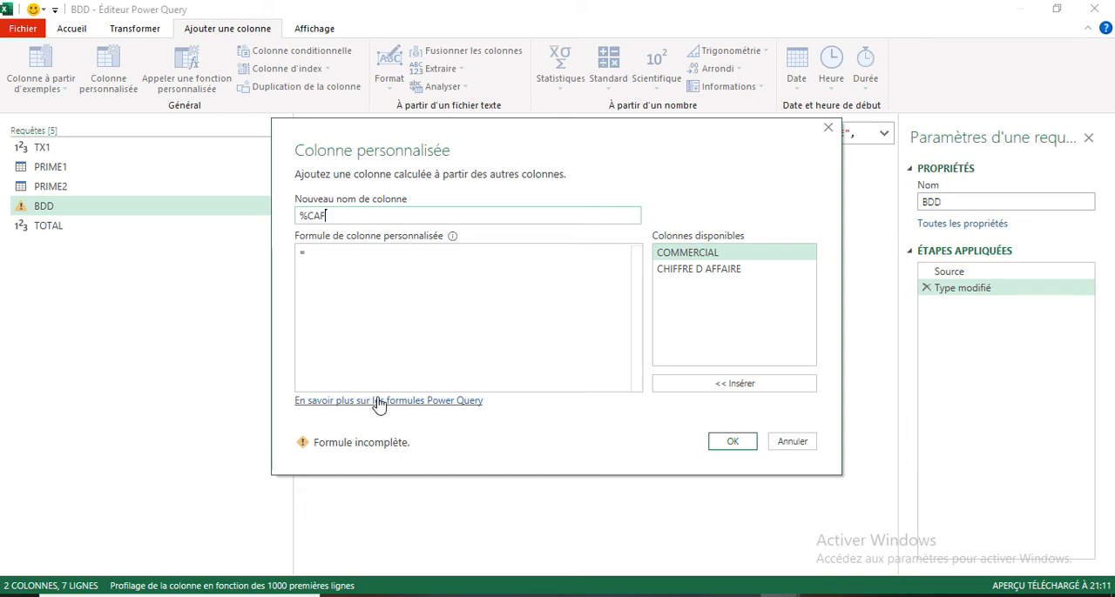
pyautogui.click(296, 252)
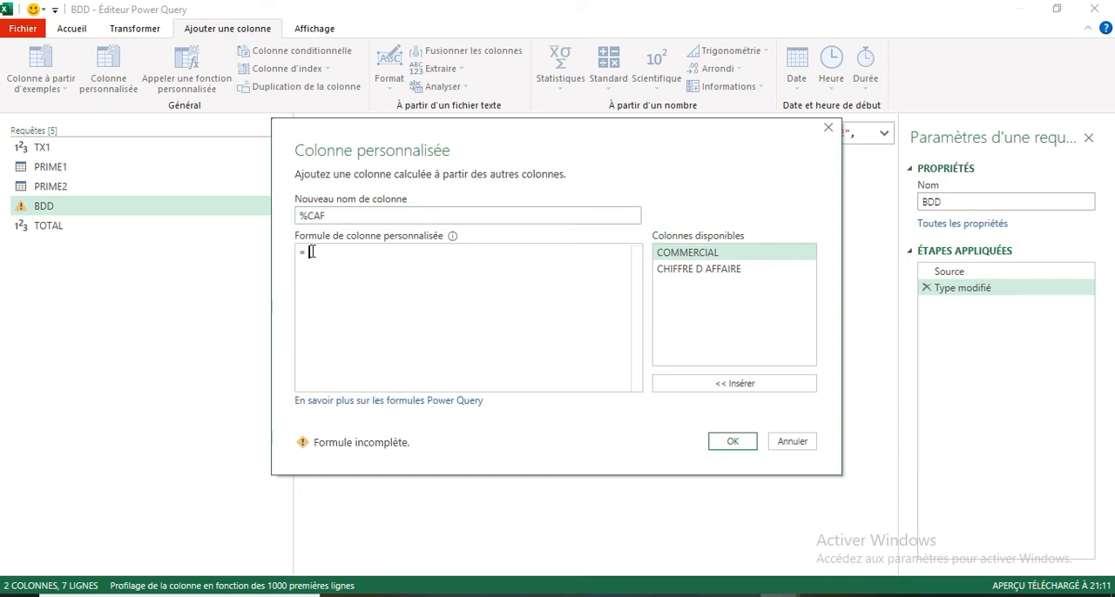
pyautogui.doubleClick(697, 269)
pyautogui.write('/T')
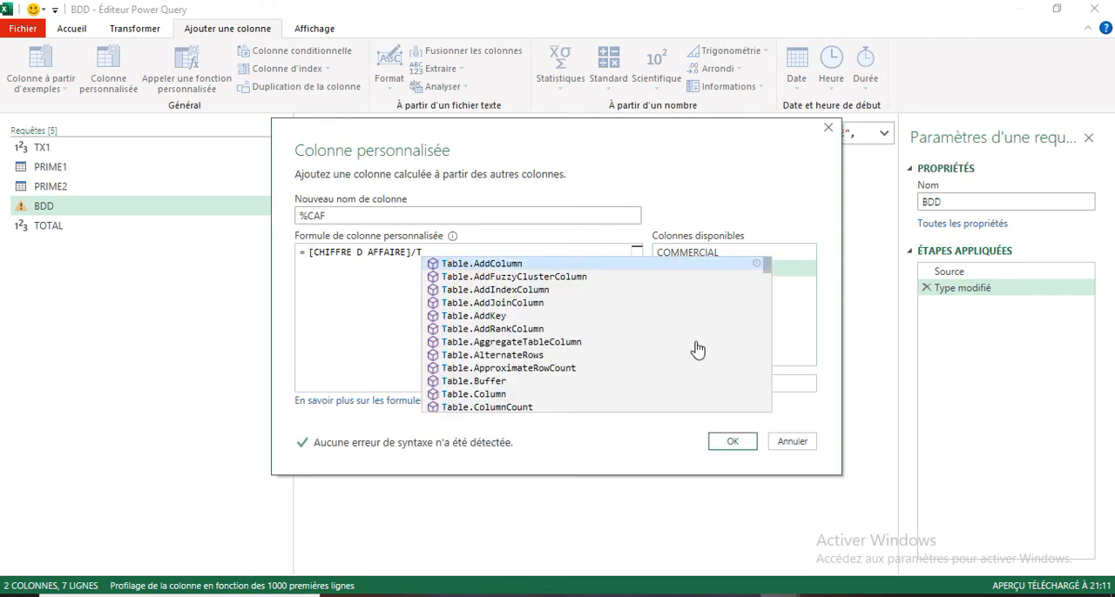
pyautogui.write('OTA')
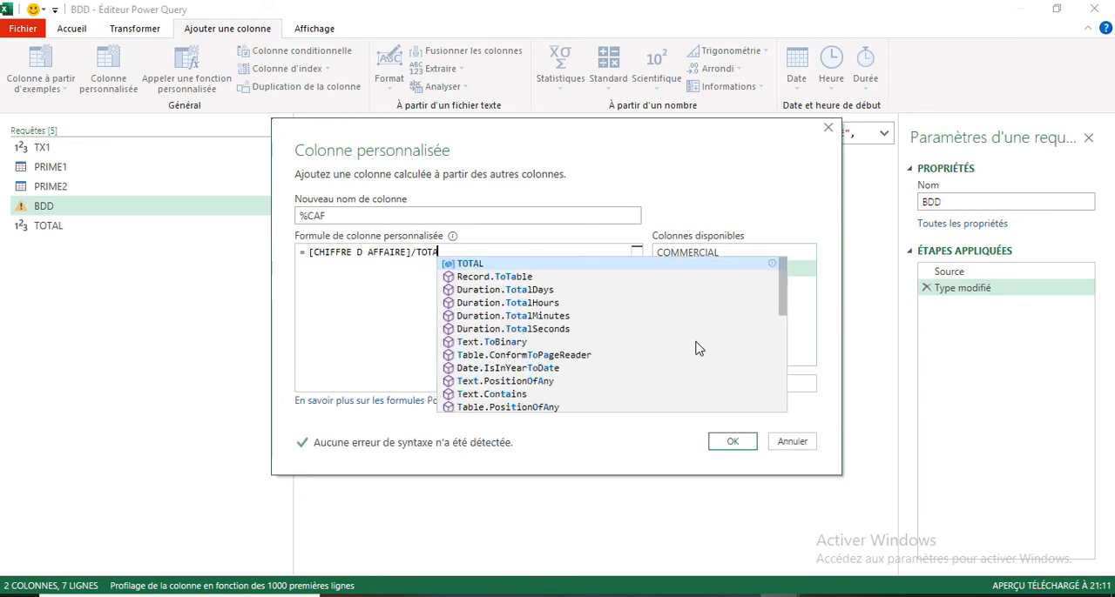
pyautogui.click(469, 271)
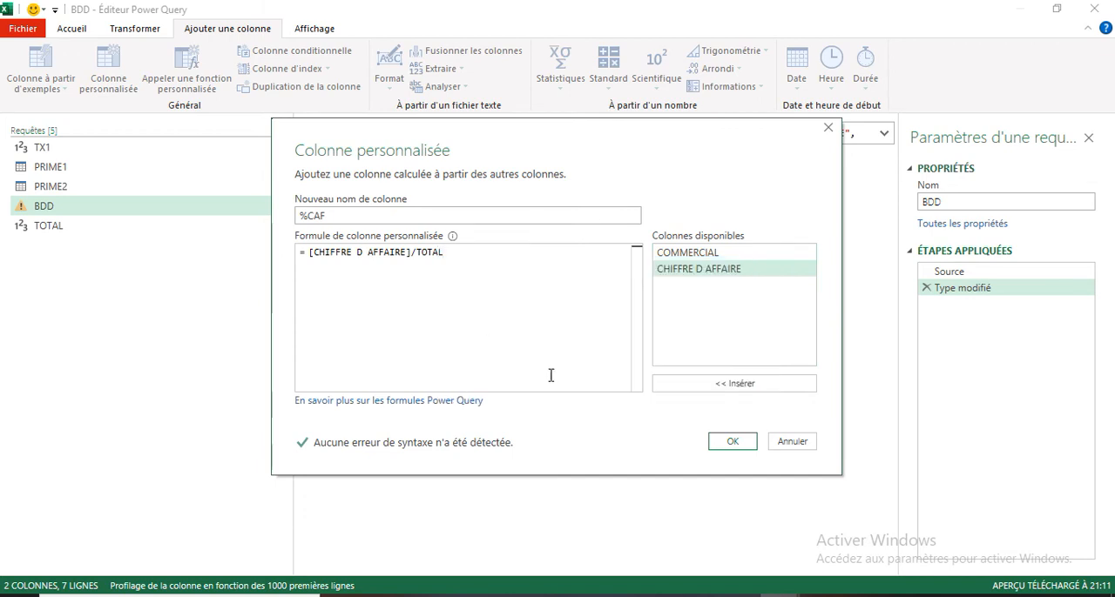
pyautogui.click(732, 443)
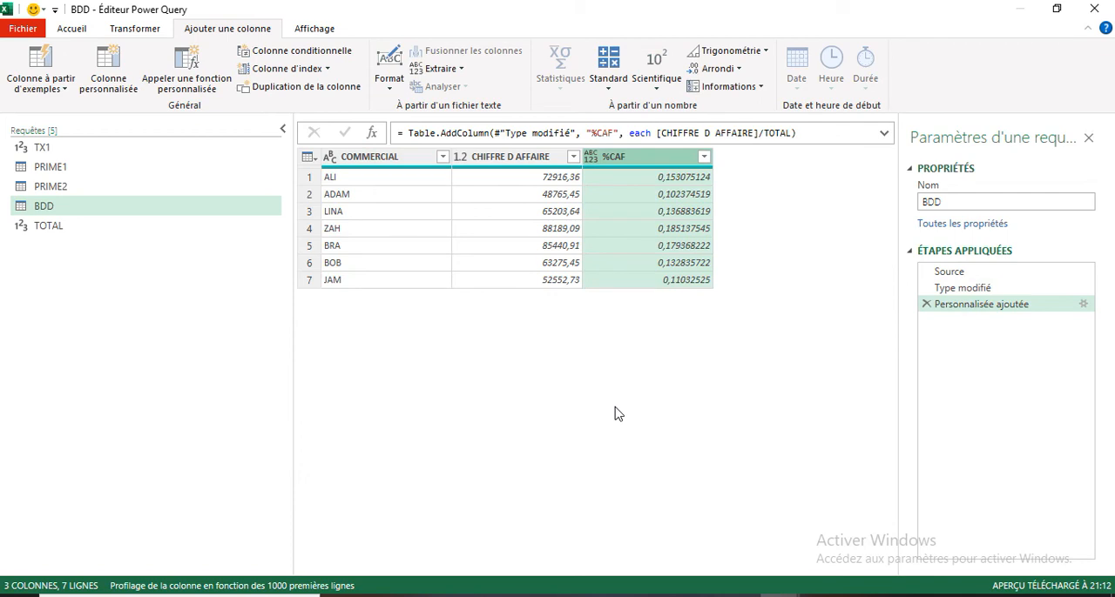
# - Change the data type of the %CAF column to Pourcentage
pyautogui.rightClick(646, 160)
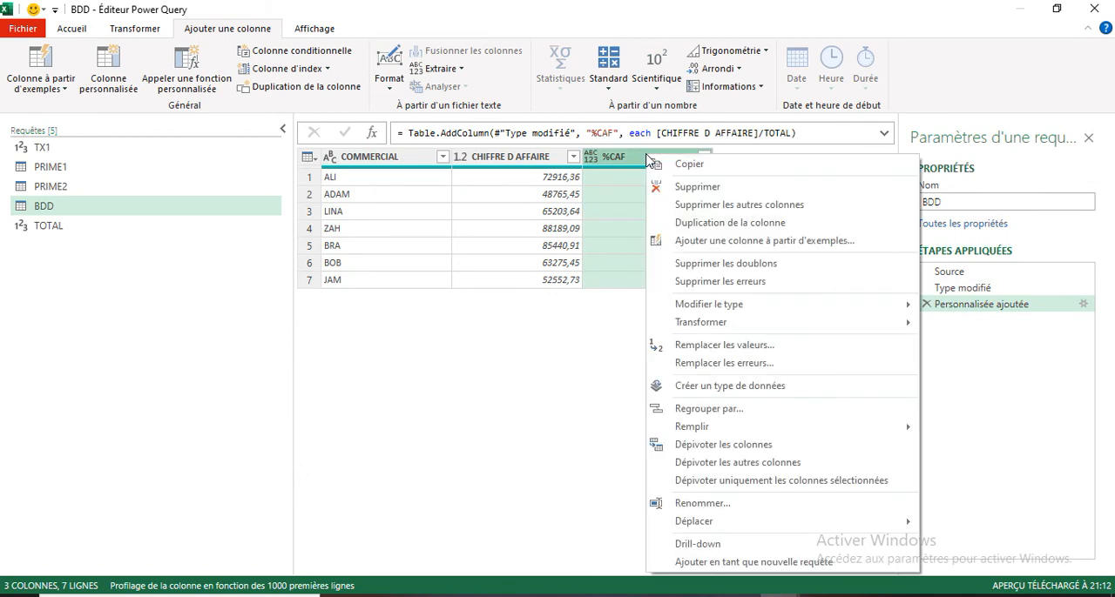
pyautogui.moveTo(688, 304)
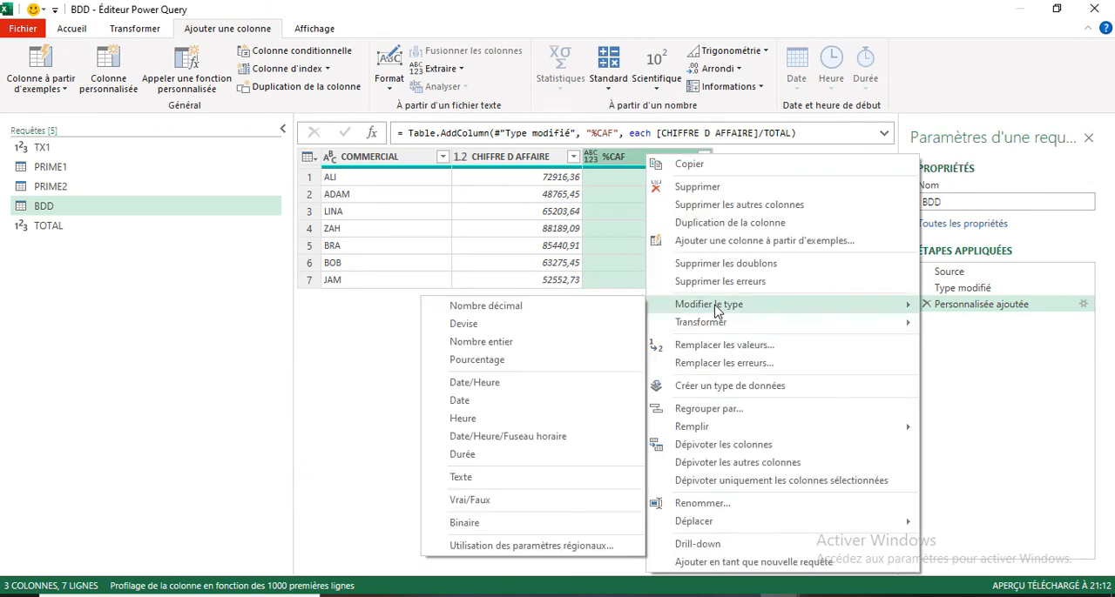
pyautogui.click(487, 367)
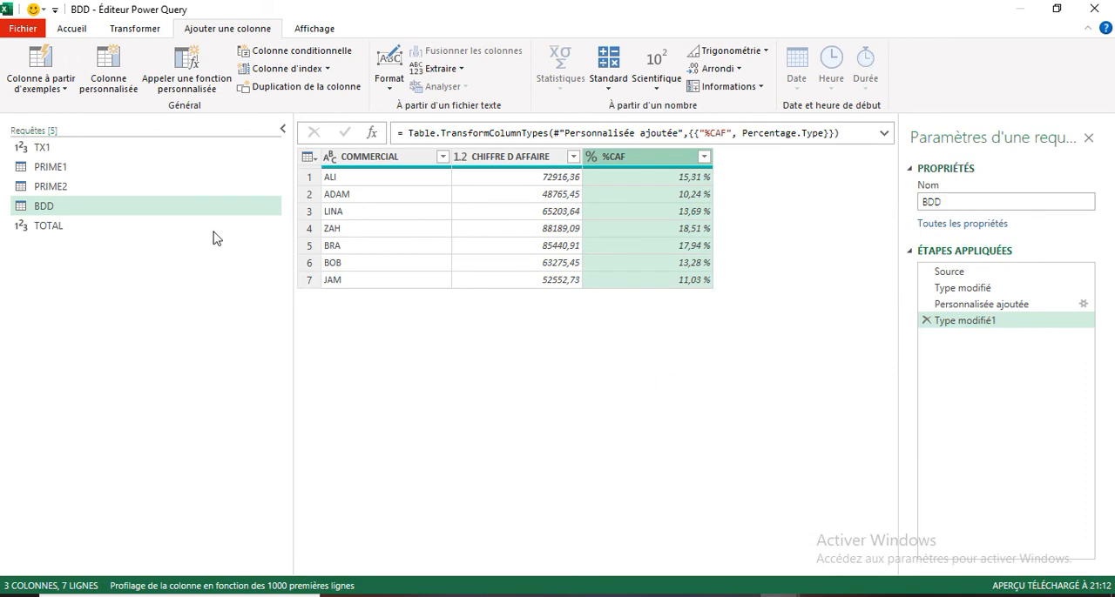
# - Close the Power Query editor and load the new queries as connections only
pyautogui.click(21, 29)
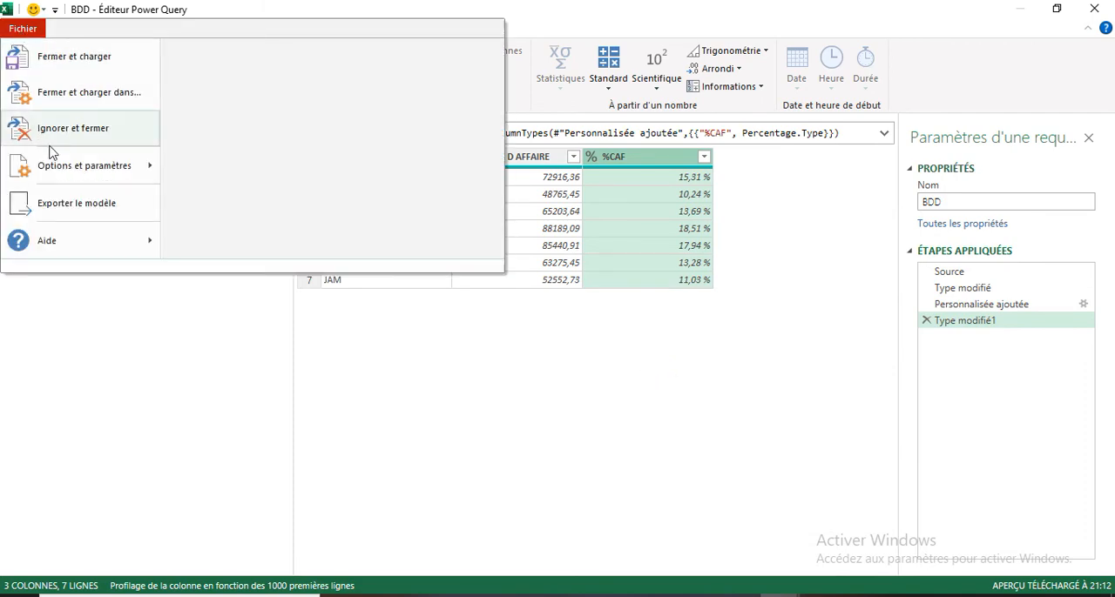
pyautogui.click(79, 96)
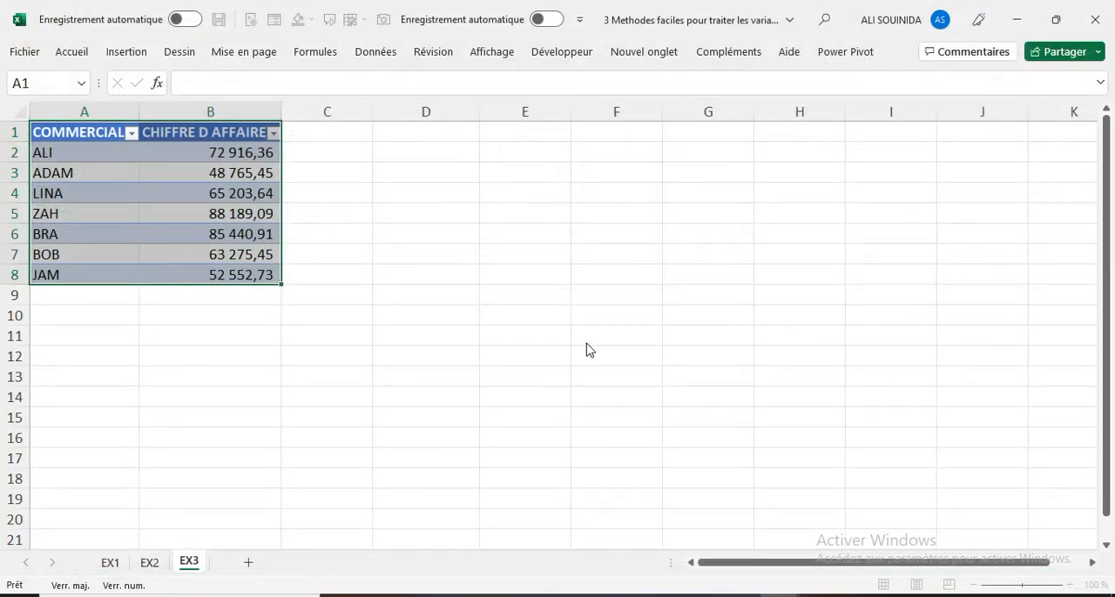
pyautogui.click(515, 342)
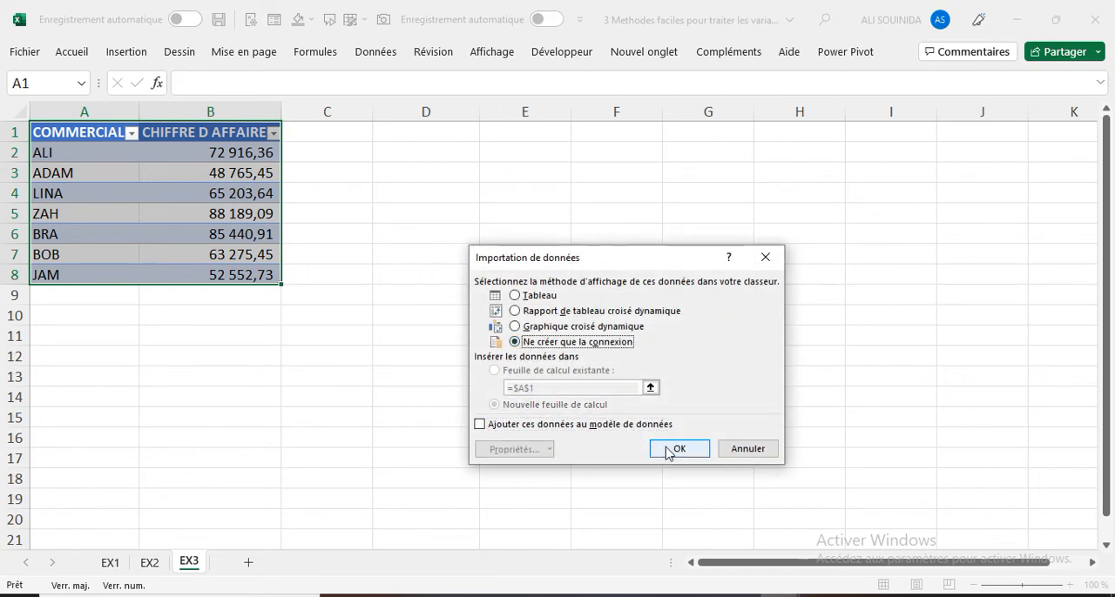
pyautogui.click(677, 450)
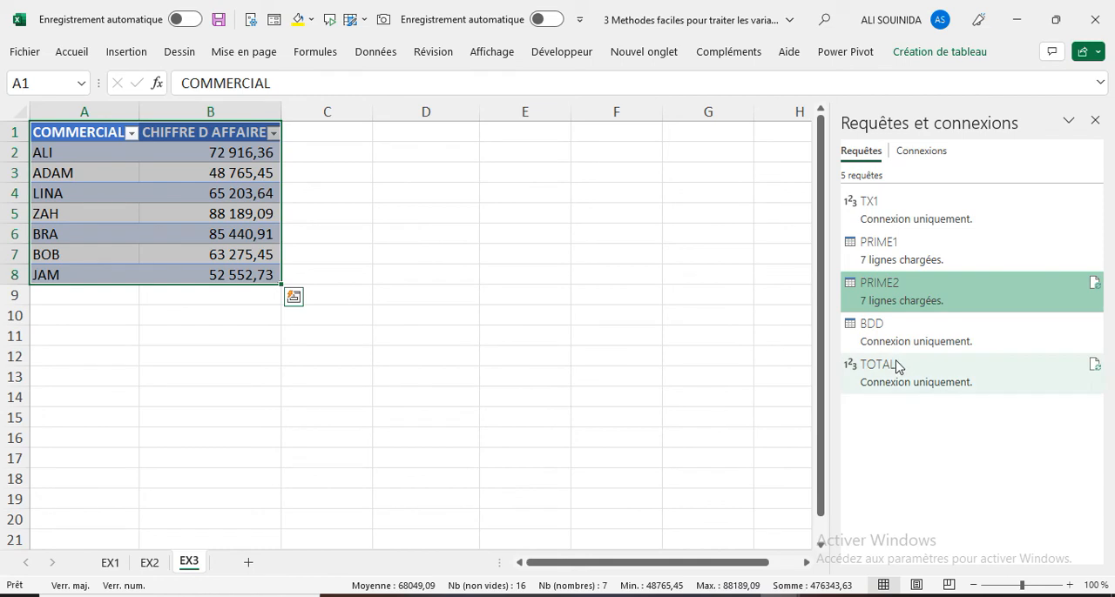
# - Load the TOTAL query as a table on the existing EX3 sheet at cell D1
pyautogui.moveTo(885, 391)
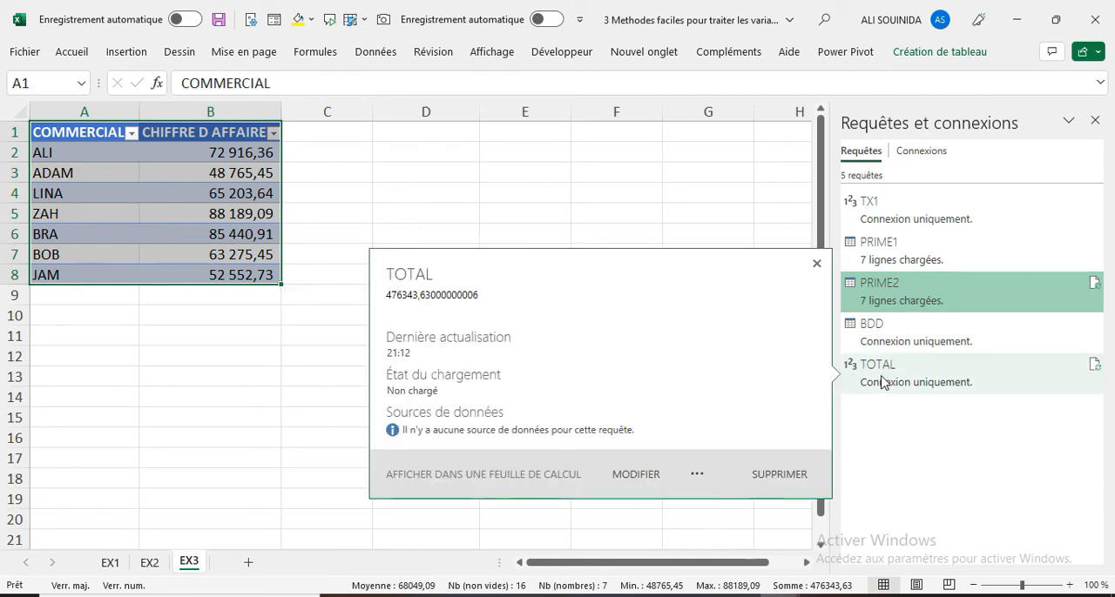
pyautogui.rightClick(883, 383)
pyautogui.click(923, 379)
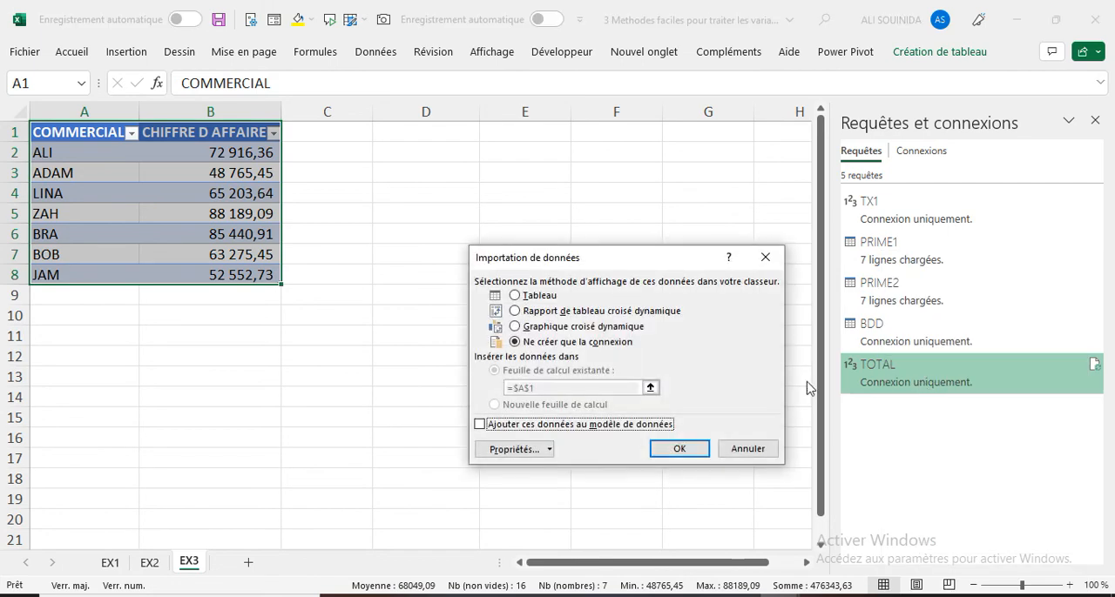
pyautogui.click(516, 296)
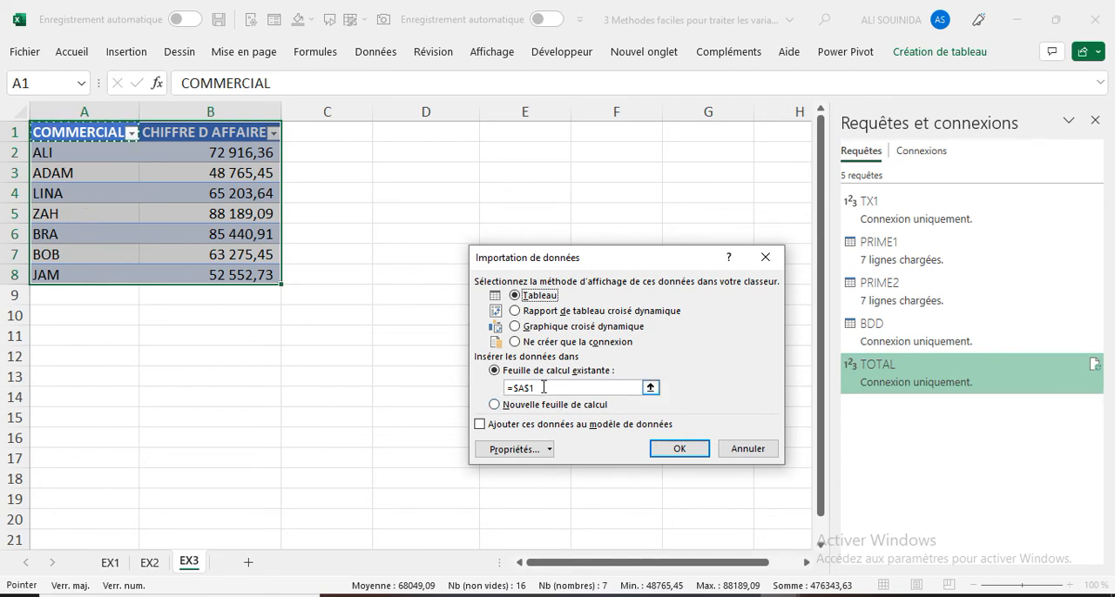
pyautogui.moveTo(543, 386); pyautogui.dragTo(421, 385)
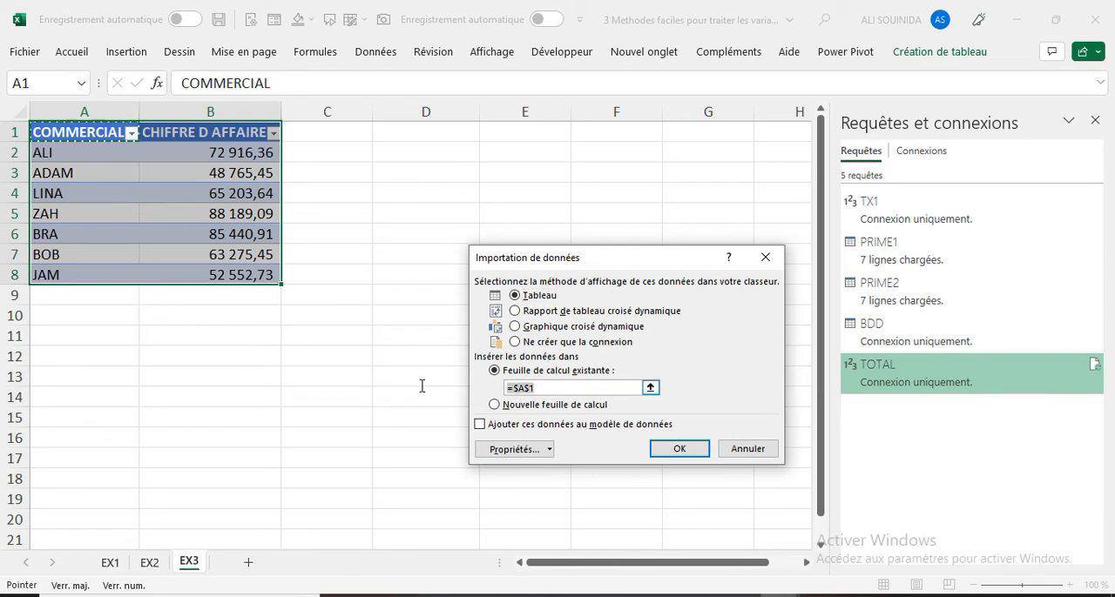
pyautogui.click(415, 132)
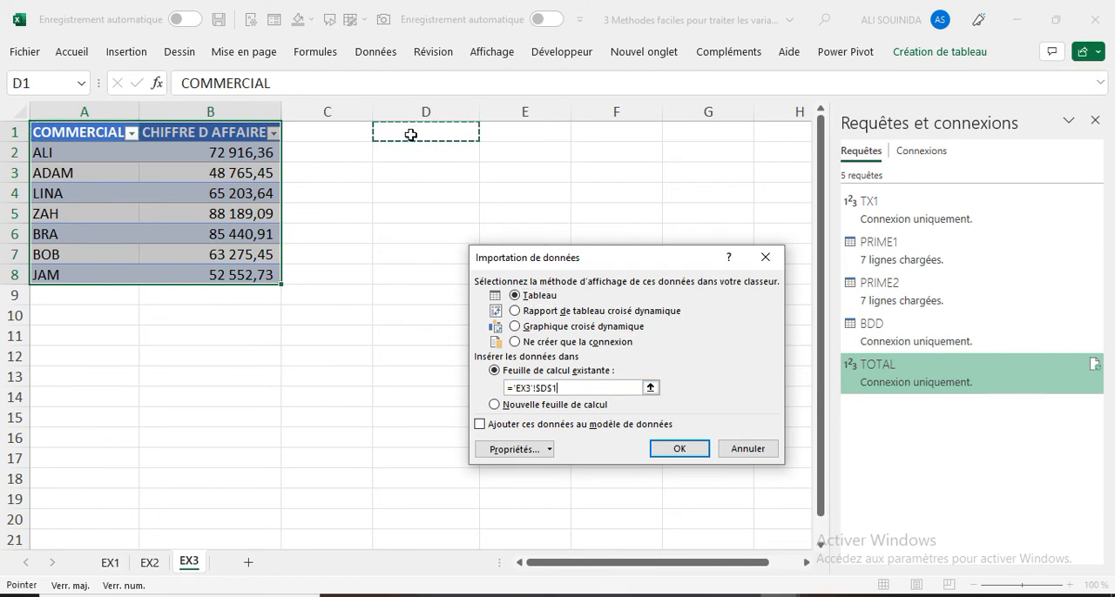
pyautogui.click(686, 453)
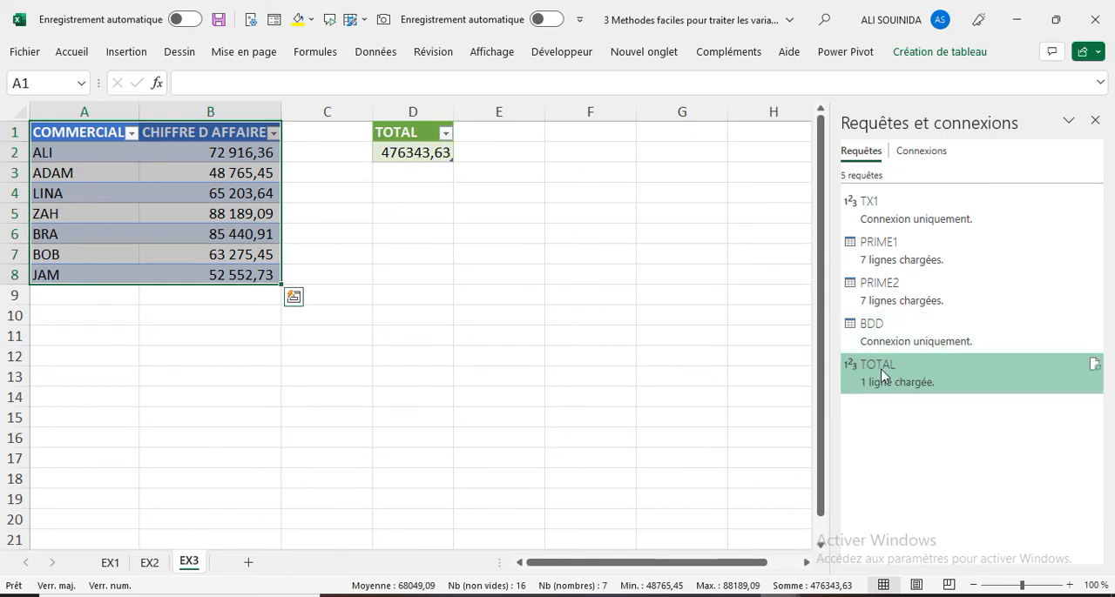
# - Revert the TOTAL query to connection only, accepting the removal of its table from EX3
pyautogui.moveTo(892, 381)
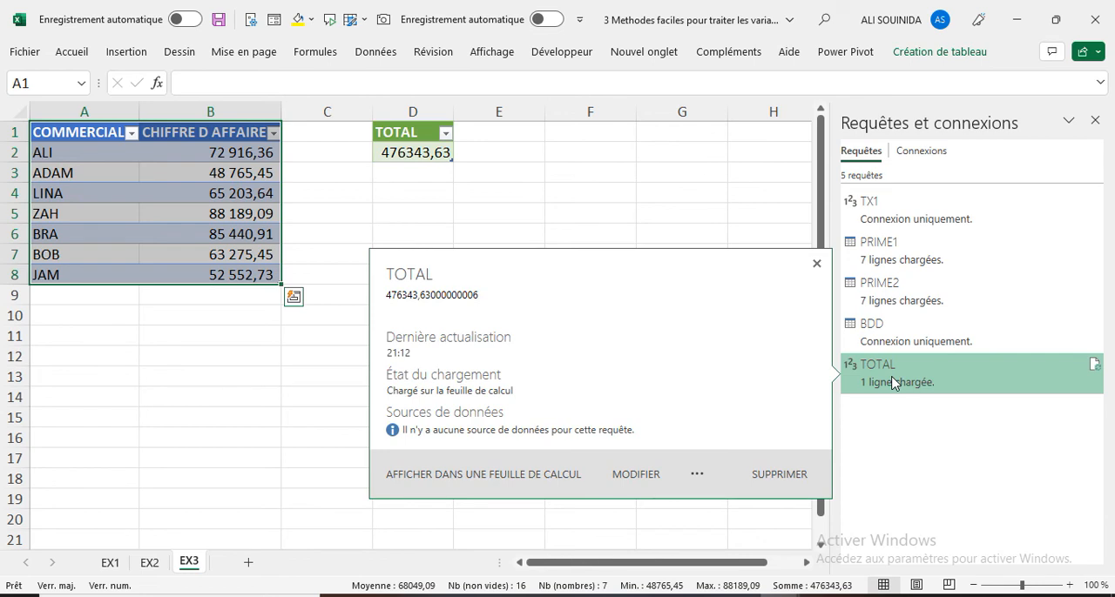
pyautogui.rightClick(894, 381)
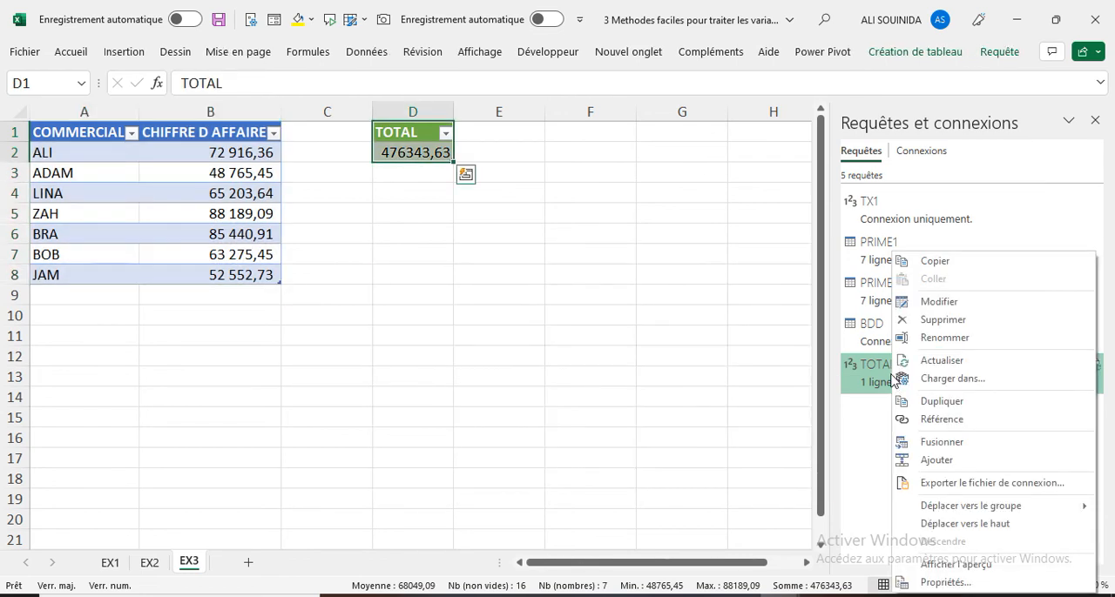
pyautogui.click(953, 379)
pyautogui.click(525, 344)
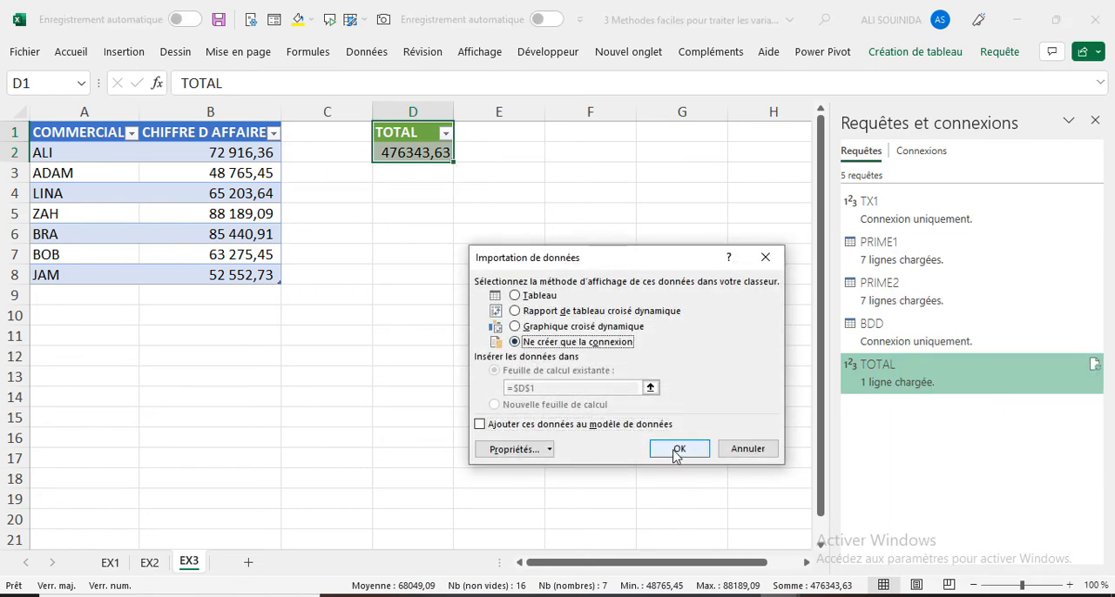
pyautogui.click(682, 456)
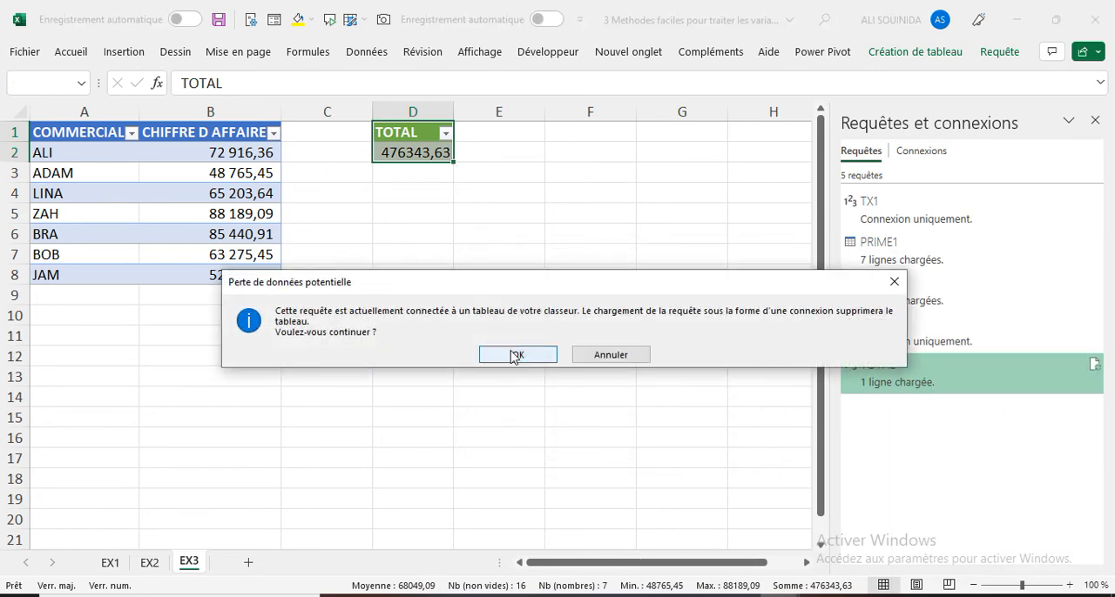
pyautogui.click(514, 356)
# - Load the BDD query as a table on the existing EX3 sheet at cell D1
pyautogui.moveTo(924, 339)
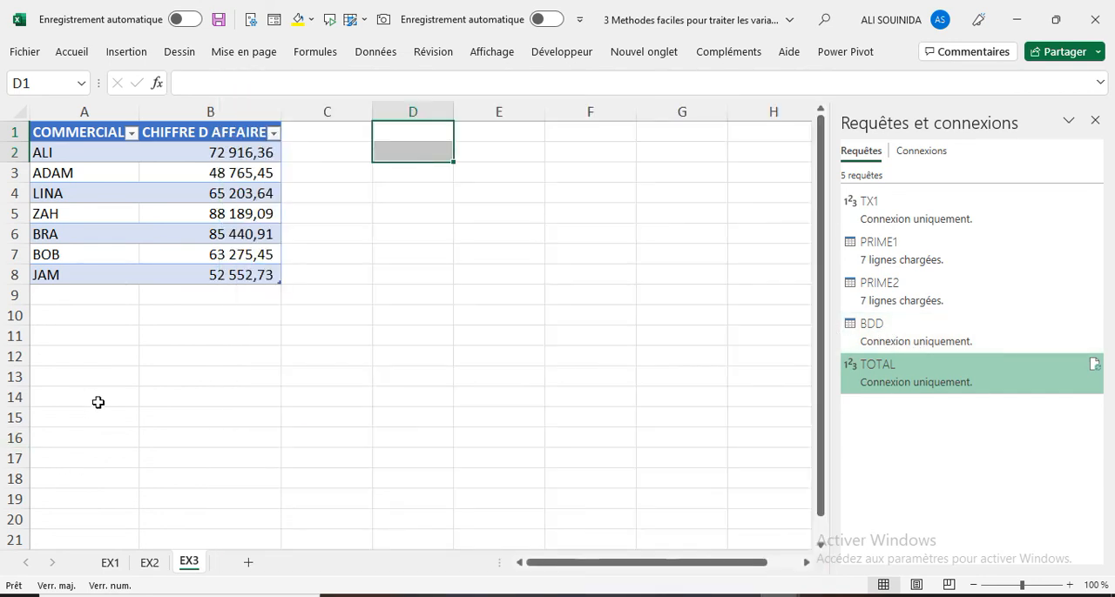
pyautogui.rightClick(871, 333)
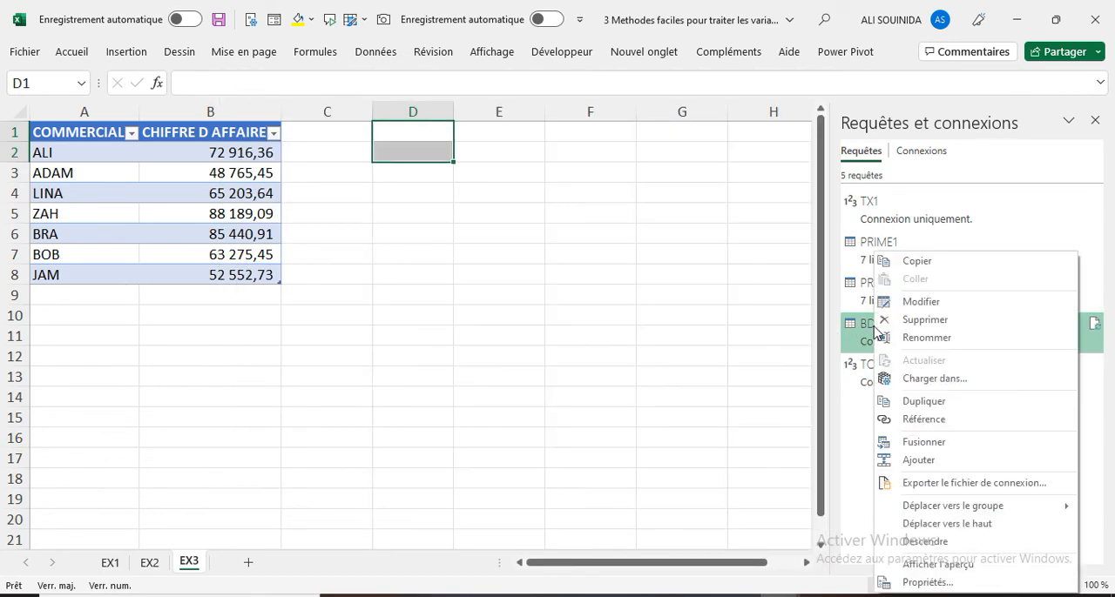
pyautogui.click(926, 379)
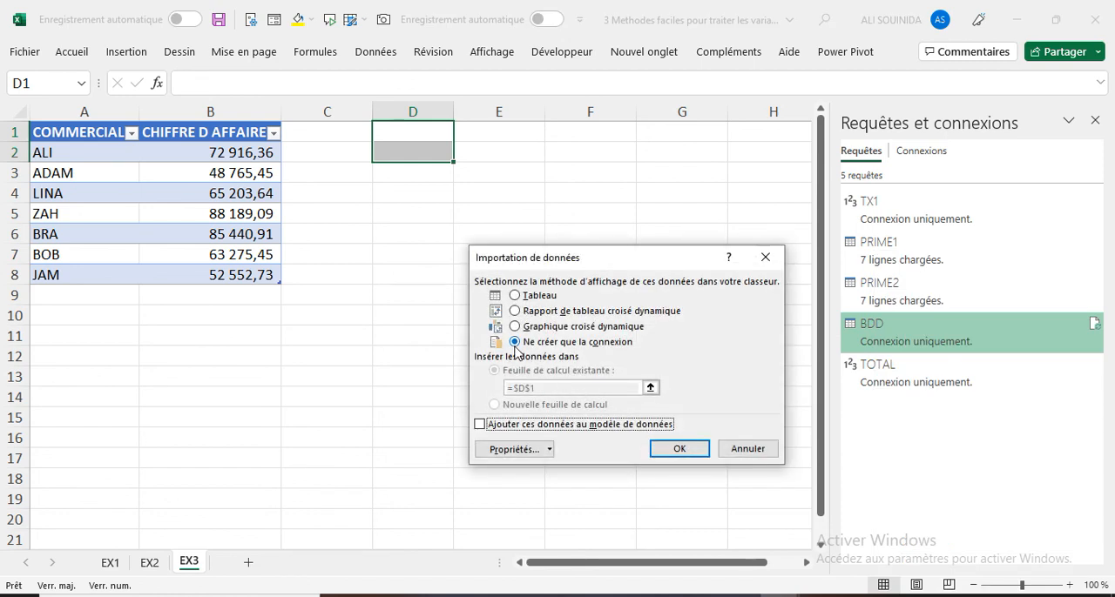
pyautogui.press('Up')
pyautogui.press('Up')
pyautogui.press('Up')
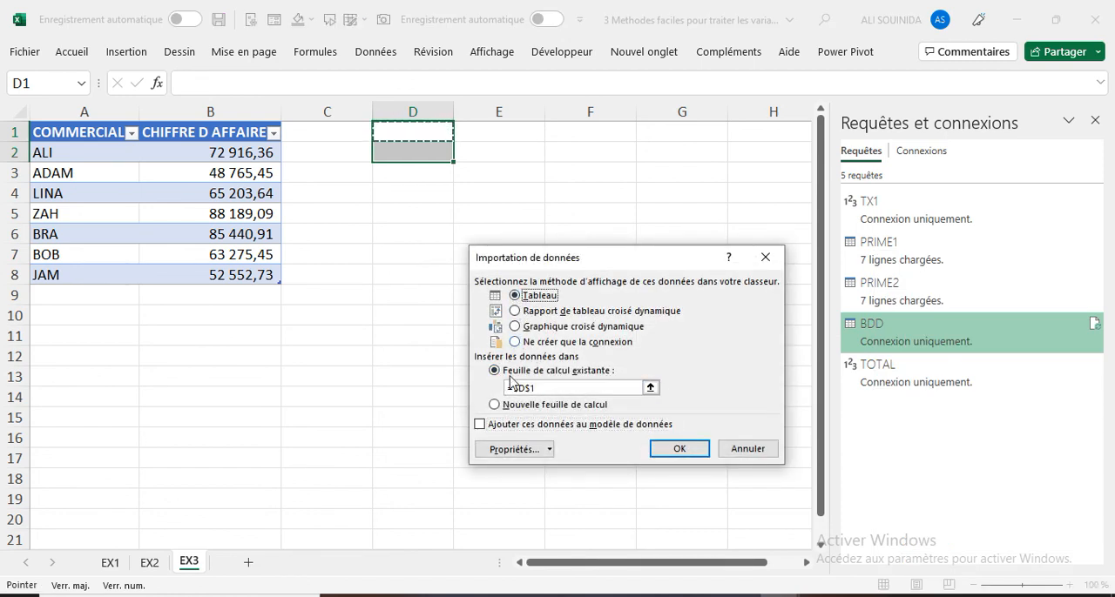
pyautogui.click(659, 447)
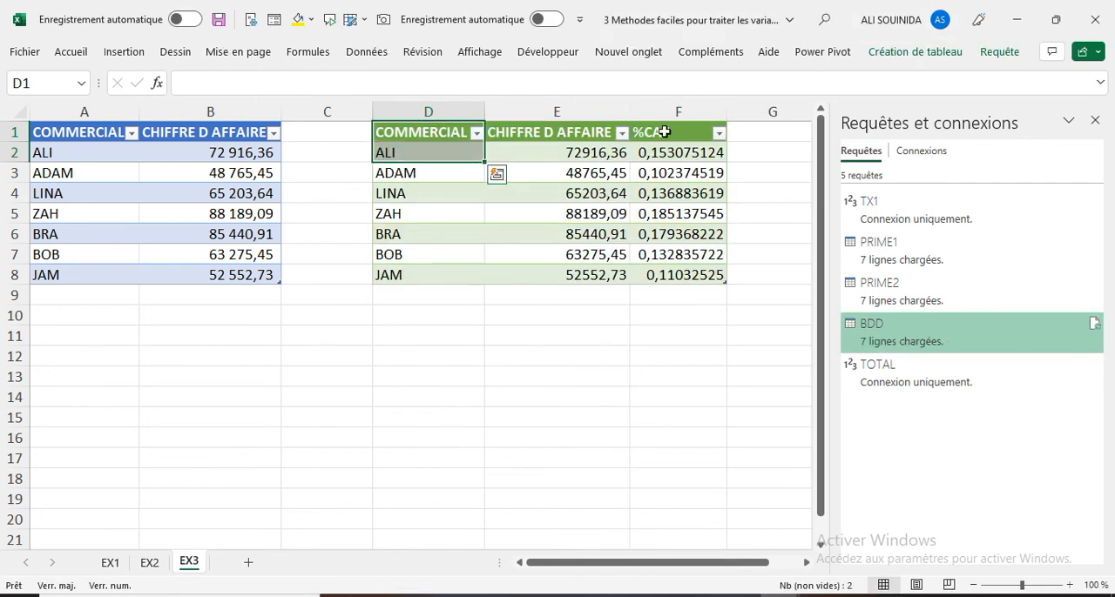
# - Format the %CAF values in F2:F8 as percentages
pyautogui.moveTo(936, 378)
pyautogui.moveTo(652, 154); pyautogui.dragTo(679, 272)
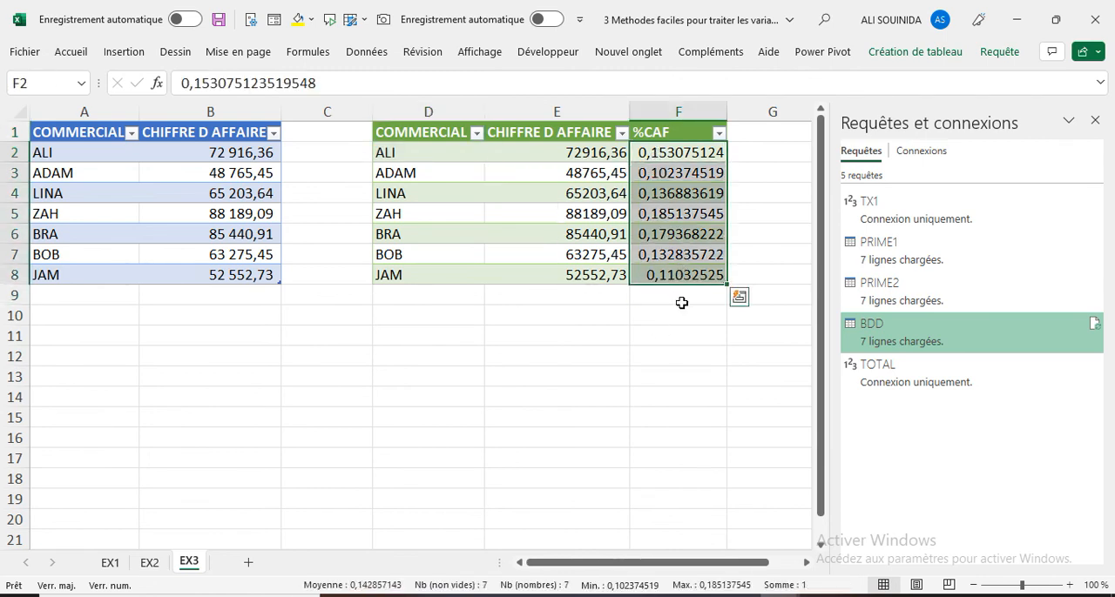
pyautogui.click(70, 52)
pyautogui.click(562, 99)
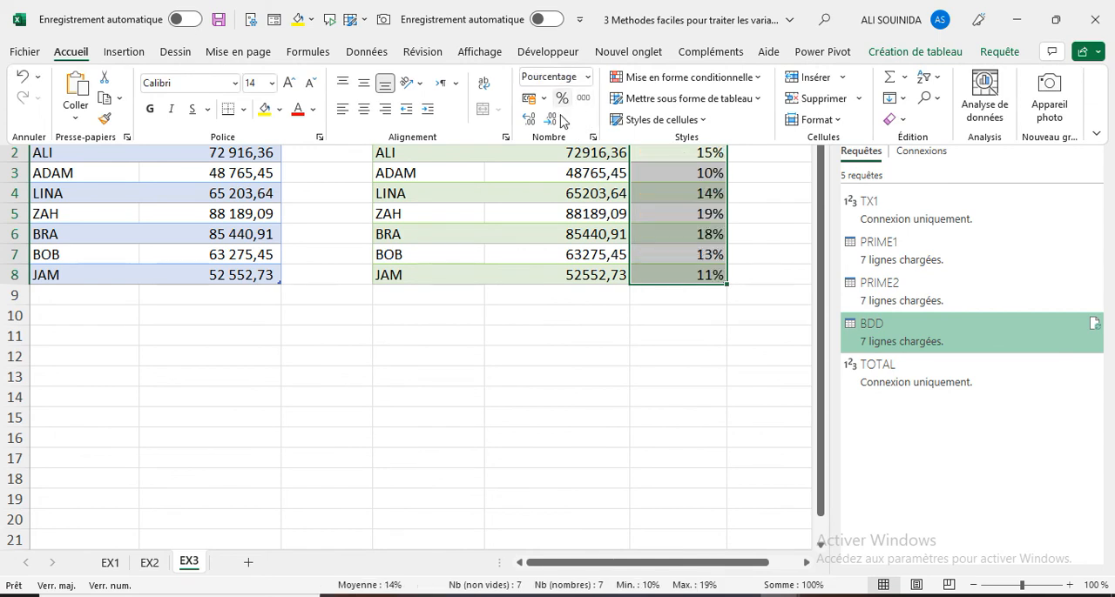
pyautogui.click(659, 348)
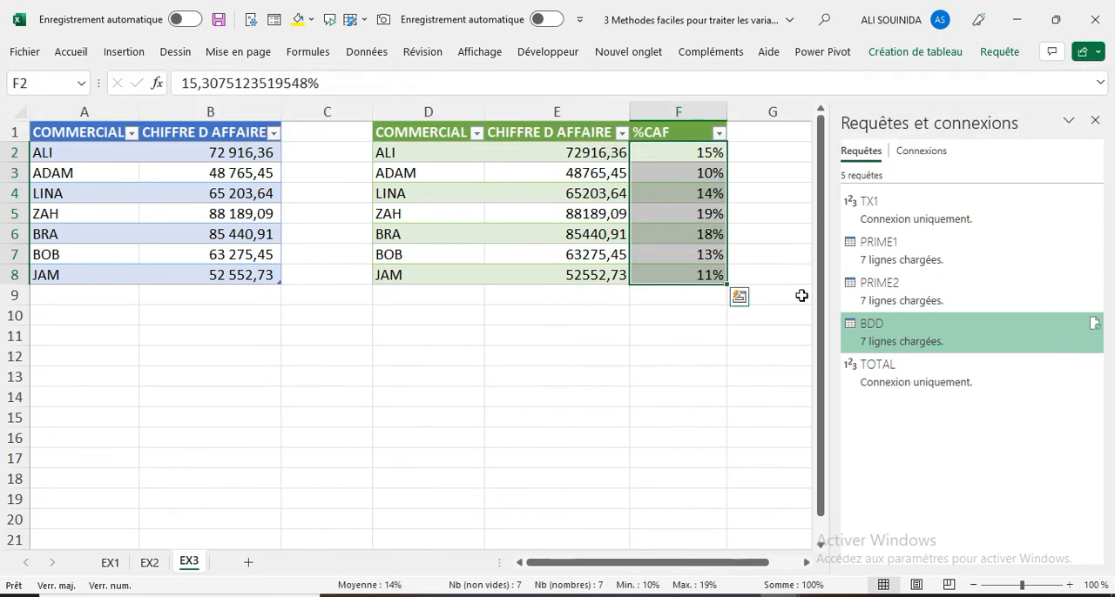
# - Close the queries and connections pane and add a new salesperson's name in A9 with a turnover of 17000,32 in B9
pyautogui.click(463, 357)
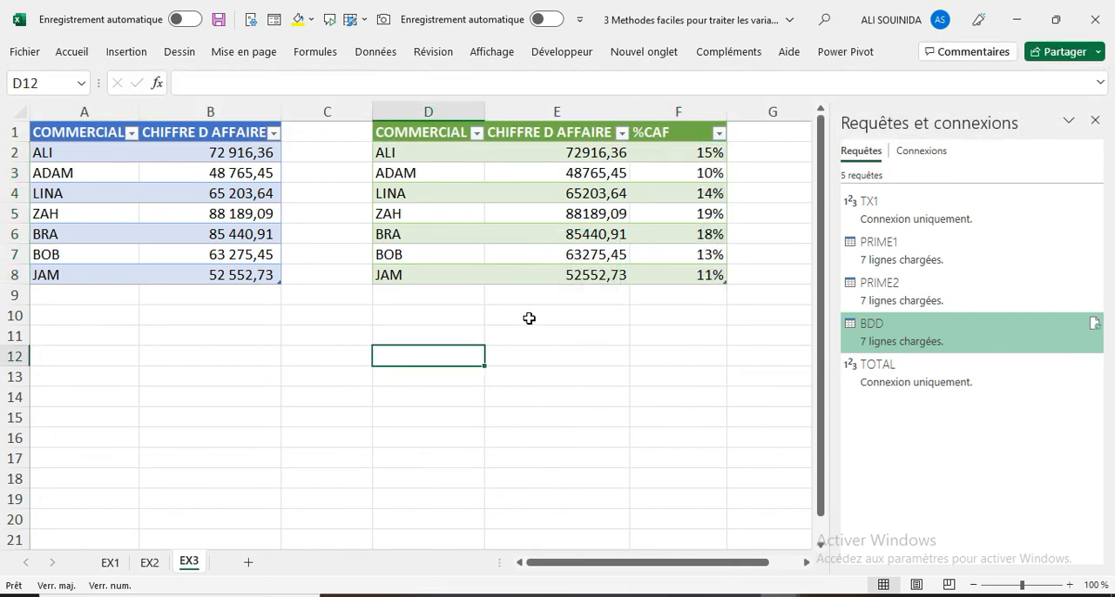
pyautogui.click(1094, 120)
pyautogui.click(67, 299)
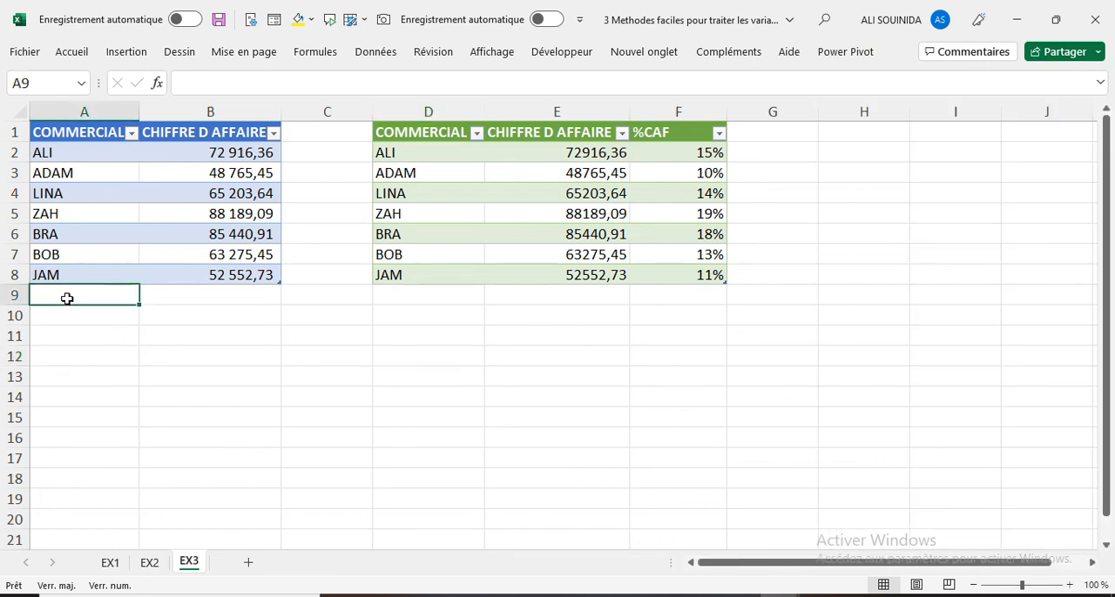
pyautogui.write('AZIZ')
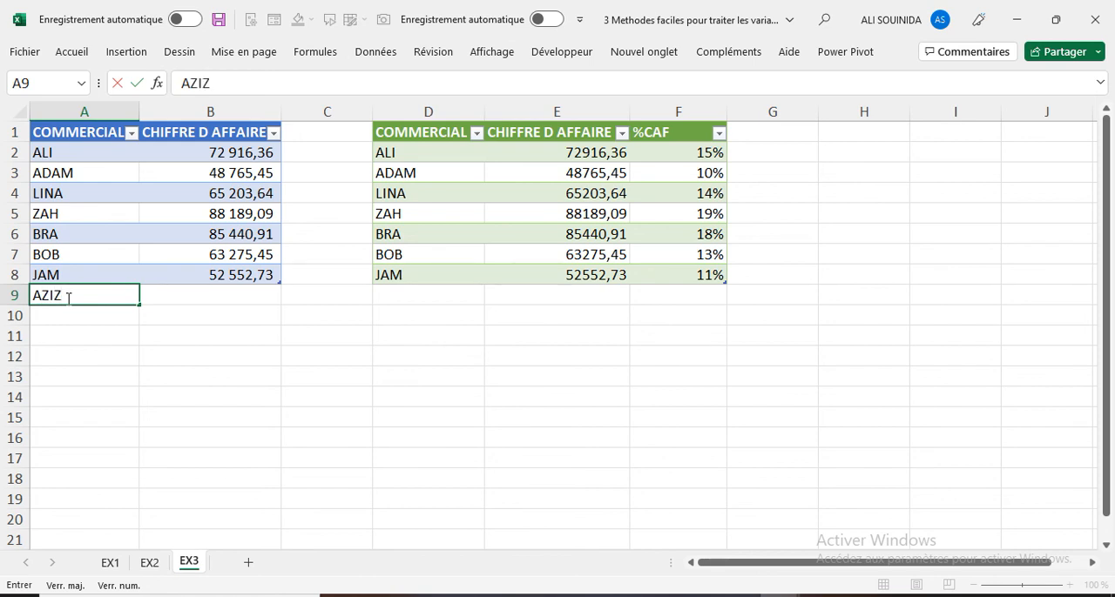
pyautogui.click(169, 301)
pyautogui.write('17000,32')
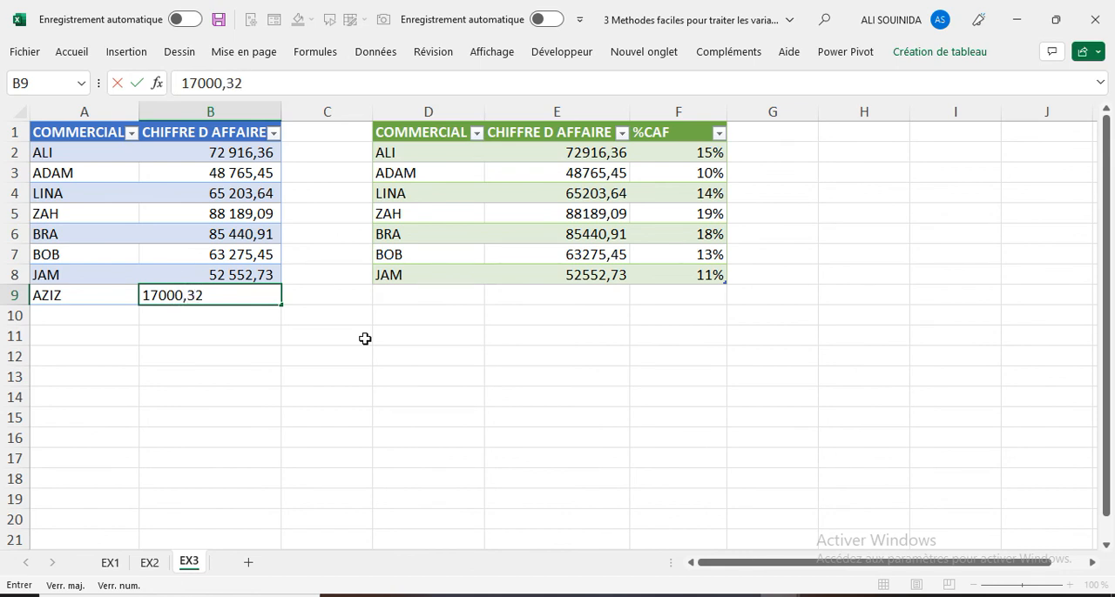
pyautogui.press('Return')
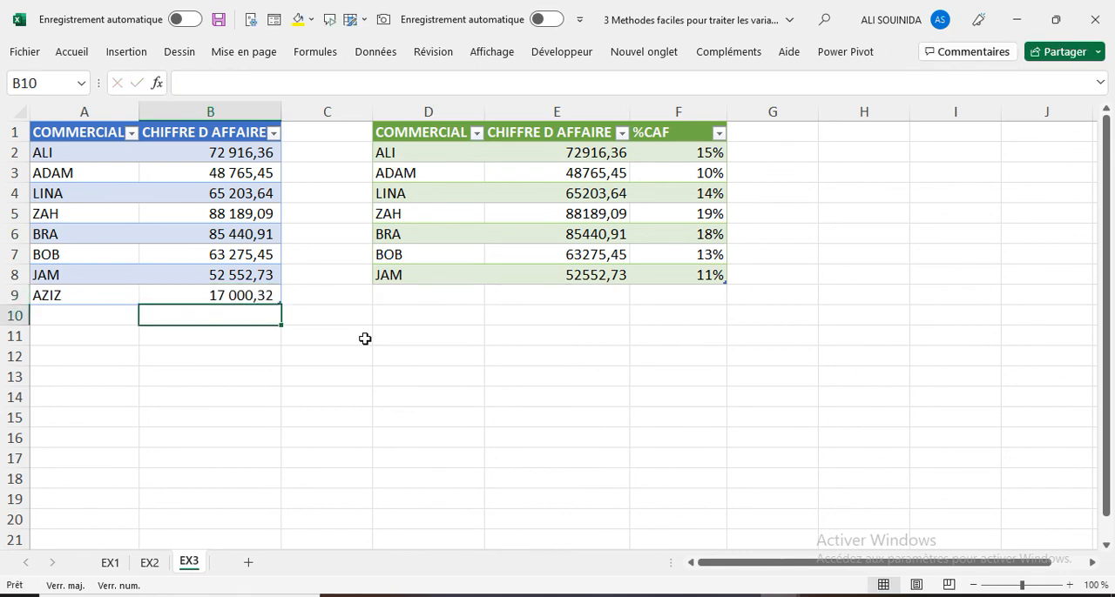
# - Refresh all the workbook's queries to bring the new salesperson row into the %CAF result table
pyautogui.click(377, 53)
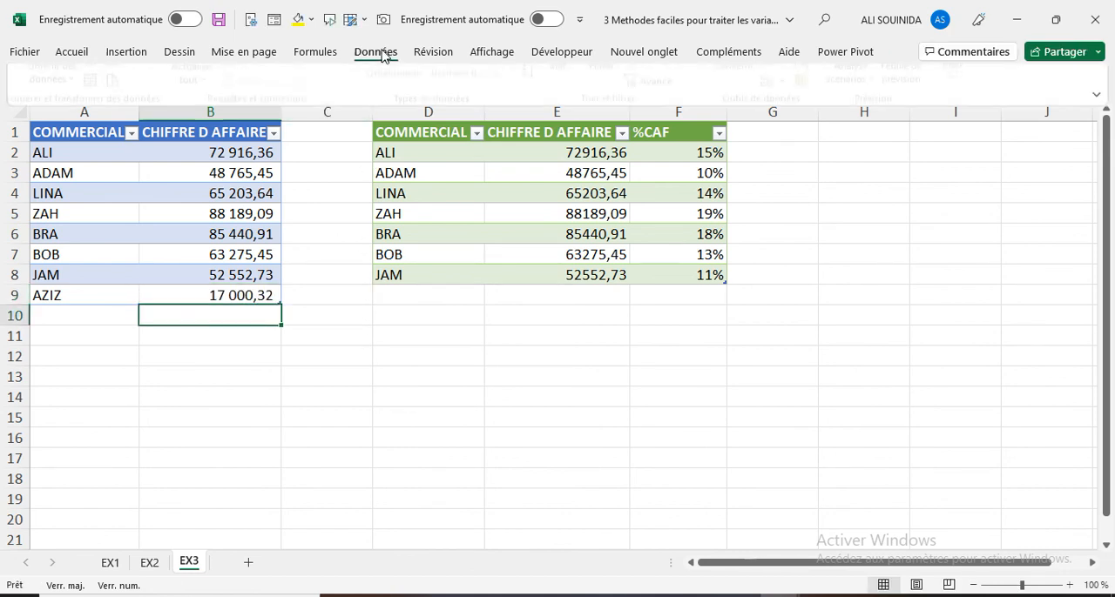
pyautogui.click(202, 115)
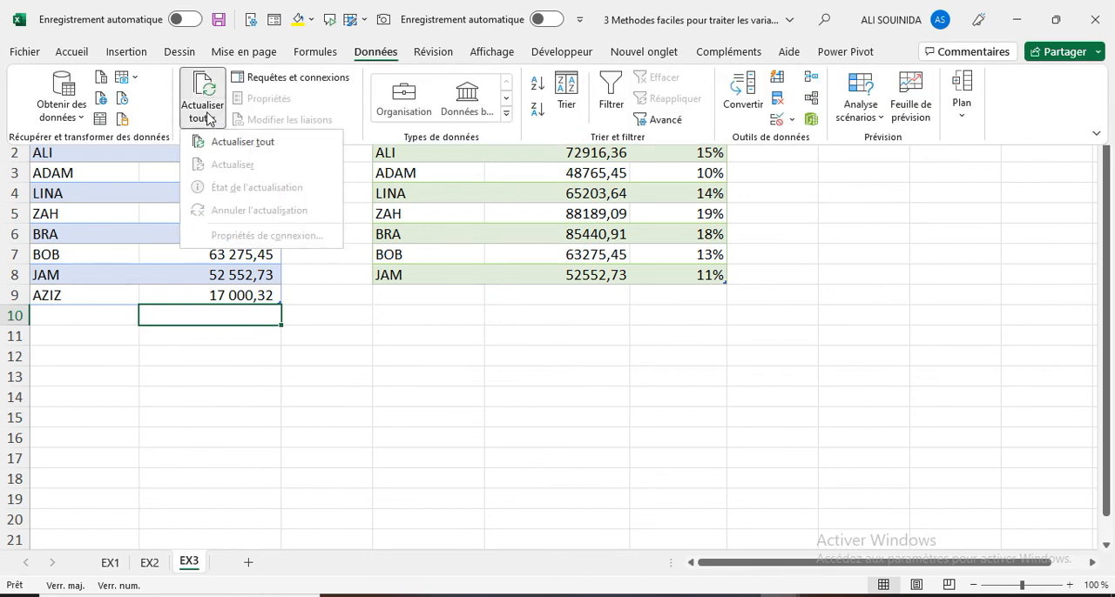
pyautogui.click(230, 137)
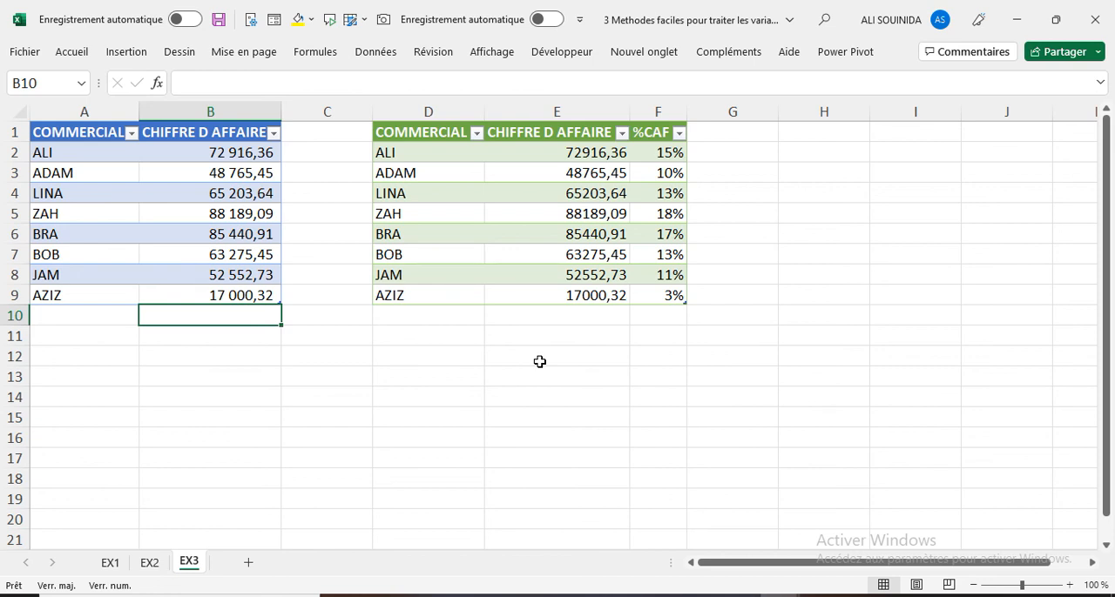
pyautogui.click(820, 596)
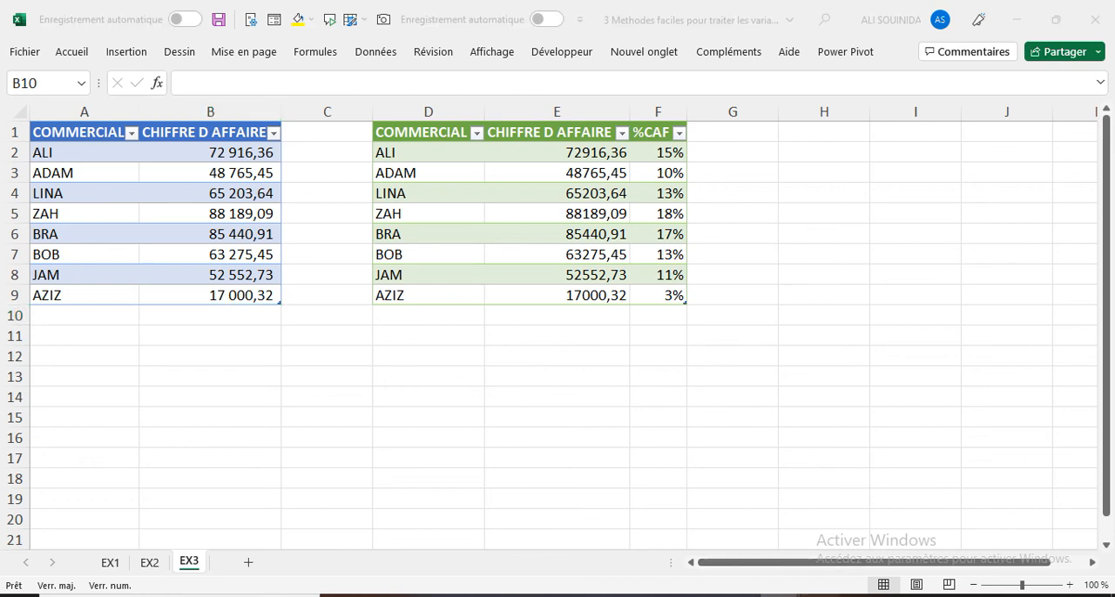